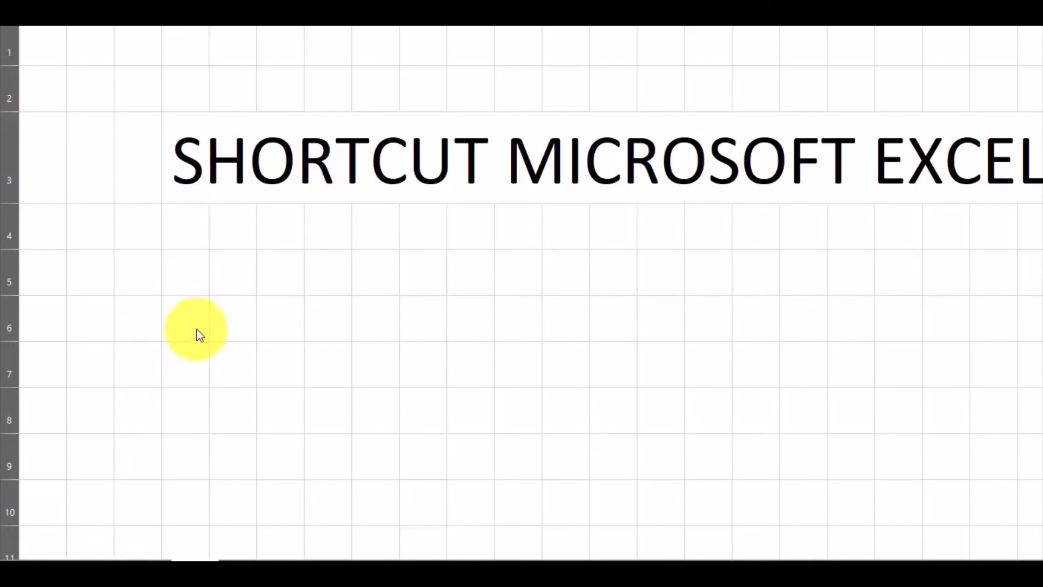
Switch to the data sheet and select the whole table starting from the 01/10/2021 cell
{"action": "left_click", "coordinate": [102, 564]}
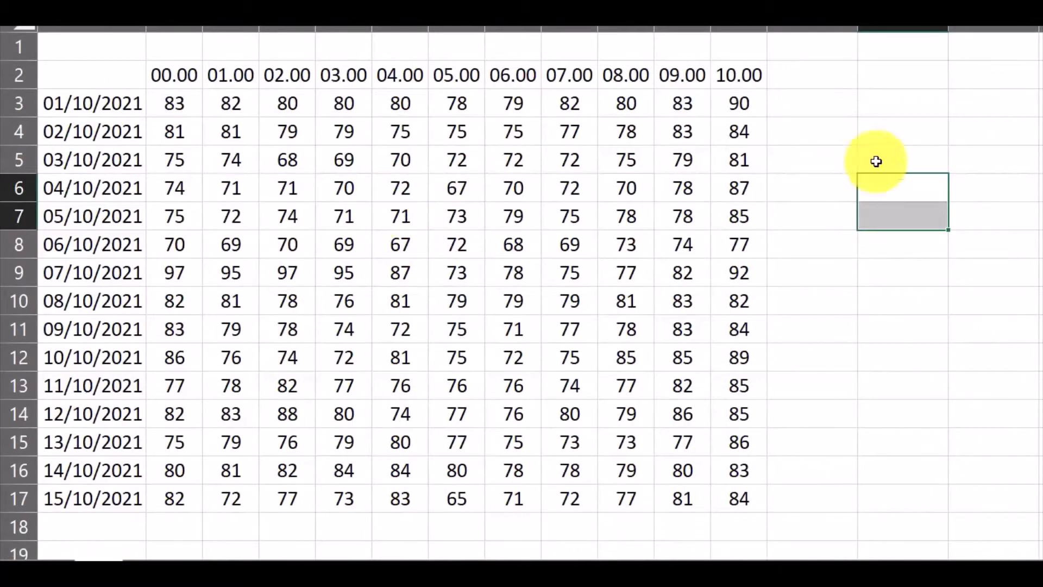
{"action": "left_click", "coordinate": [901, 150]}
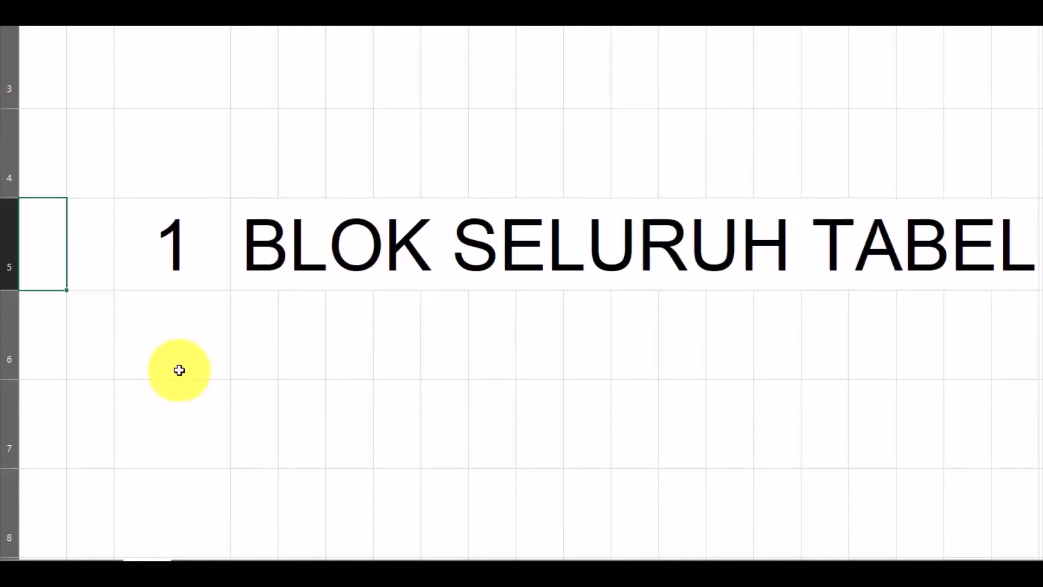
{"action": "left_click", "coordinate": [106, 557]}
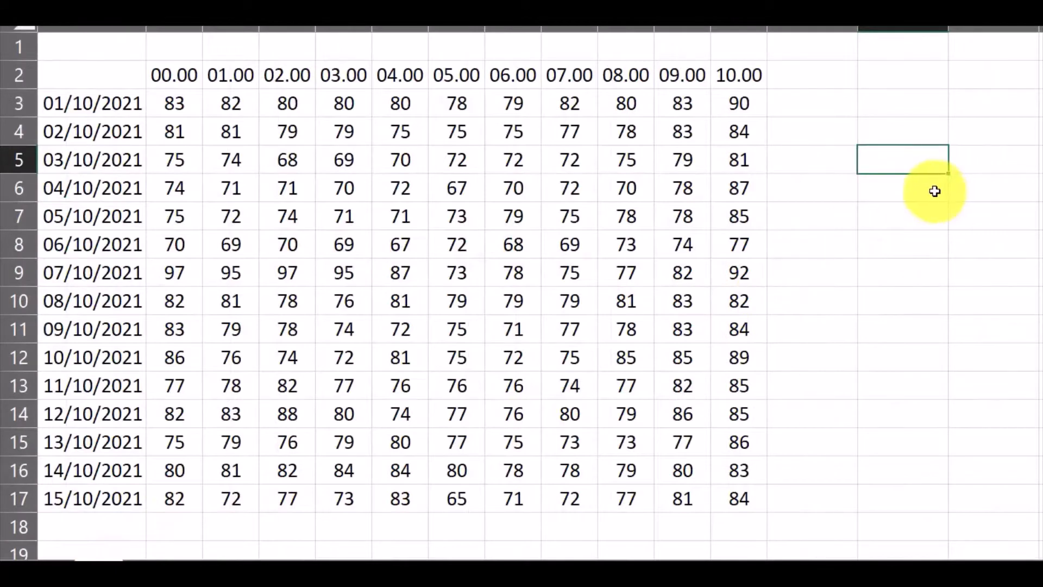
{"action": "left_click", "coordinate": [915, 192]}
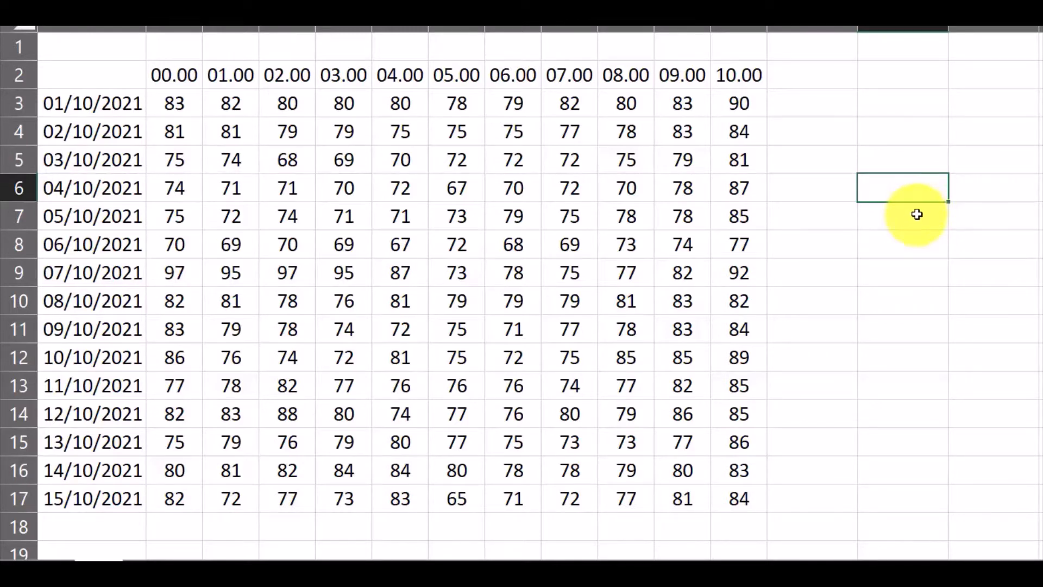
{"action": "left_click", "coordinate": [108, 105]}
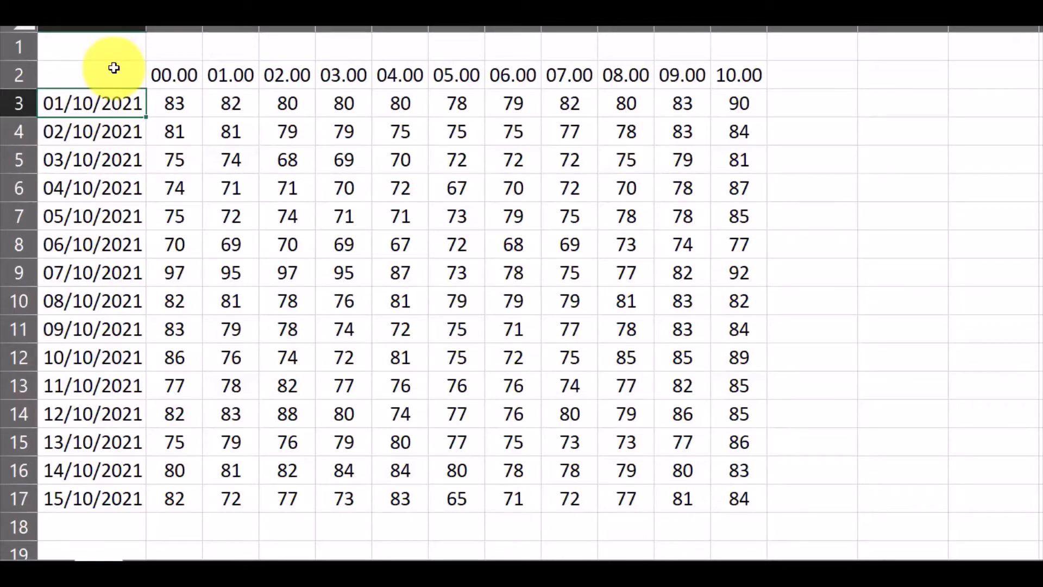
{"action": "key", "text": "ctrl+a"}
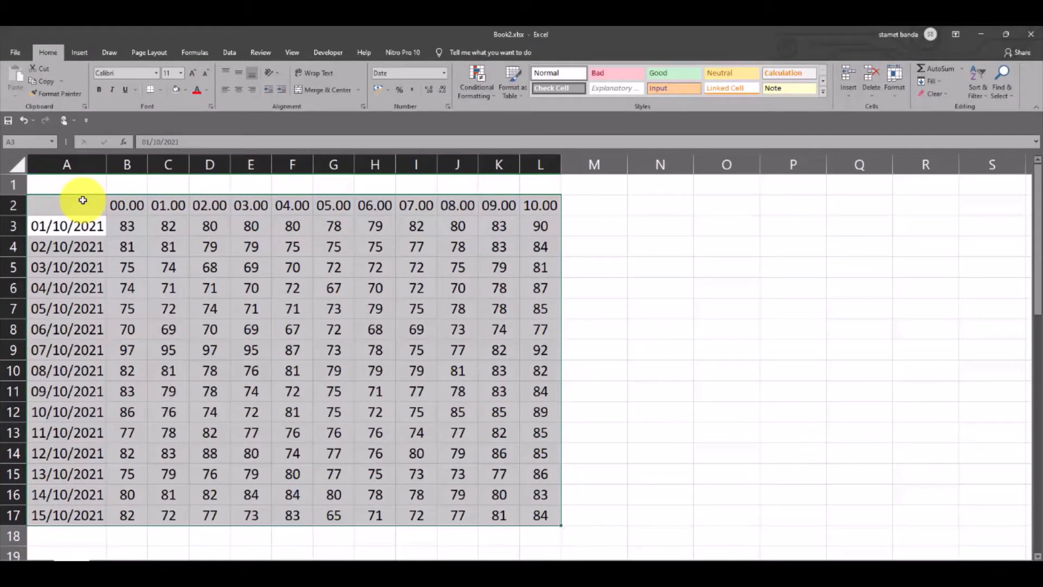
Open and dismiss the Quick Analysis options for the selection, and reselect the whole table from cell A3
{"action": "key", "text": "ctrl+q"}
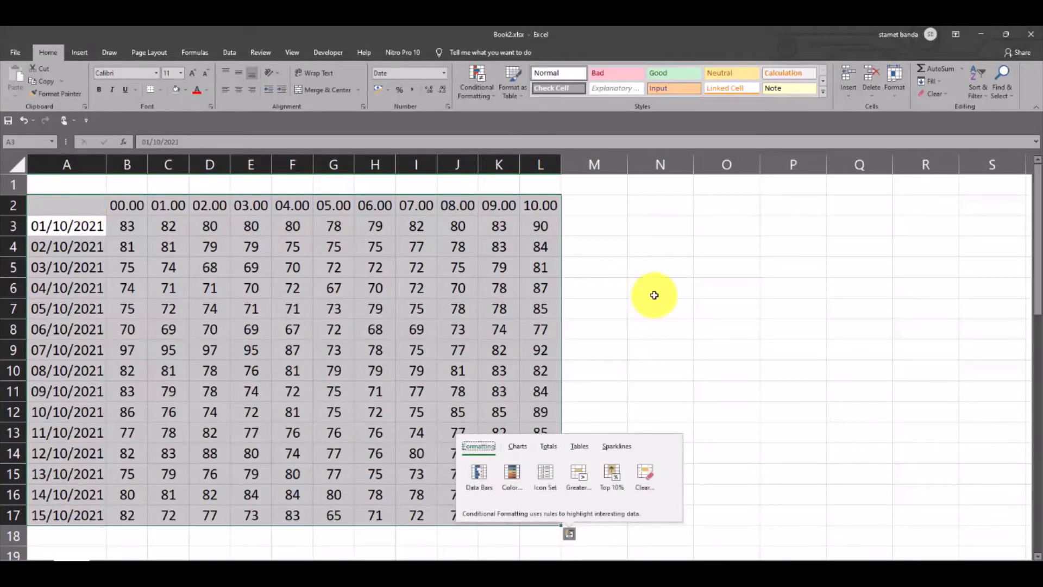
{"action": "left_click", "coordinate": [715, 294]}
{"action": "left_click", "coordinate": [54, 225]}
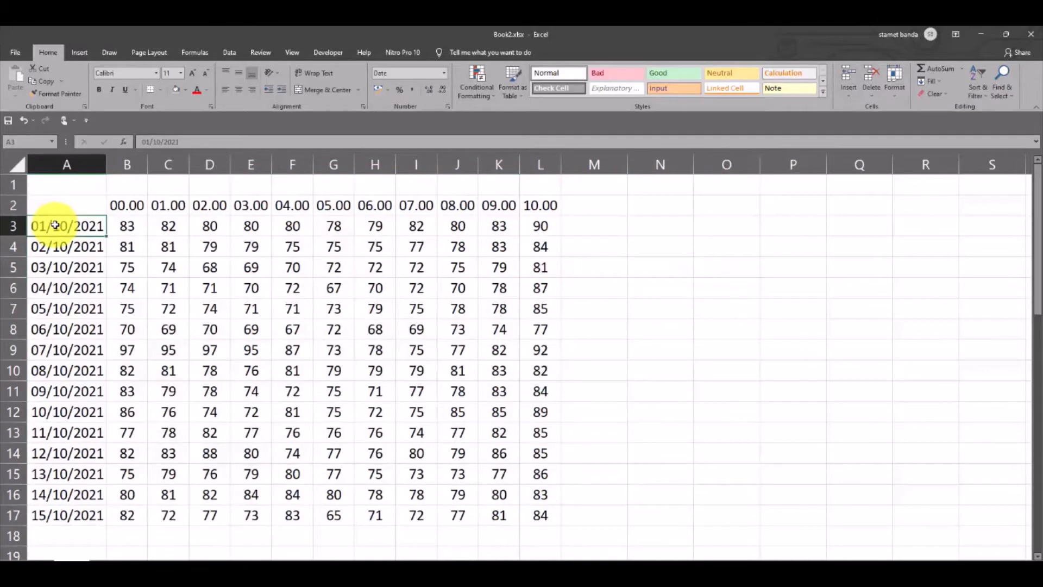
{"action": "key", "text": "ctrl+a"}
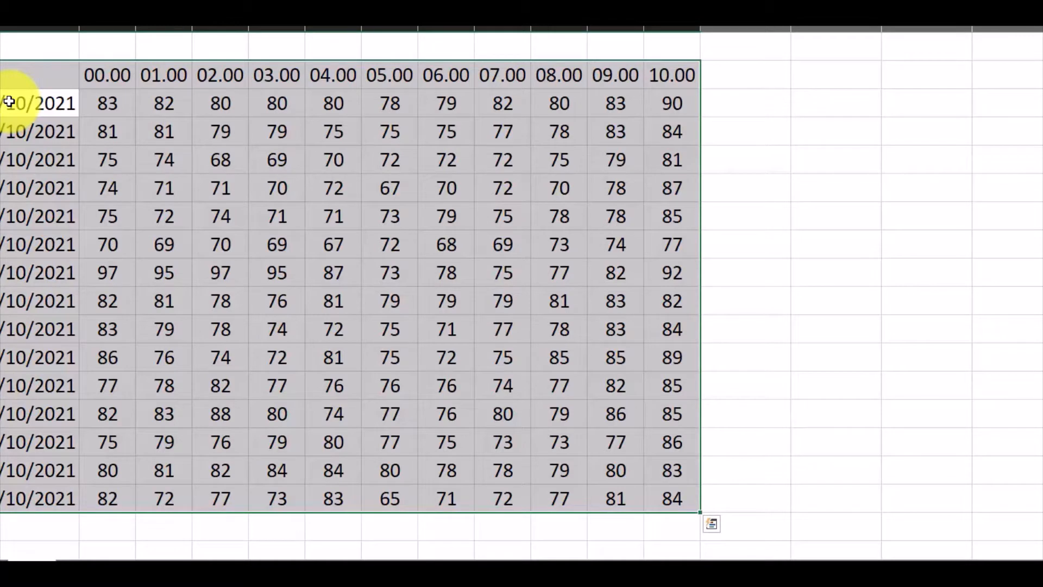
{"action": "key", "text": "ctrl+a"}
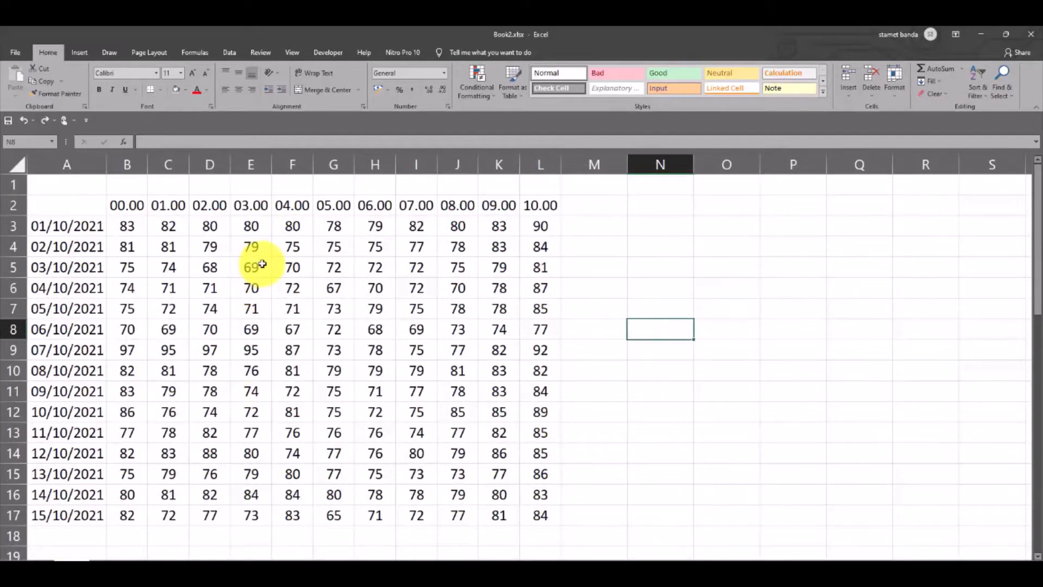
Convert the data range A2:L17 into a formatted table with headers and undo the conversion
{"action": "left_click", "coordinate": [85, 226]}
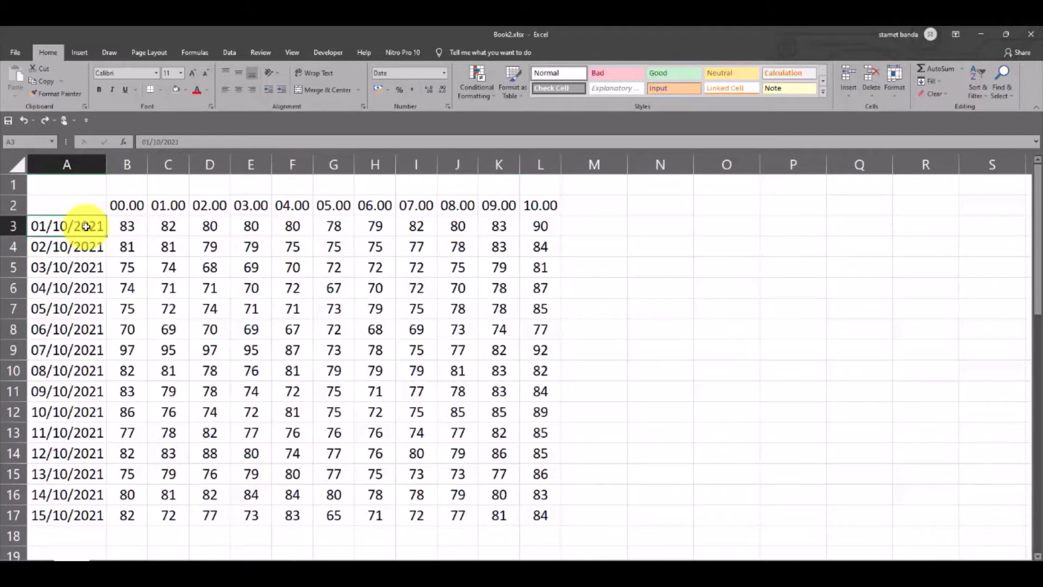
{"action": "key", "text": "ctrl+t"}
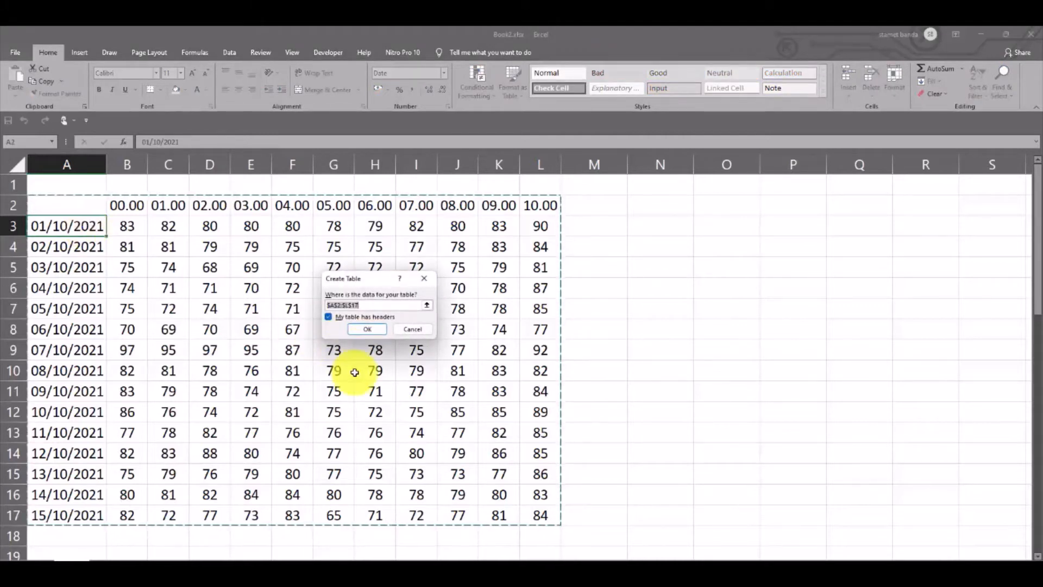
{"action": "left_click", "coordinate": [374, 329]}
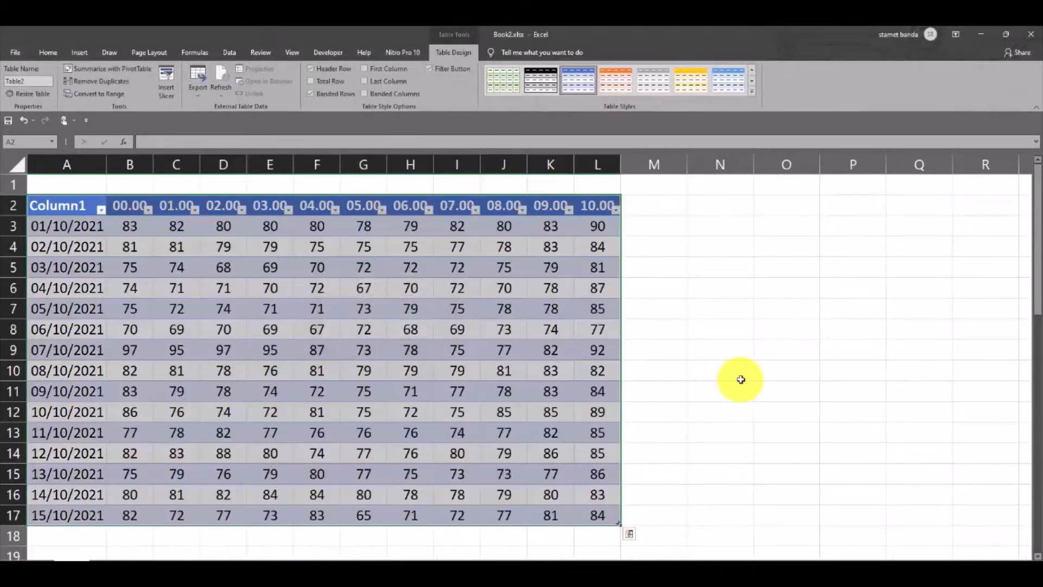
{"action": "left_click", "coordinate": [728, 370]}
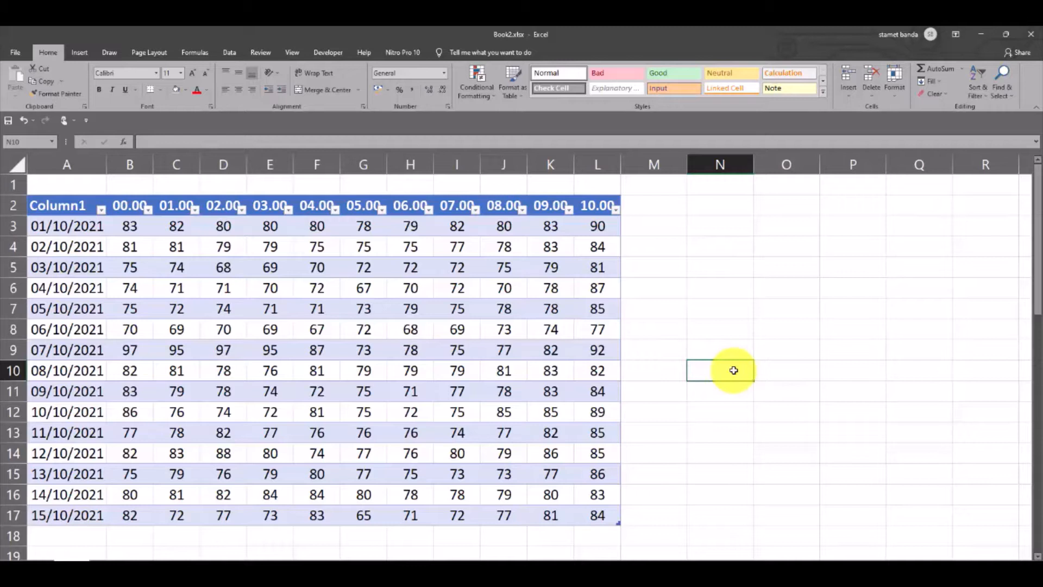
{"action": "key", "text": "ctrl+z"}
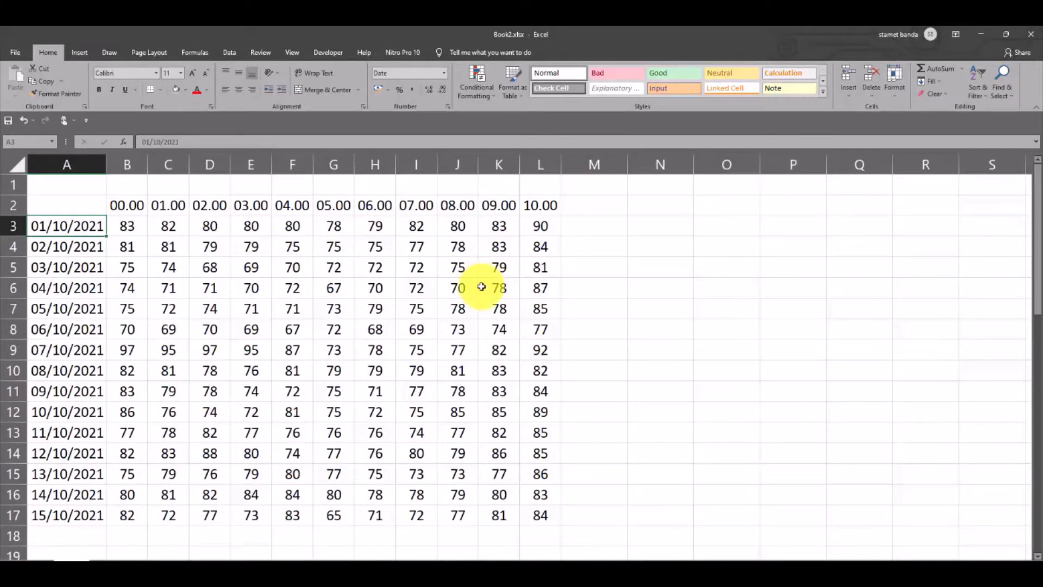
{"action": "left_click_drag", "start_coordinate": [127, 227], "coordinate": [344, 366]}
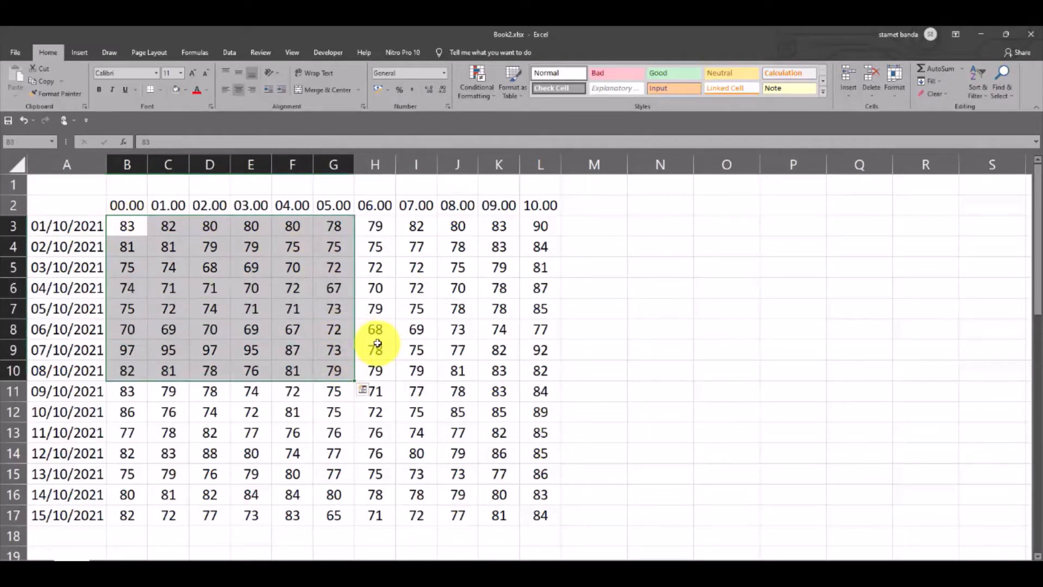
{"action": "key", "text": "alt"}
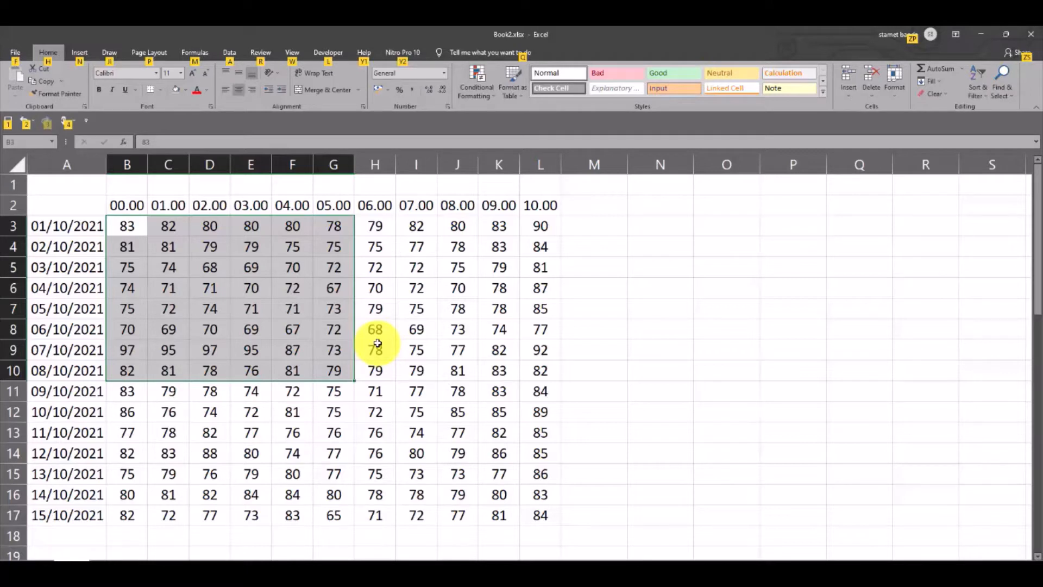
{"action": "left_click", "coordinate": [266, 324]}
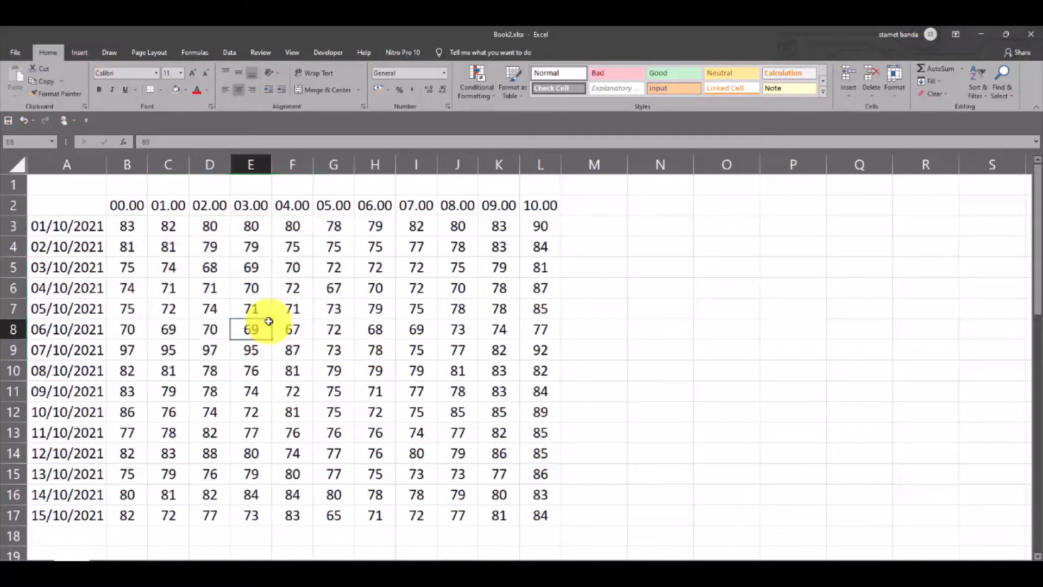
Create a default column chart from cells B3:H11, move it slightly, and undo the chart
{"action": "left_click_drag", "start_coordinate": [128, 226], "coordinate": [362, 389]}
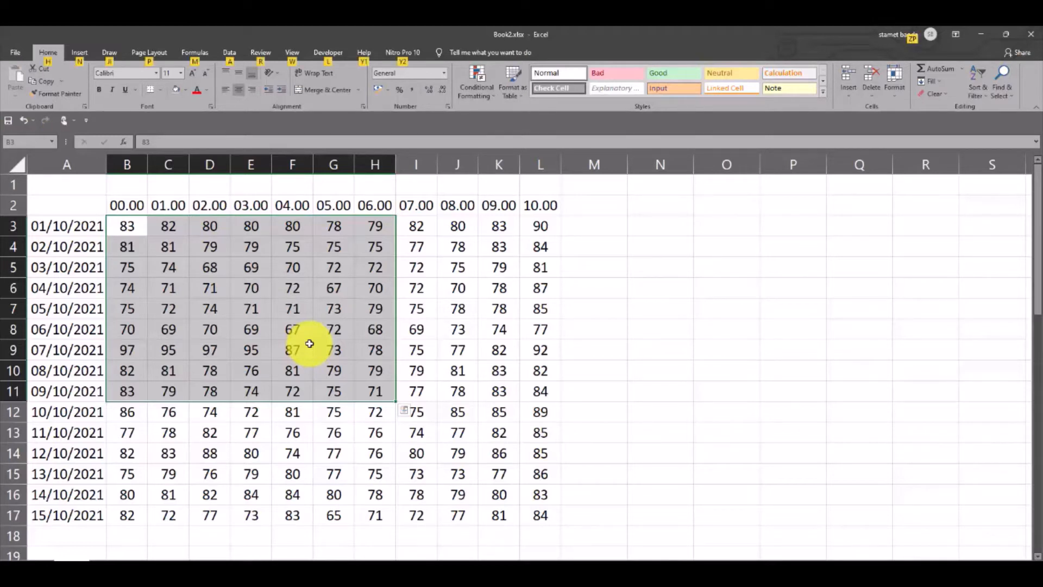
{"action": "key", "text": "alt+F1"}
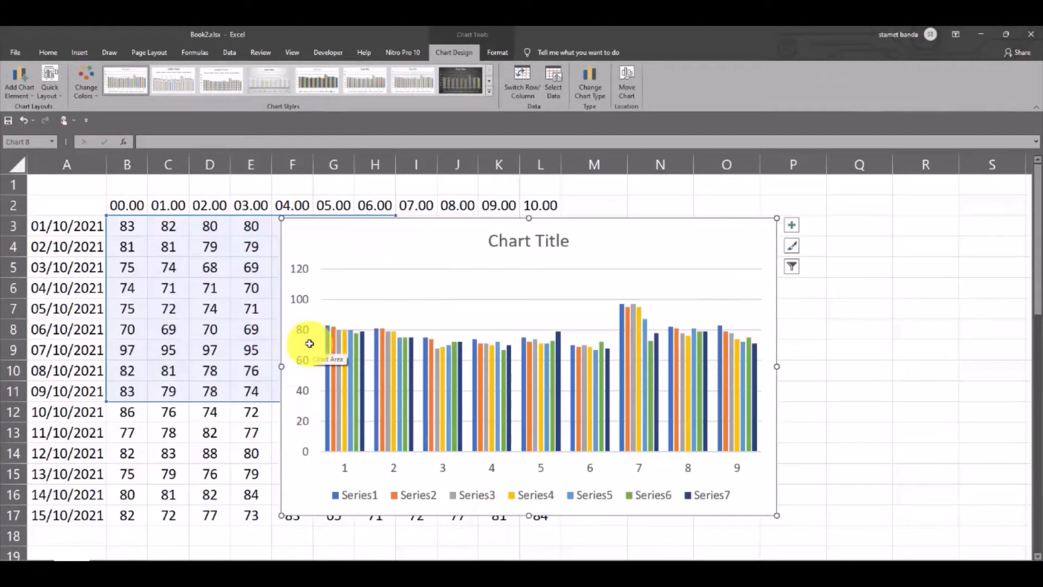
{"action": "left_click_drag", "start_coordinate": [310, 344], "coordinate": [618, 212]}
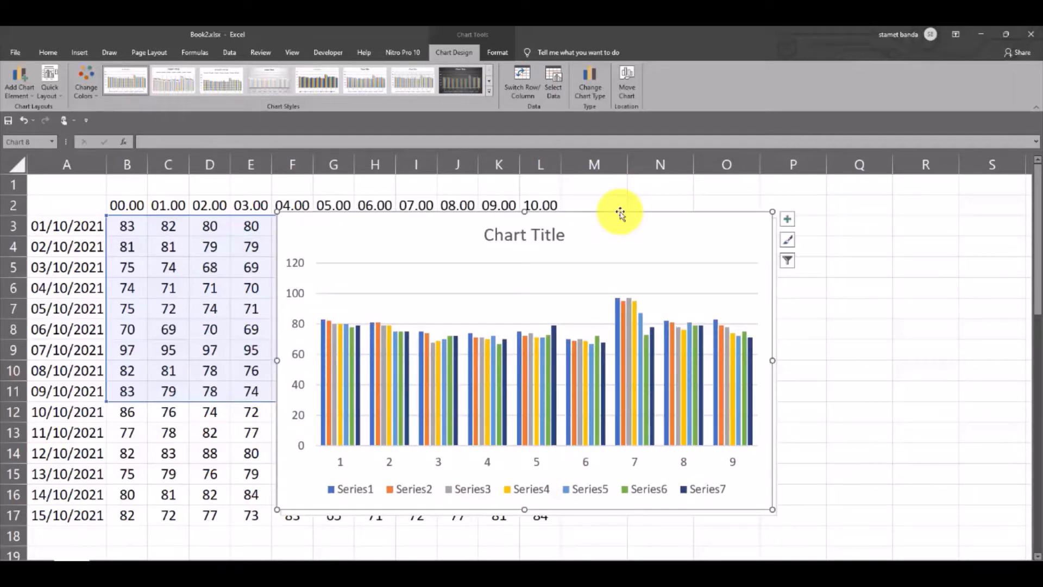
{"action": "key", "text": "ctrl+z"}
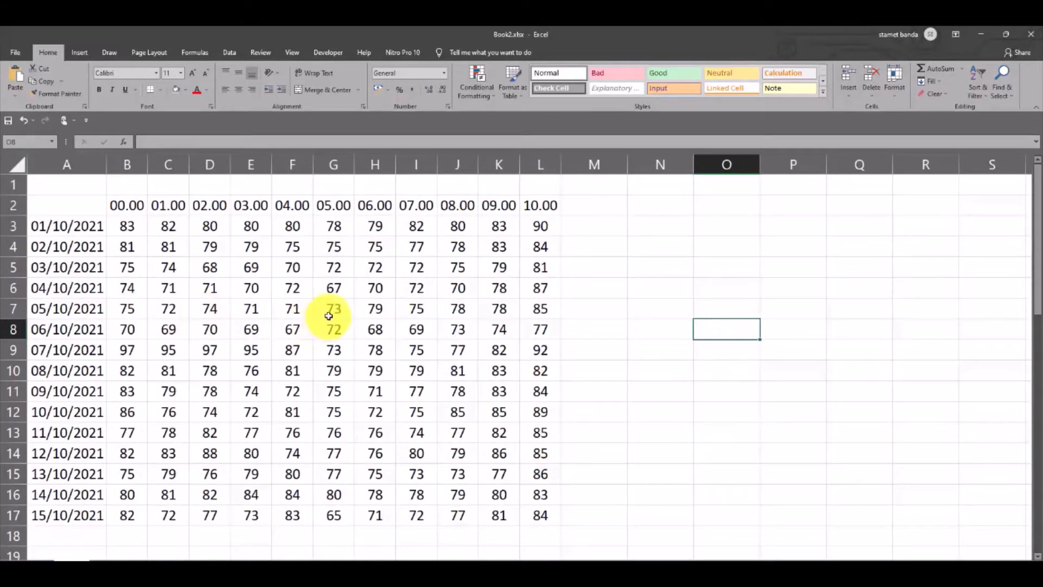
Jump from cell A3 to the last filled cell of row 3 and of column A, returning to A3 each time
{"action": "left_click", "coordinate": [44, 229]}
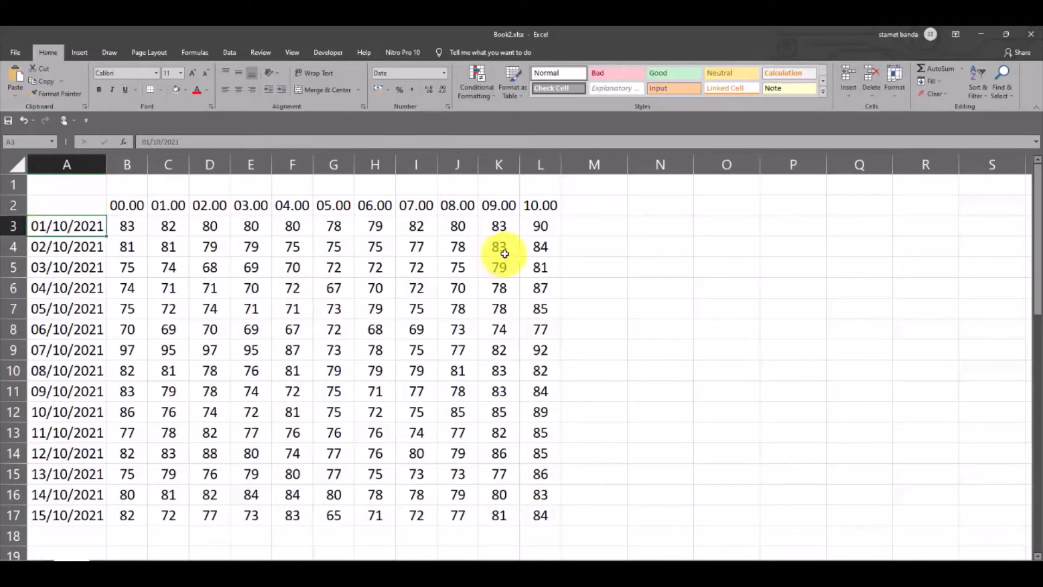
{"action": "left_click", "coordinate": [540, 227]}
{"action": "left_click", "coordinate": [73, 227]}
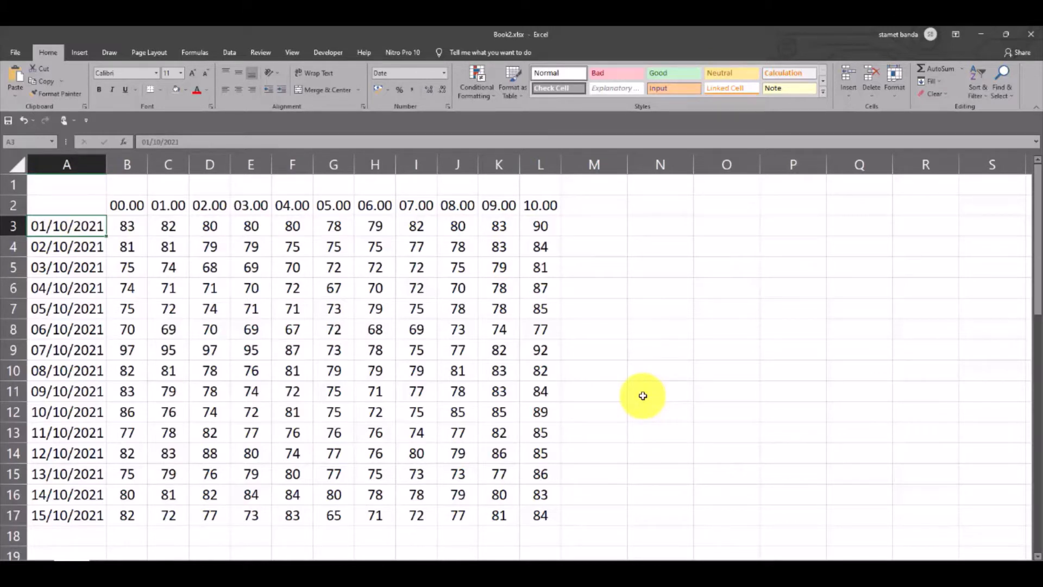
{"action": "key", "text": "ctrl+Right"}
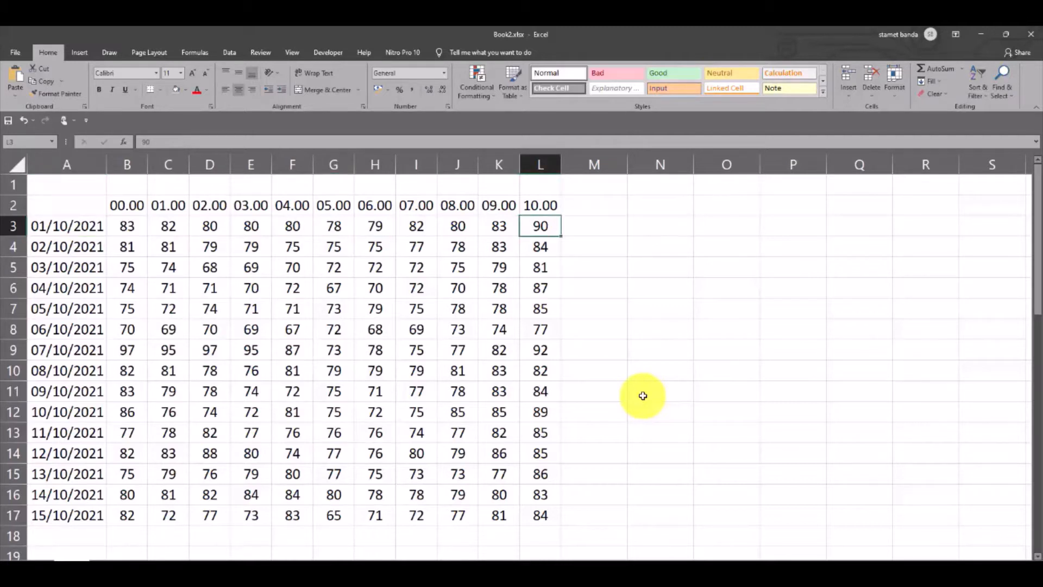
{"action": "left_click", "coordinate": [77, 230]}
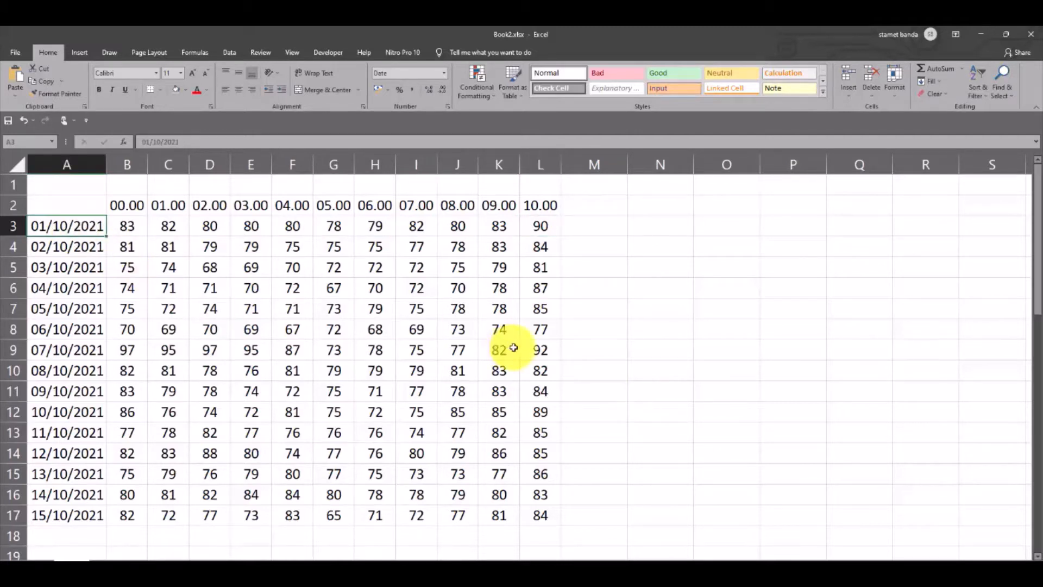
{"action": "key", "text": "ctrl+Down"}
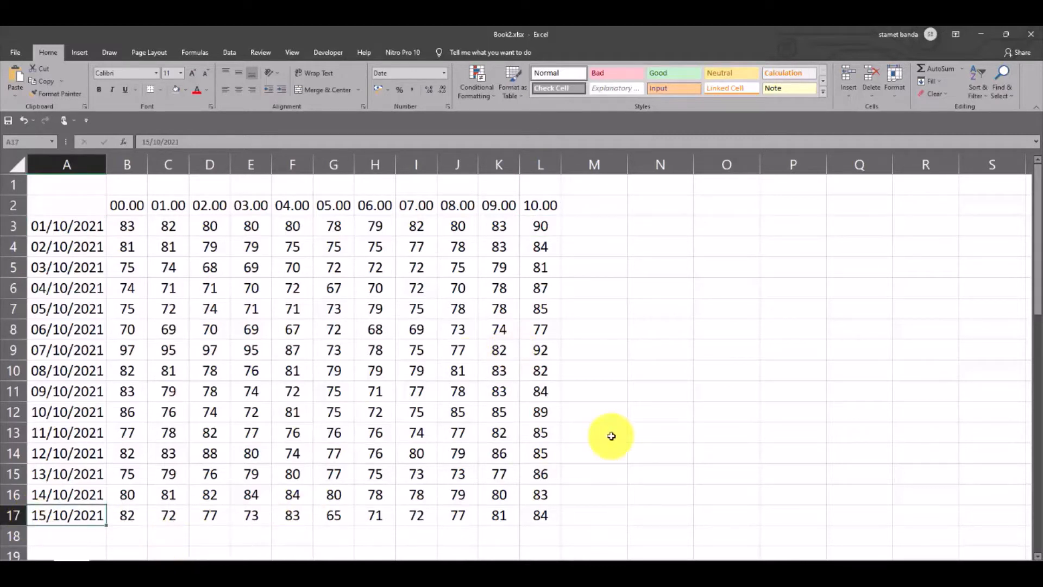
{"action": "left_click", "coordinate": [68, 228]}
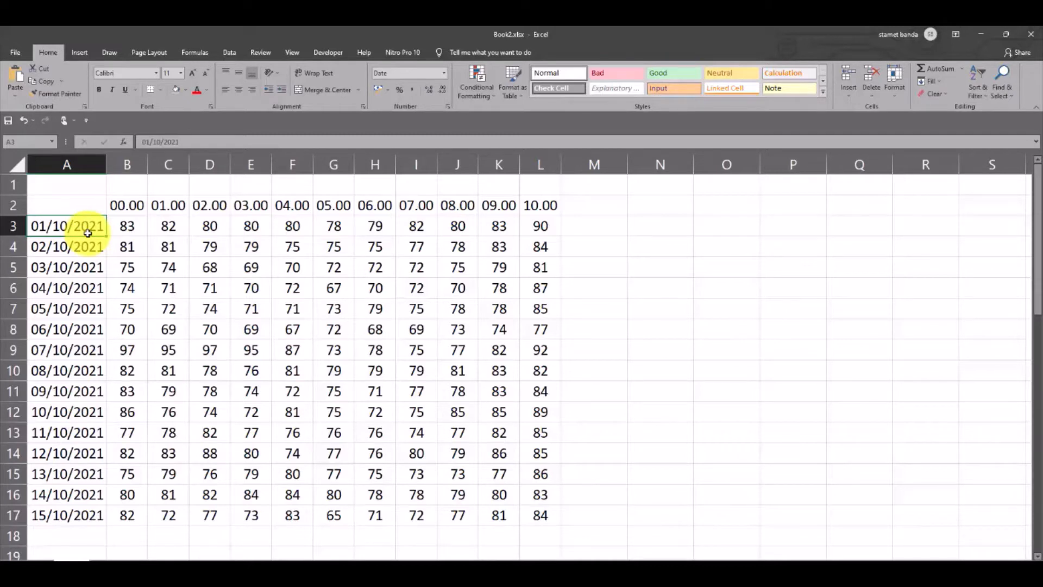
Turn on the header filters for the data range from cell L3 and turn them off again
{"action": "key", "text": "ctrl+Page_Down"}
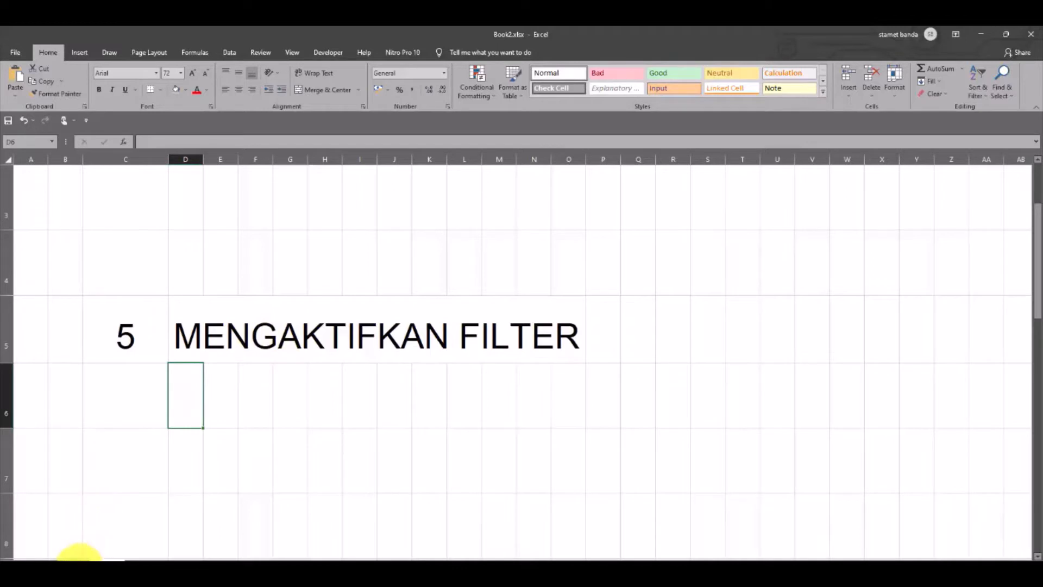
{"action": "left_click", "coordinate": [78, 568]}
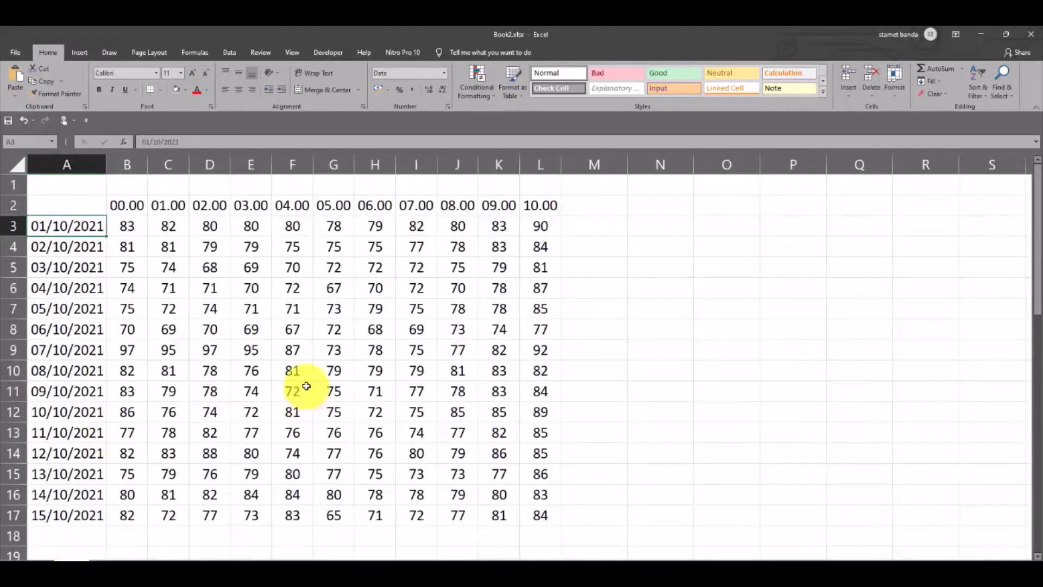
{"action": "left_click", "coordinate": [559, 227]}
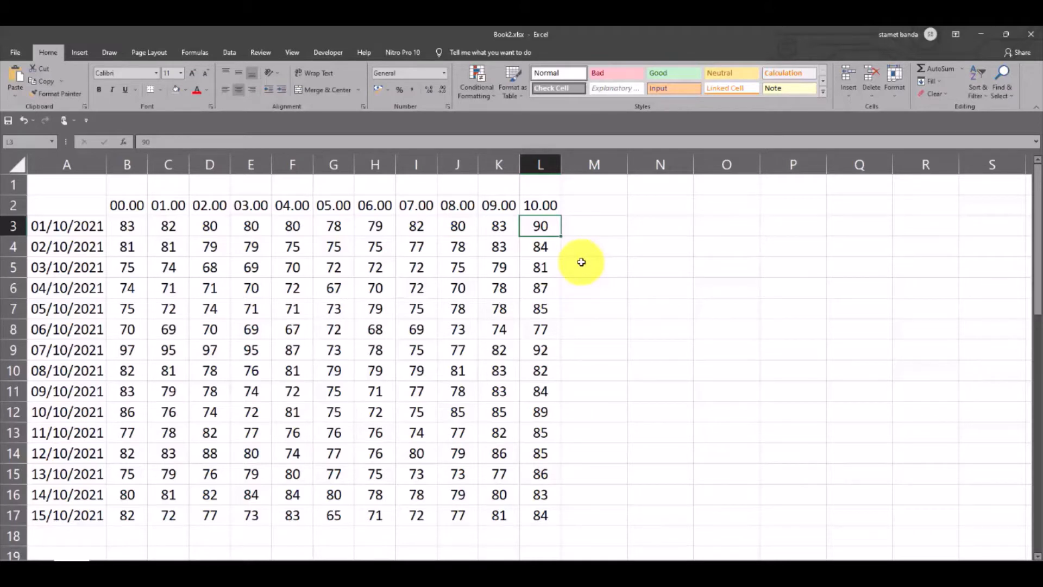
{"action": "key", "text": "ctrl+shift+l"}
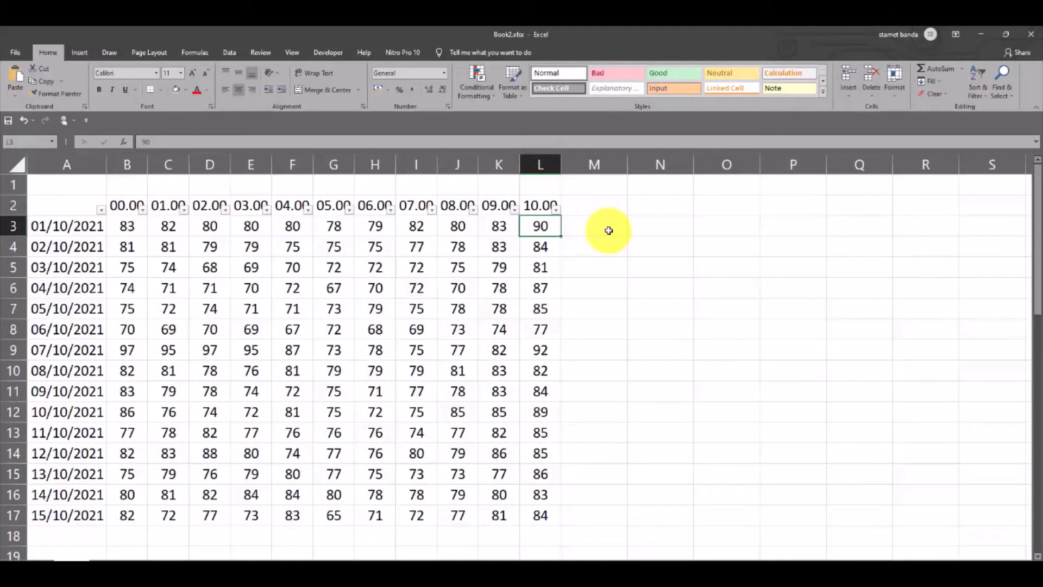
{"action": "key", "text": "ctrl+shift+l"}
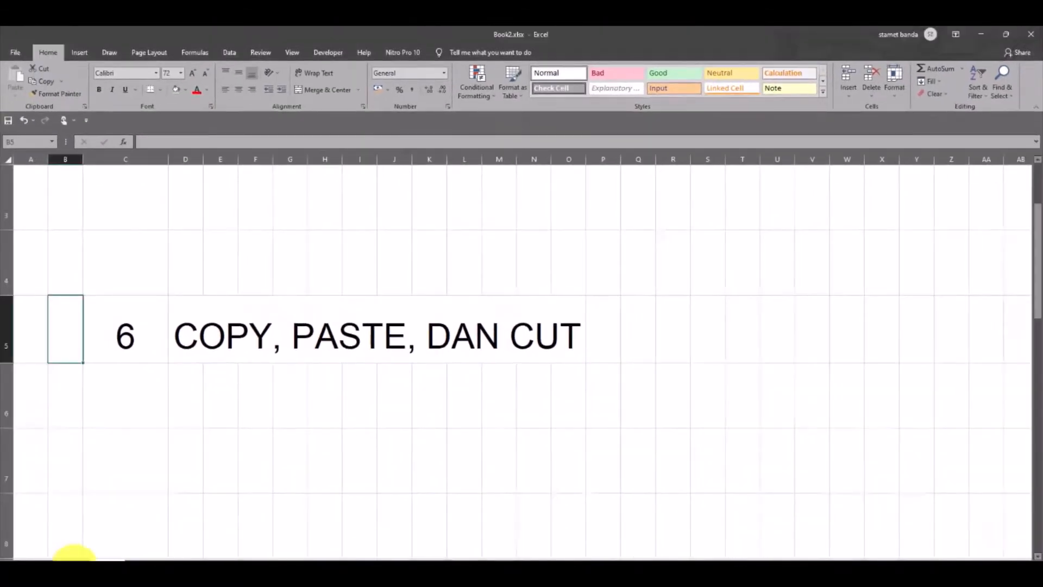
Switch to the data sheet, view the available cell commands for range J3:L8, and reselect cells J3:L7
{"action": "left_click", "coordinate": [72, 565]}
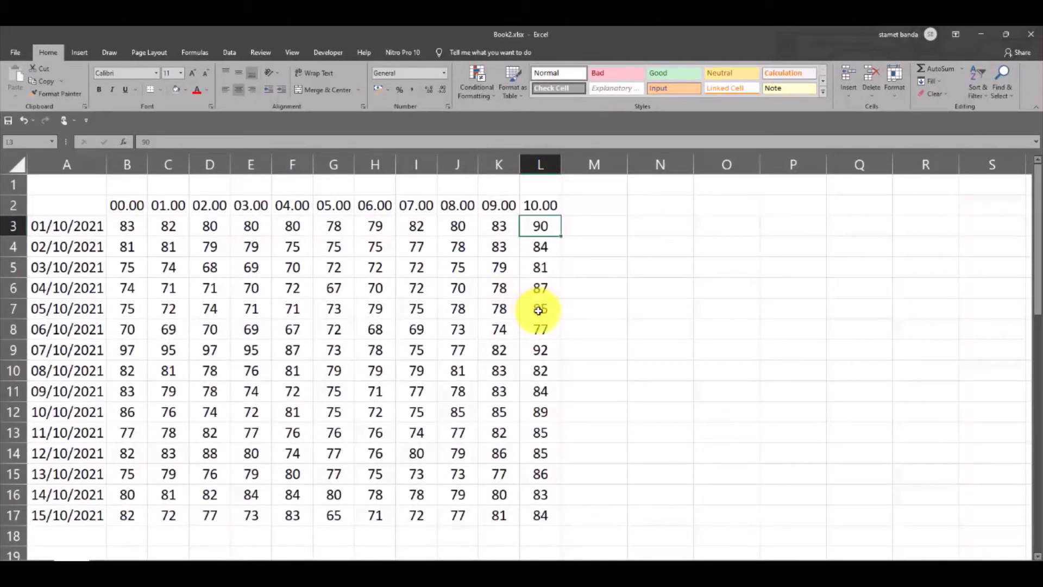
{"action": "left_click", "coordinate": [456, 224]}
{"action": "left_click_drag", "start_coordinate": [455, 224], "coordinate": [540, 321]}
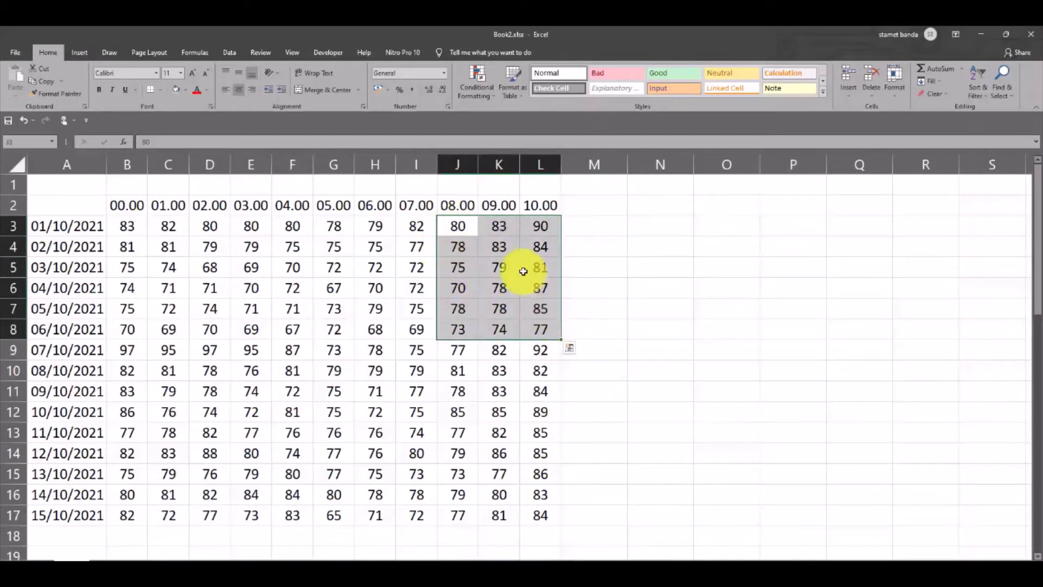
{"action": "right_click", "coordinate": [558, 250]}
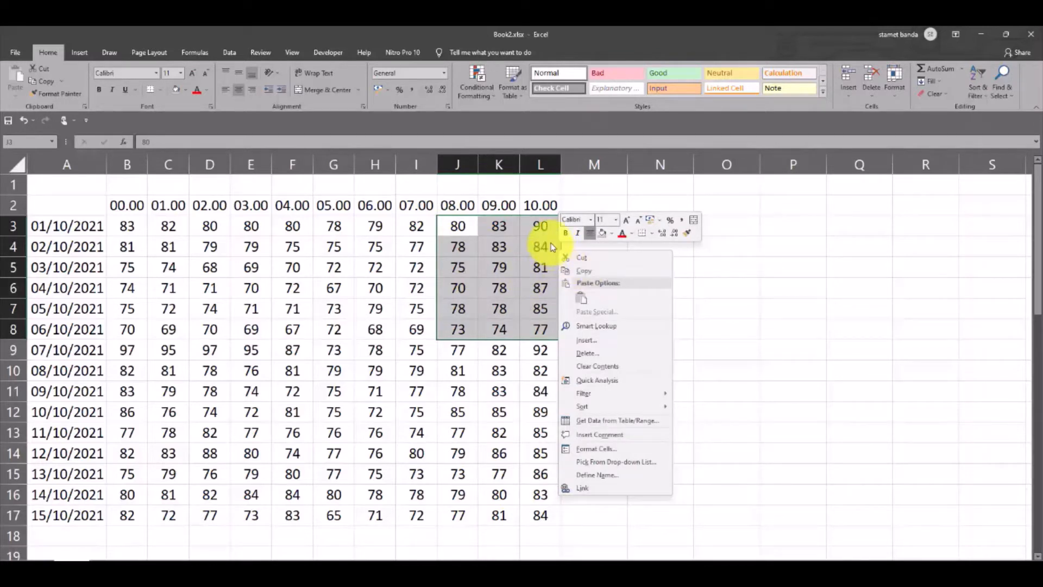
{"action": "left_click", "coordinate": [465, 244]}
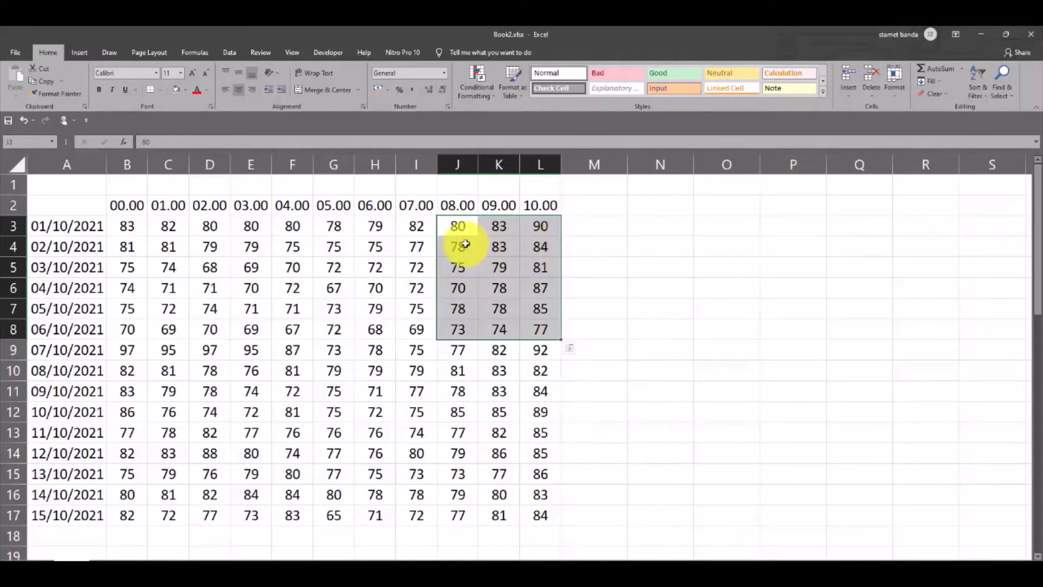
{"action": "left_click_drag", "start_coordinate": [458, 226], "coordinate": [538, 307]}
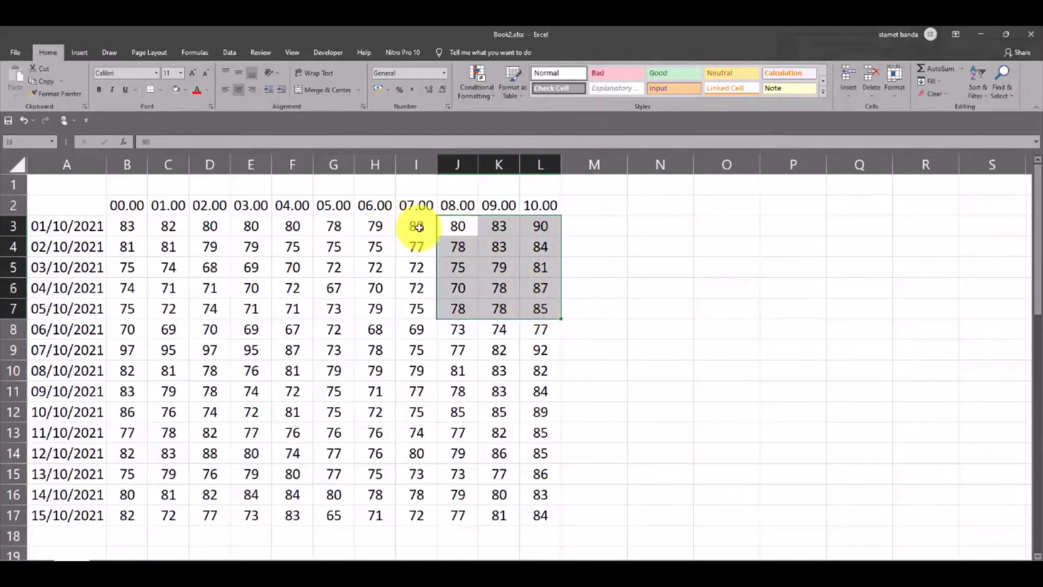
Copy cells I3:L7 and paste the copy into the empty area starting at cell N3
{"action": "left_click_drag", "start_coordinate": [418, 226], "coordinate": [538, 314]}
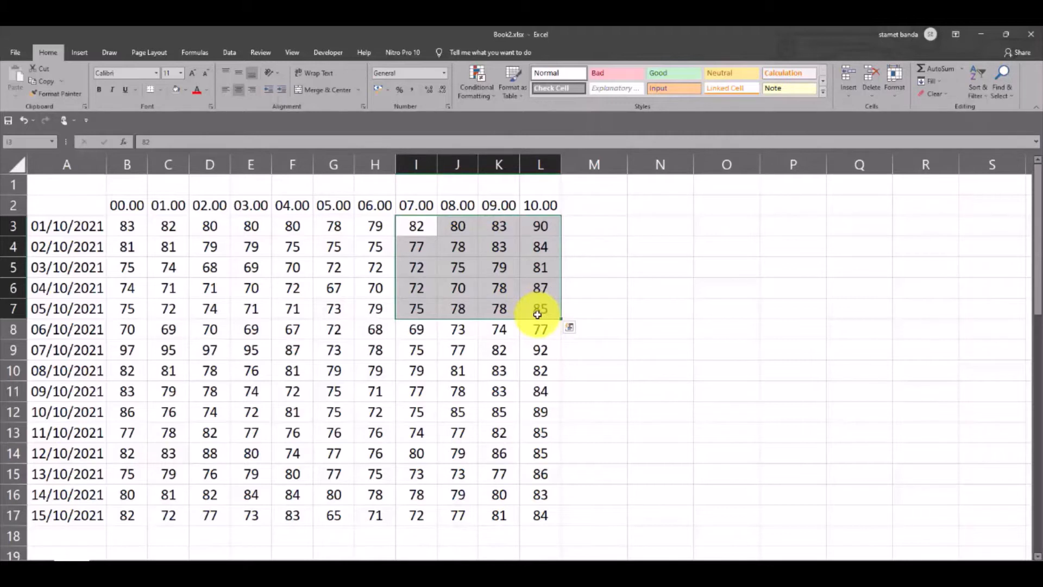
{"action": "key", "text": "ctrl+c"}
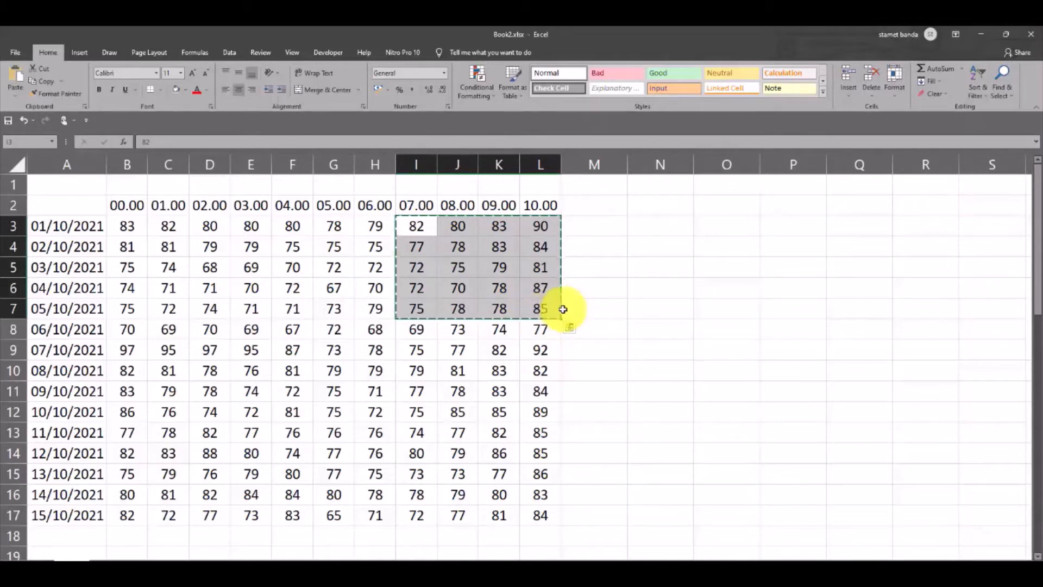
{"action": "left_click", "coordinate": [666, 226]}
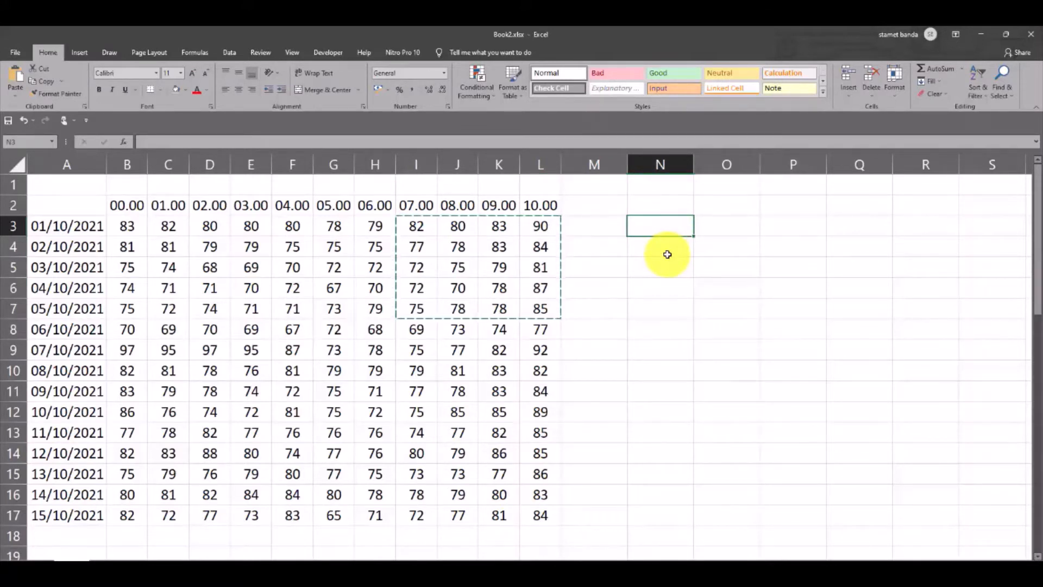
{"action": "key", "text": "ctrl+v"}
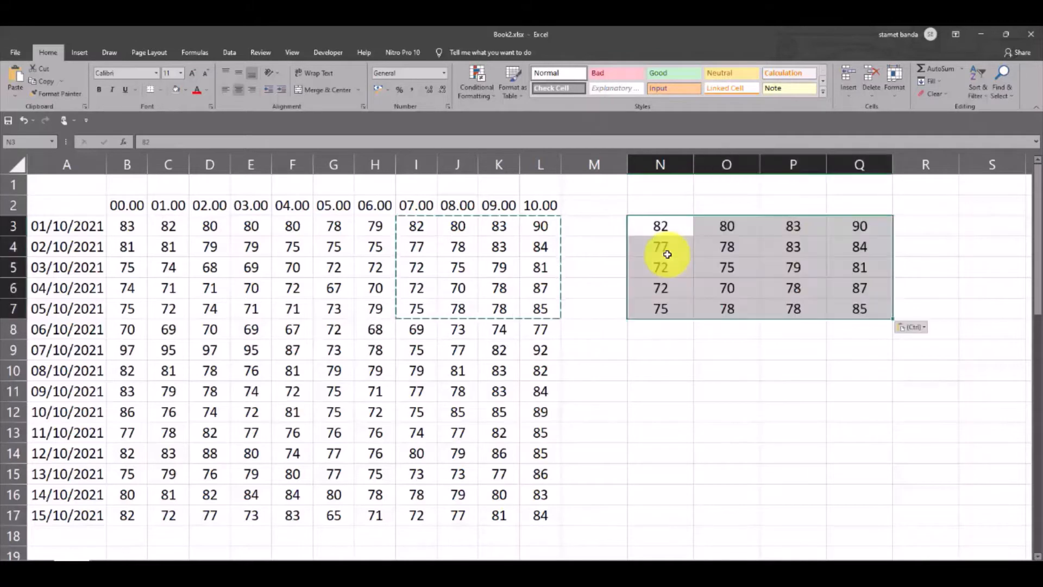
Cut cells I3:L7 and paste them below the first copy, starting at cell N9
{"action": "left_click", "coordinate": [726, 373]}
{"action": "left_click", "coordinate": [663, 351]}
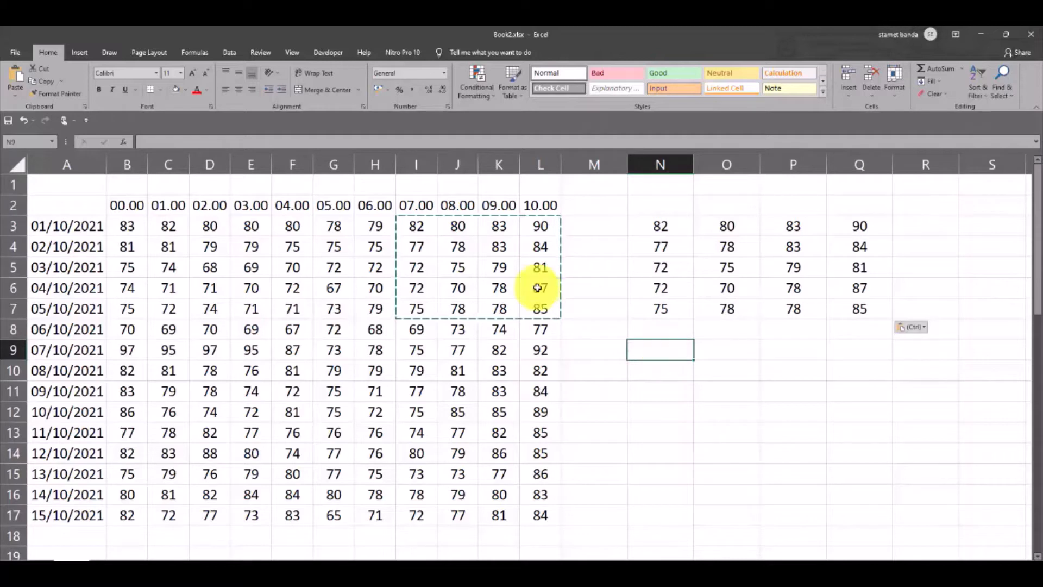
{"action": "mouse_move", "coordinate": [413, 226]}
{"action": "left_mouse_down"}
{"action": "mouse_move", "coordinate": [433, 279]}
{"action": "mouse_move", "coordinate": [539, 314]}
{"action": "left_mouse_up"}
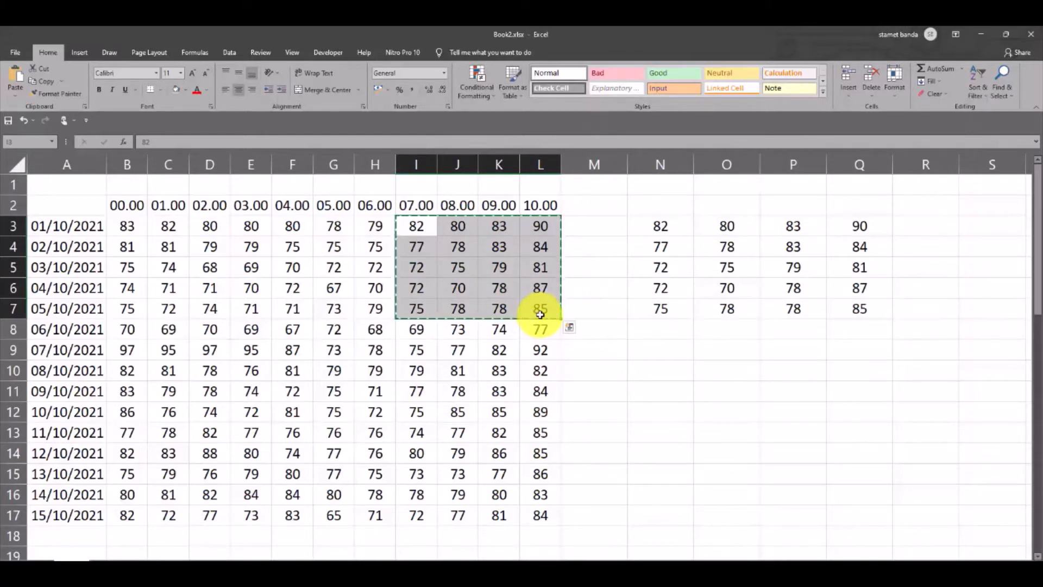
{"action": "left_click", "coordinate": [664, 356]}
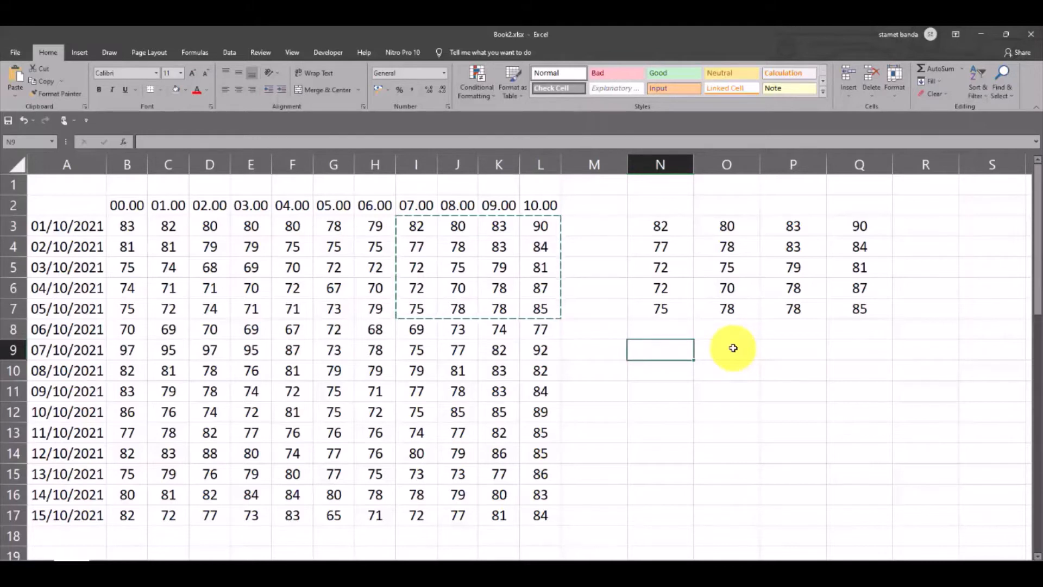
{"action": "key", "text": "ctrl+v"}
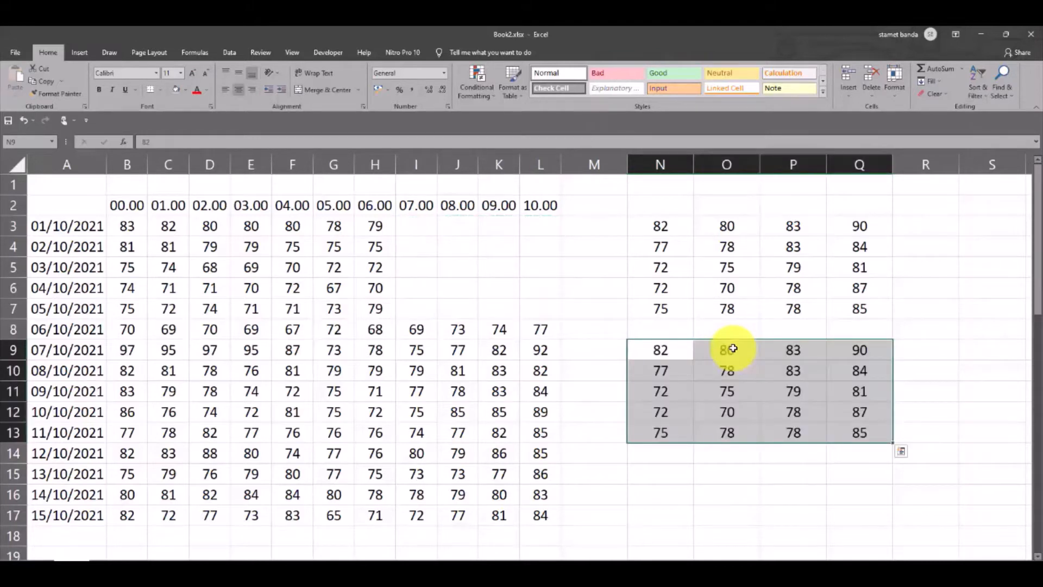
Undo the cut-and-paste to N9 and the earlier paste of the copied range at N3
{"action": "left_click", "coordinate": [653, 329]}
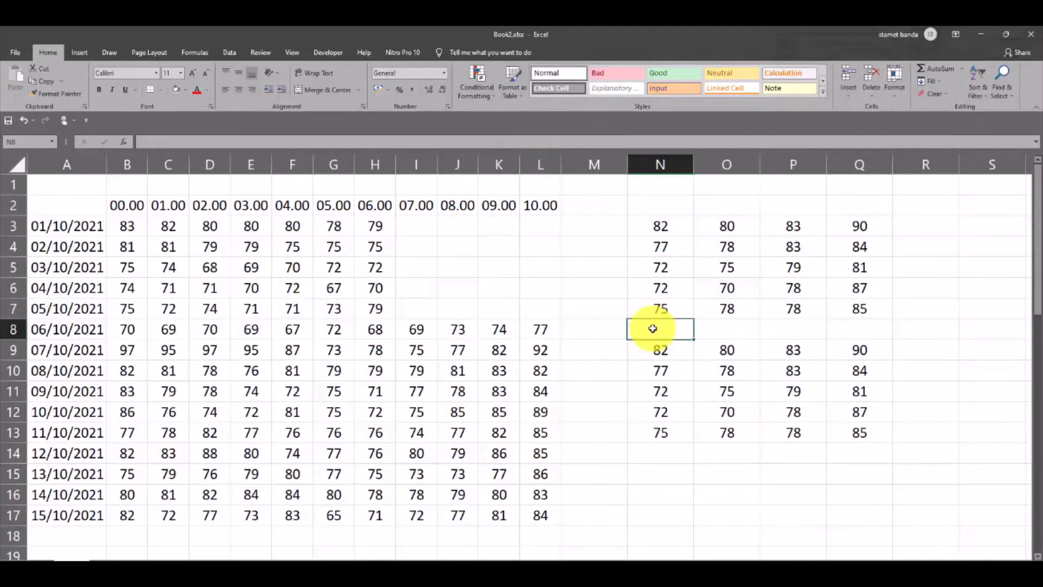
{"action": "key", "text": "ctrl+z"}
{"action": "key", "text": "ctrl+z"}
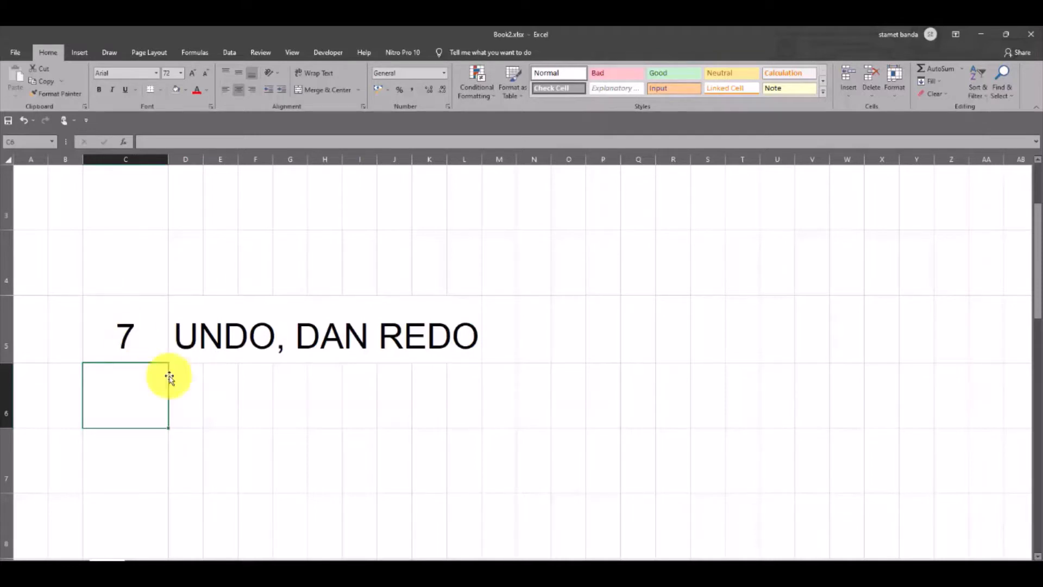
Return to the data sheet, enter 89 in cell N4, and undo that entry
{"action": "left_click", "coordinate": [65, 569]}
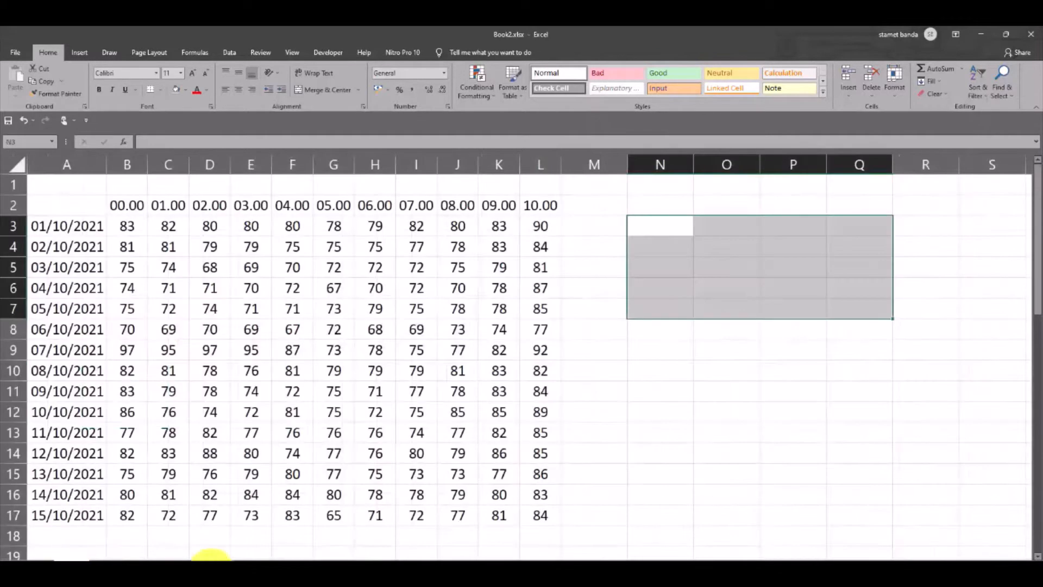
{"action": "left_click", "coordinate": [592, 227]}
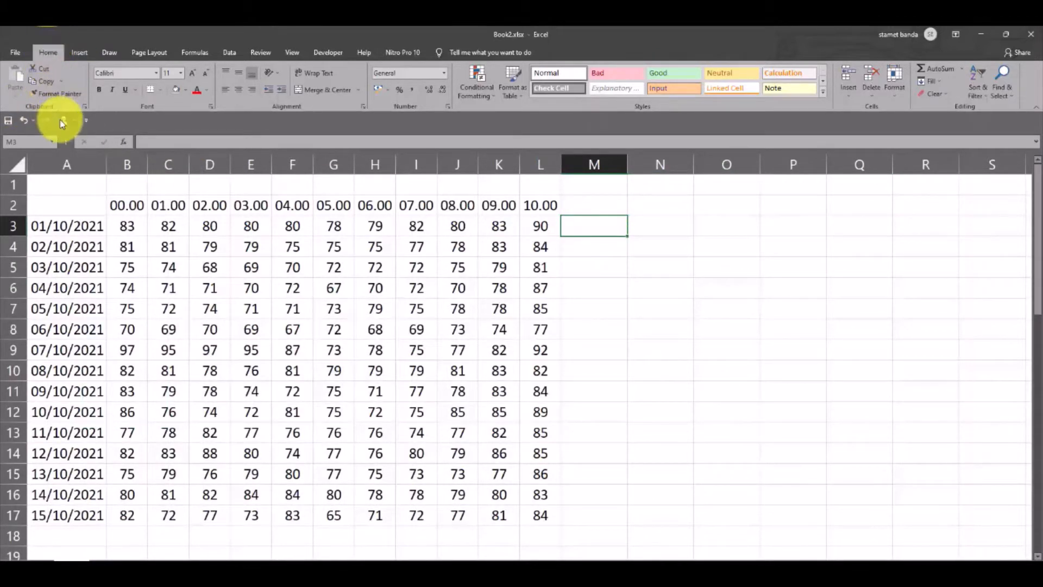
{"action": "left_click", "coordinate": [590, 252]}
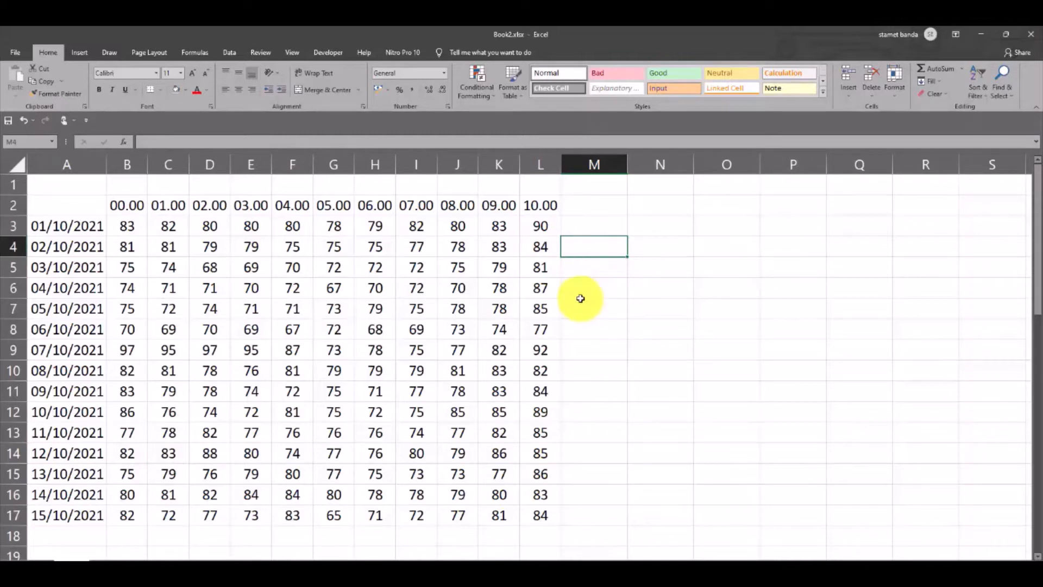
{"action": "left_click", "coordinate": [652, 248]}
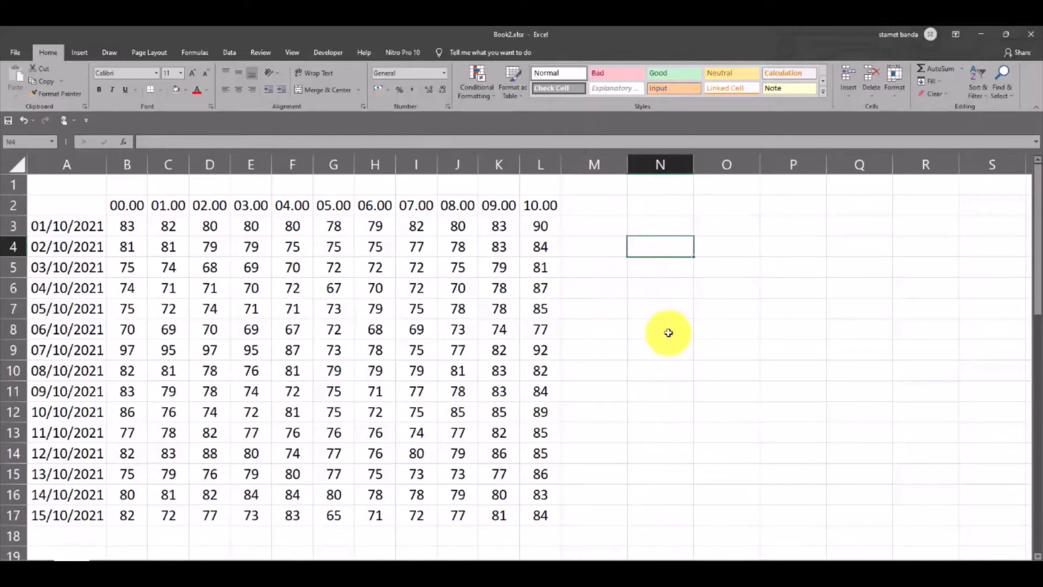
{"action": "type", "text": "89"}
{"action": "key", "text": "Return"}
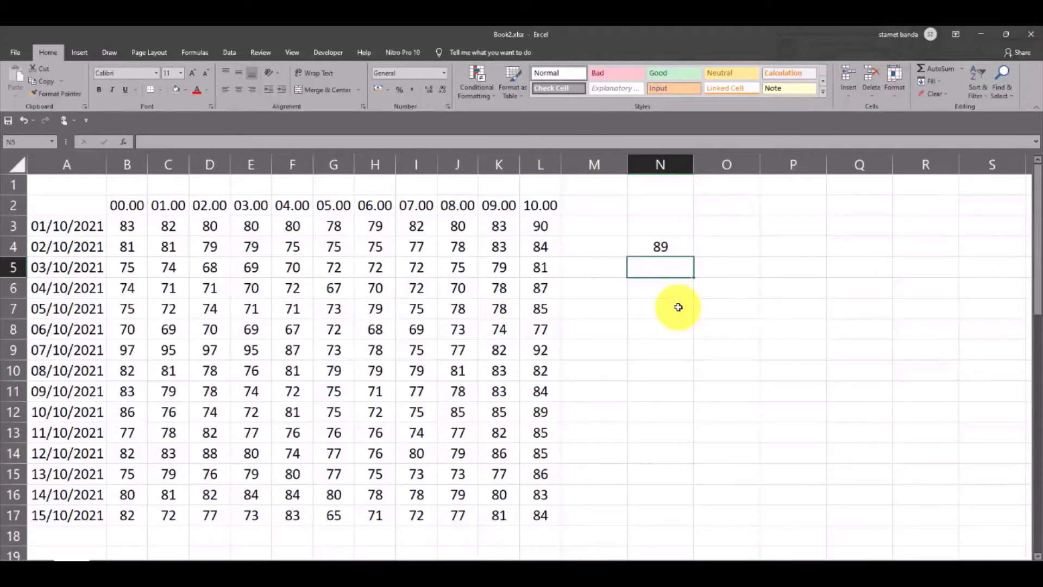
{"action": "key", "text": "ctrl+z"}
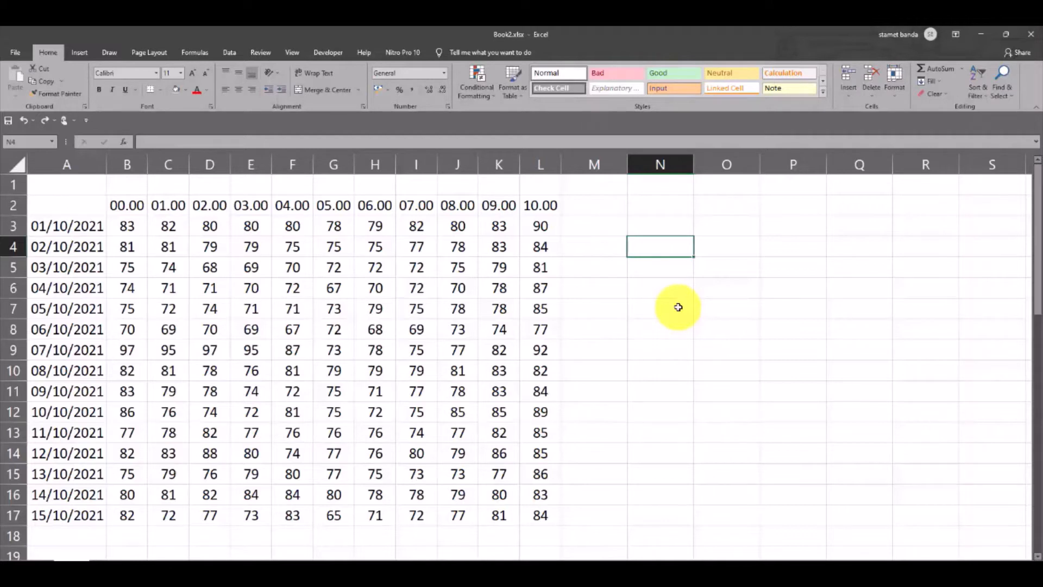
Enter the value 98 in cell N6, outside the data table
{"action": "left_click", "coordinate": [661, 289]}
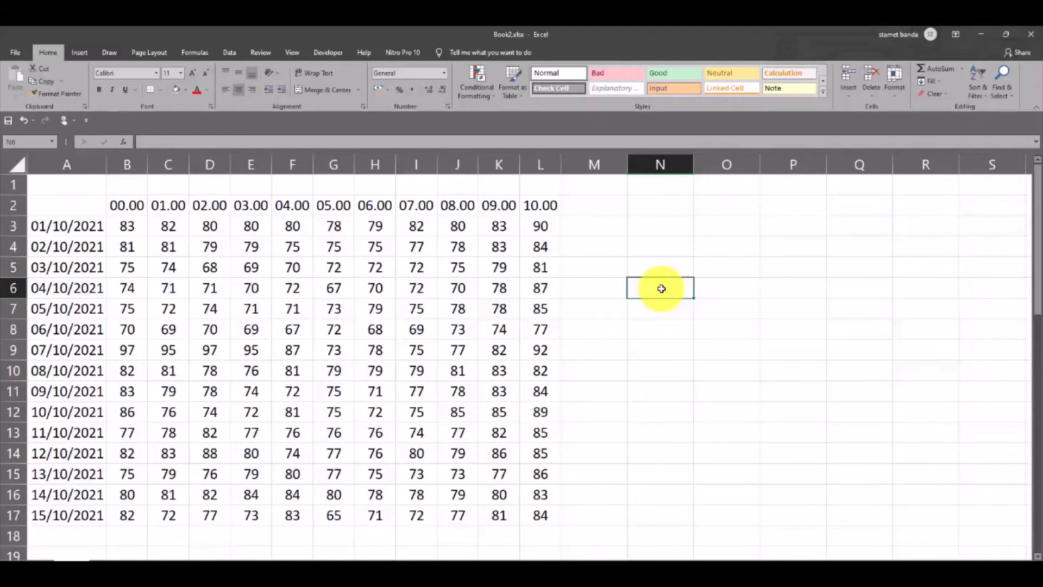
{"action": "type", "text": "98"}
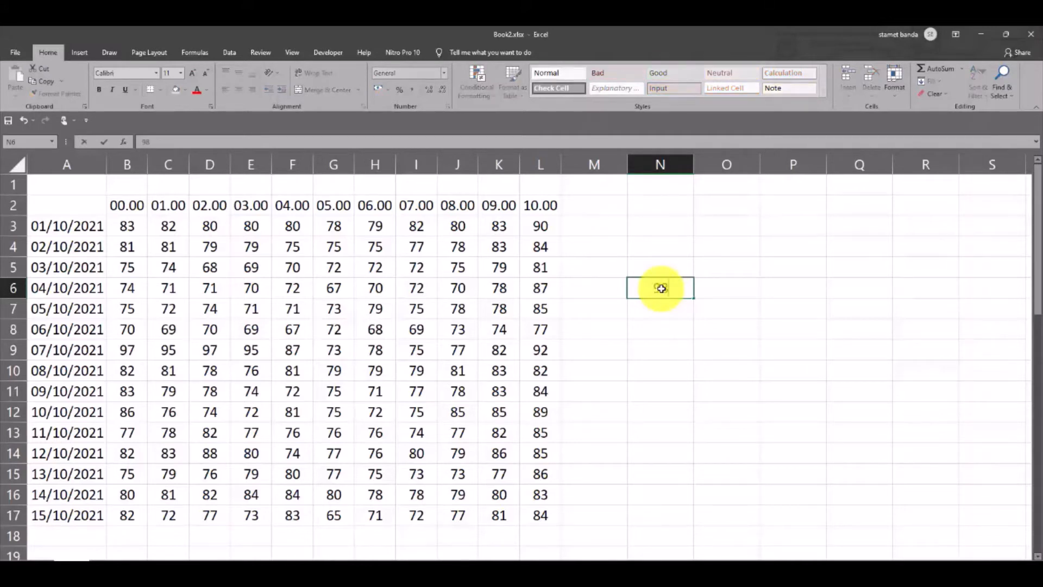
{"action": "key", "text": "Return"}
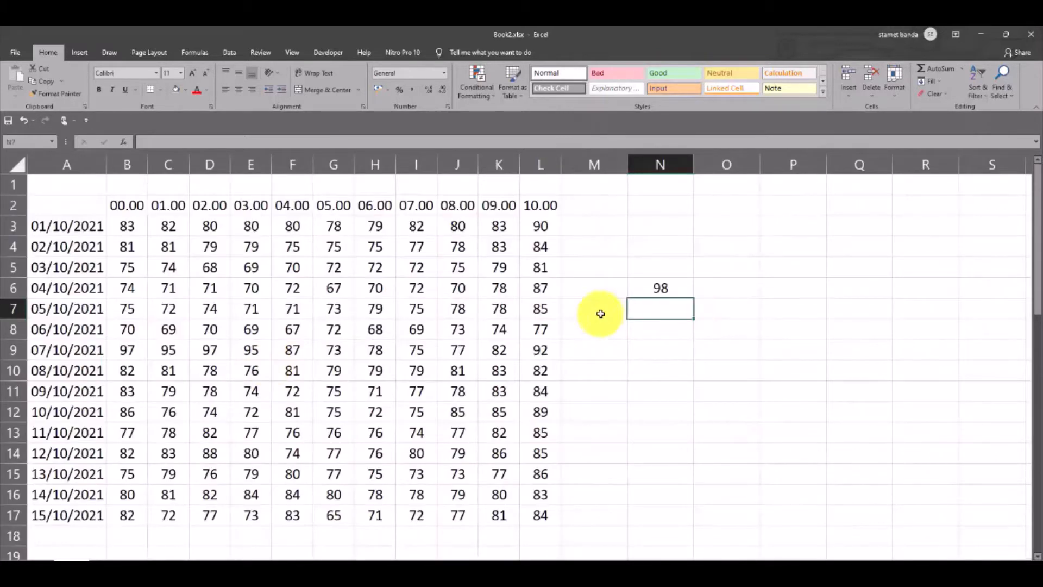
Select the filled cells of row 3 from A3 to L3 and the dates A3:A16 in turn, ending with A3:L3
{"action": "left_click", "coordinate": [57, 225]}
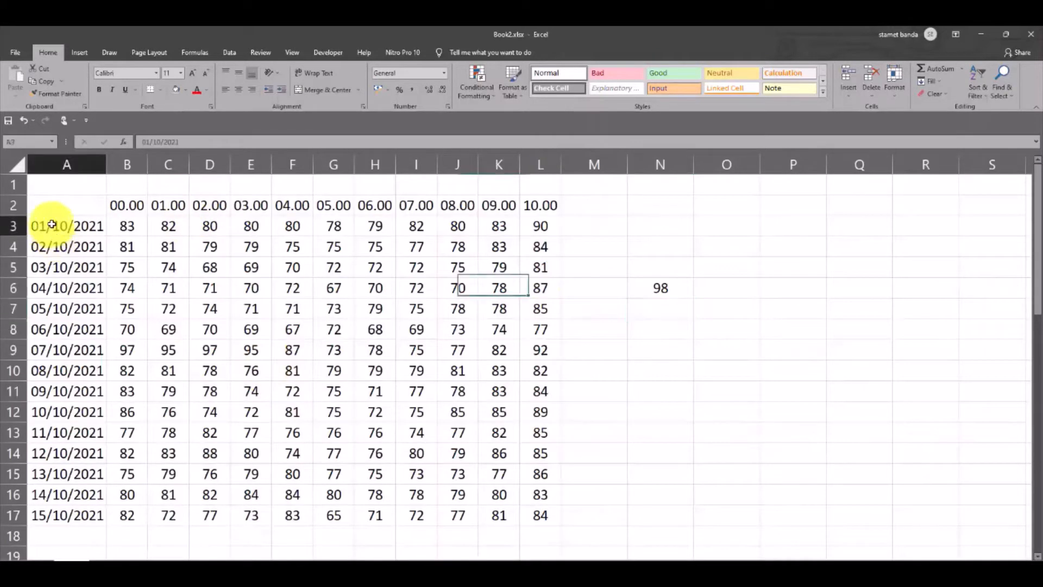
{"action": "left_click_drag", "start_coordinate": [52, 224], "coordinate": [534, 229]}
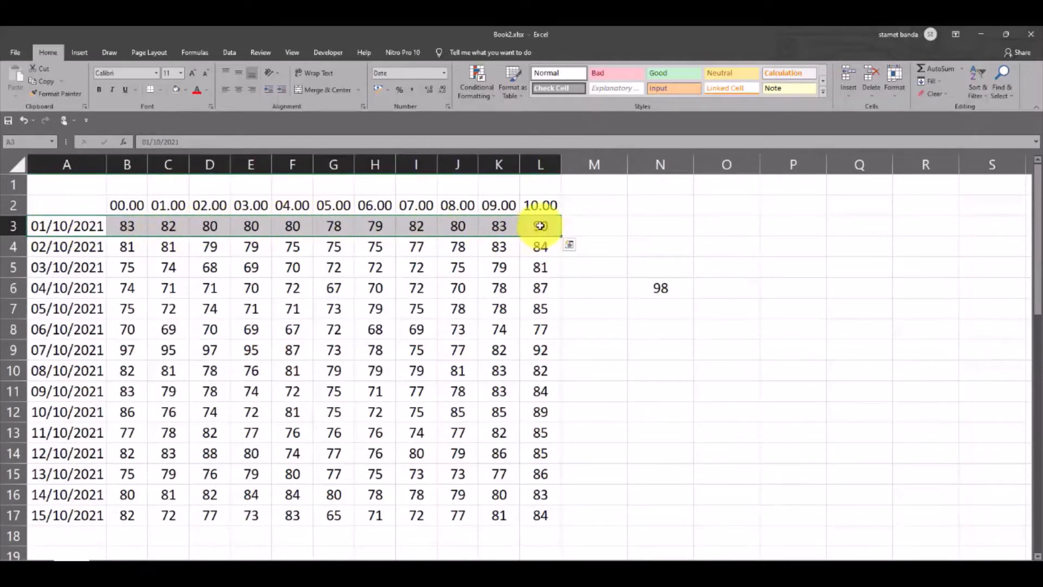
{"action": "left_click_drag", "start_coordinate": [52, 225], "coordinate": [82, 489]}
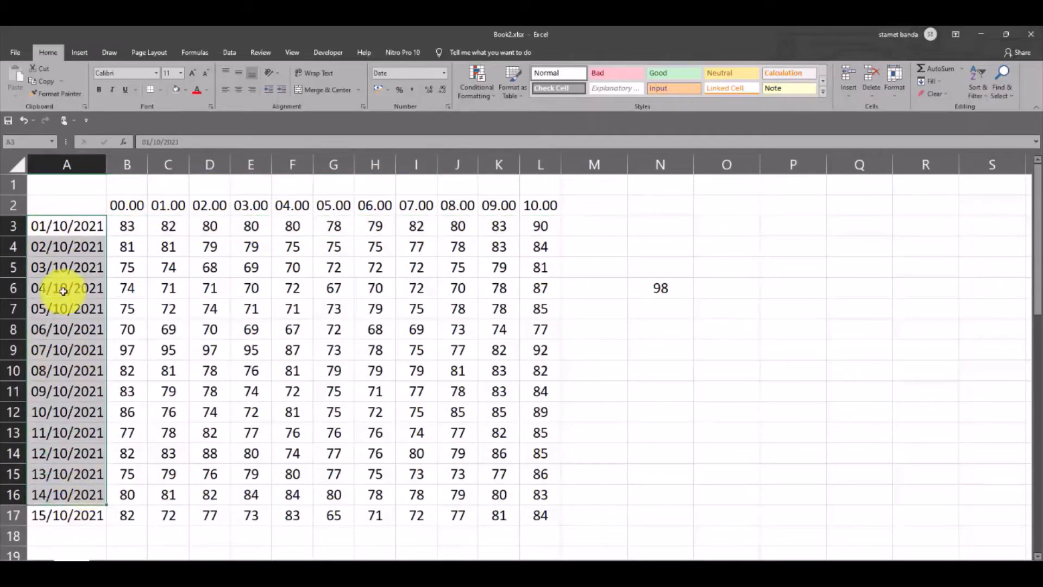
{"action": "left_click_drag", "start_coordinate": [70, 226], "coordinate": [541, 226]}
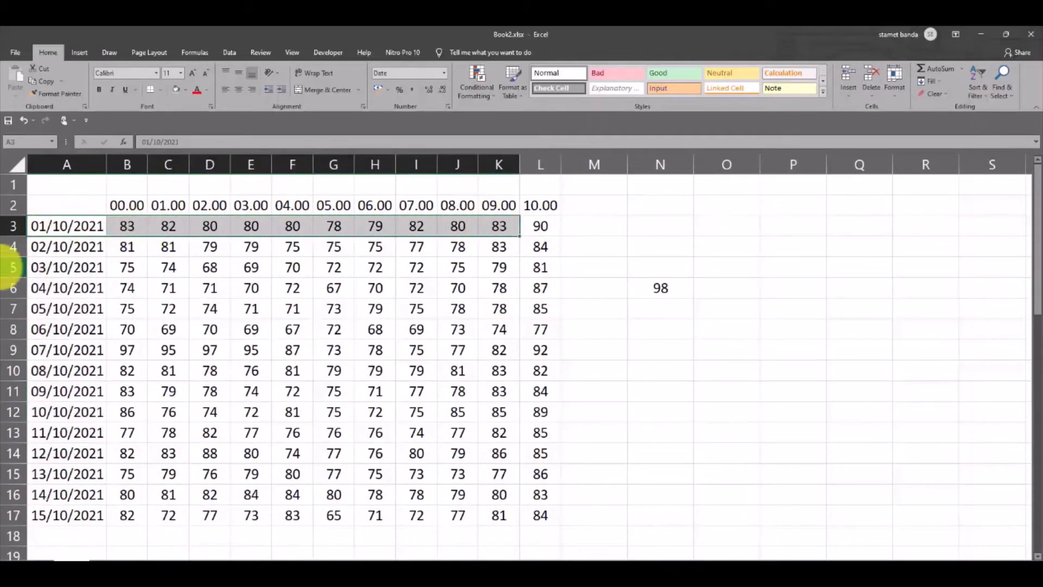
{"action": "left_click_drag", "start_coordinate": [69, 226], "coordinate": [76, 488]}
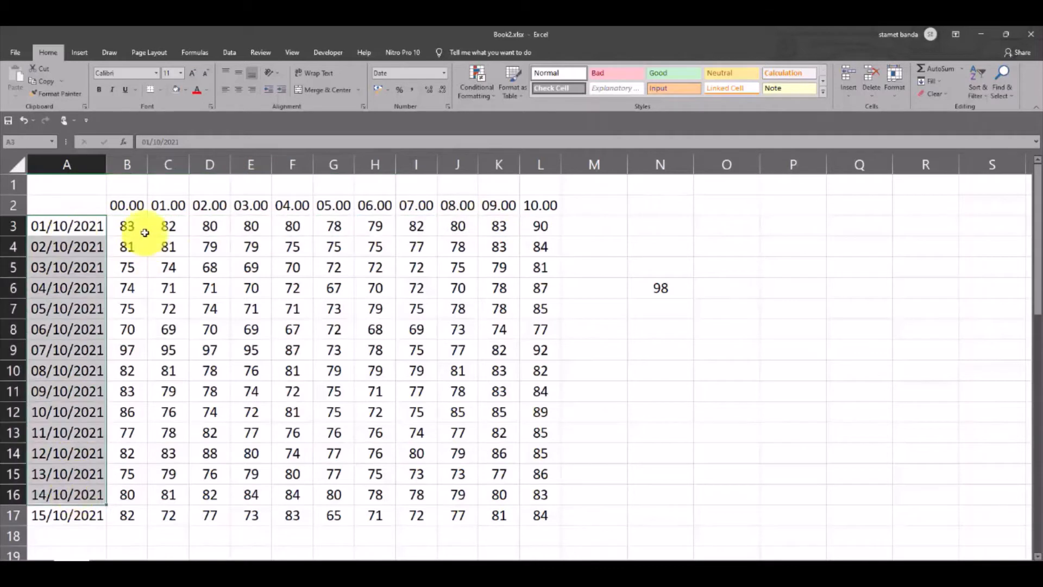
{"action": "left_click", "coordinate": [63, 226]}
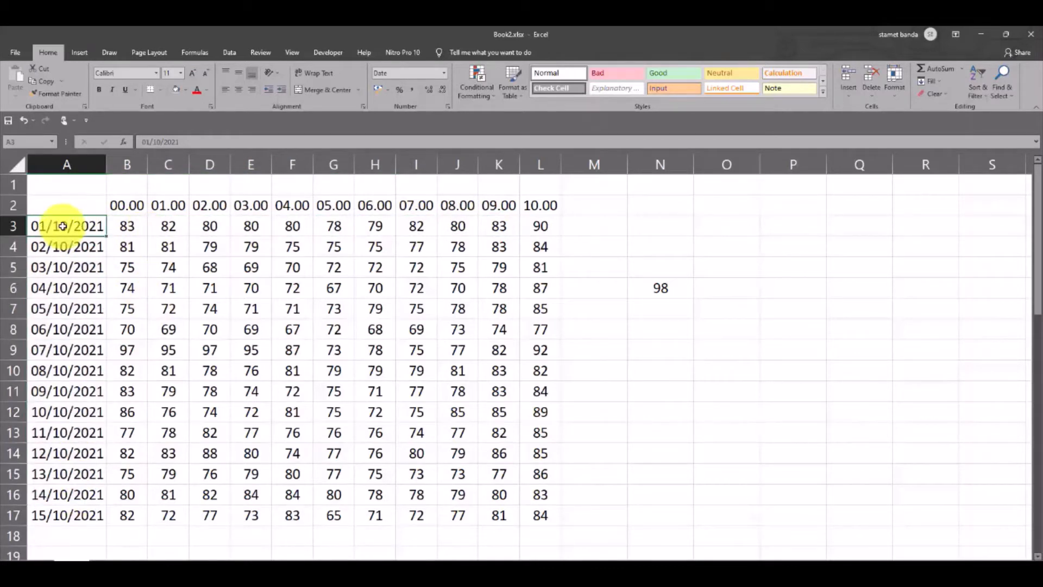
{"action": "left_click_drag", "start_coordinate": [68, 227], "coordinate": [535, 224]}
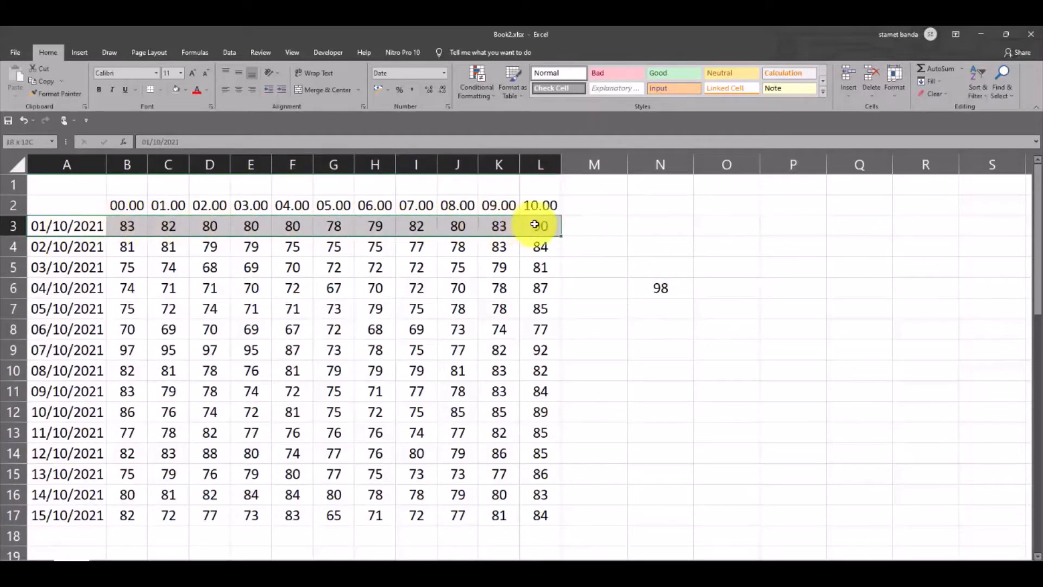
Extend the selection from cell A3 to the last filled cell of row 3, and again from A3 to the end of column A's data
{"action": "left_click", "coordinate": [67, 227]}
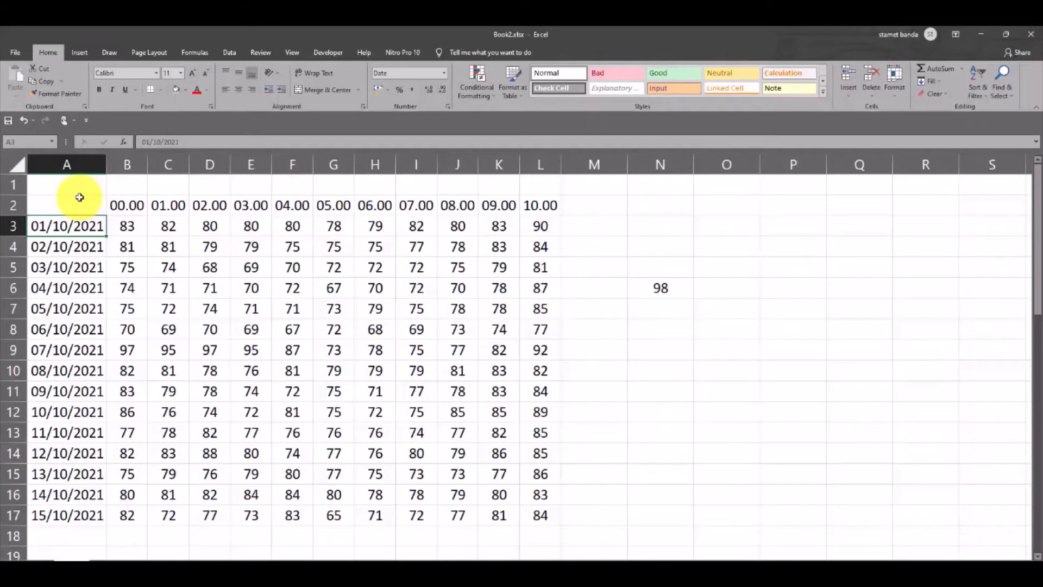
{"action": "key", "text": "ctrl+shift+Right"}
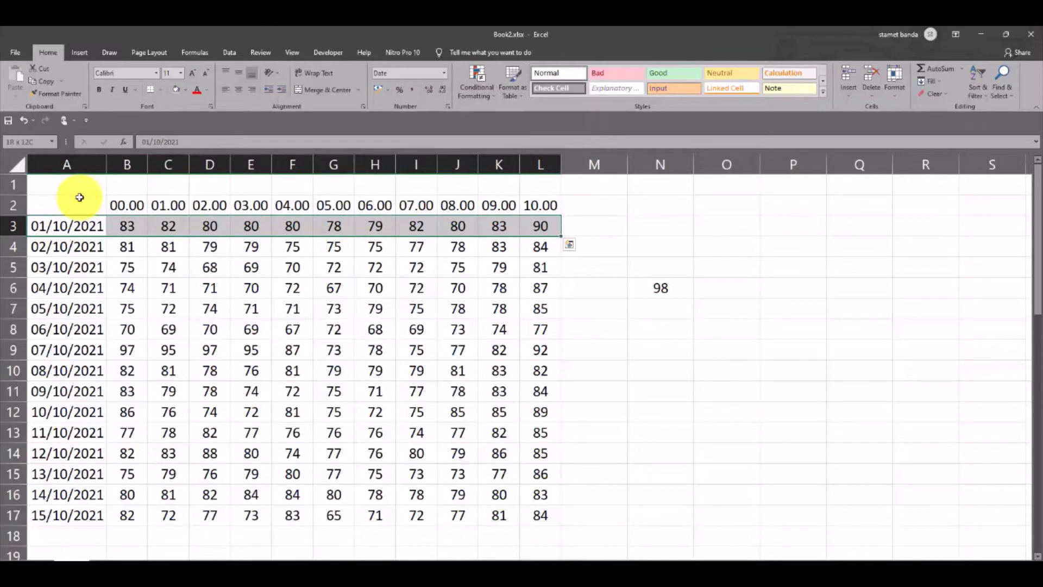
{"action": "left_click", "coordinate": [69, 229]}
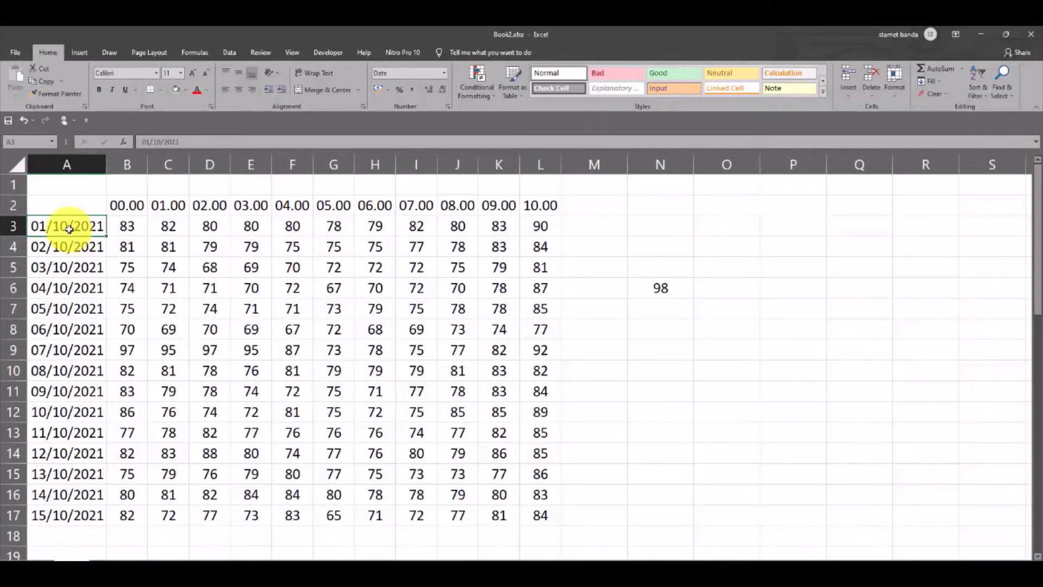
{"action": "key", "text": "ctrl+shift+Down"}
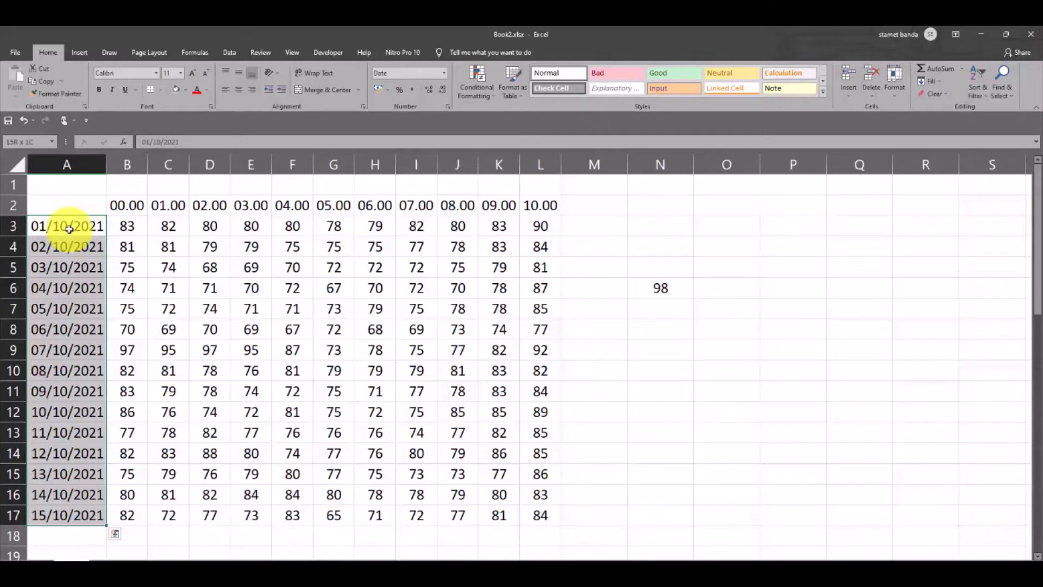
Select the first ten values of the 10.00 column, cells L3 to L12
{"action": "left_click", "coordinate": [579, 342]}
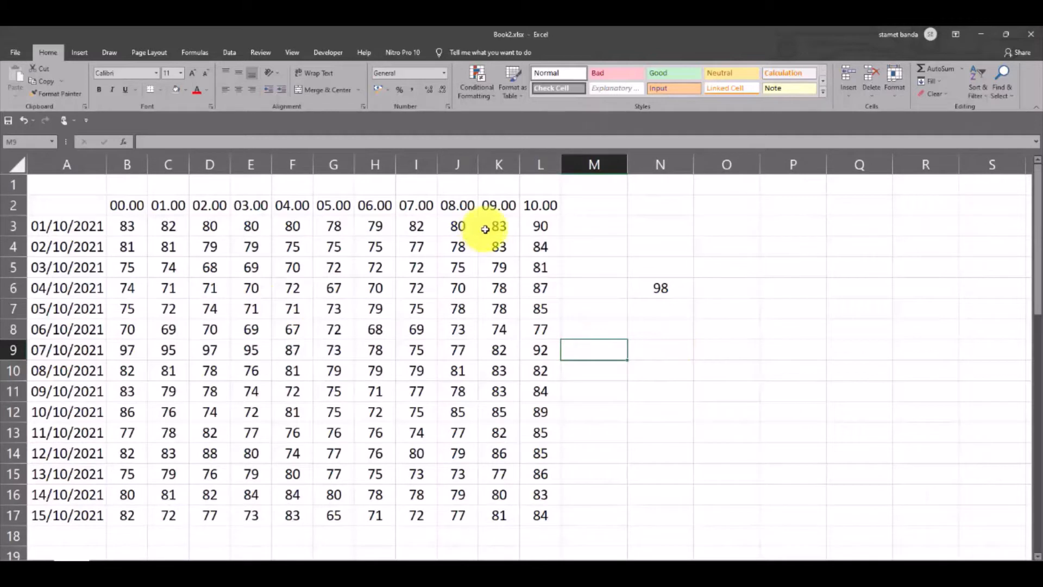
{"action": "left_click_drag", "start_coordinate": [540, 223], "coordinate": [541, 413]}
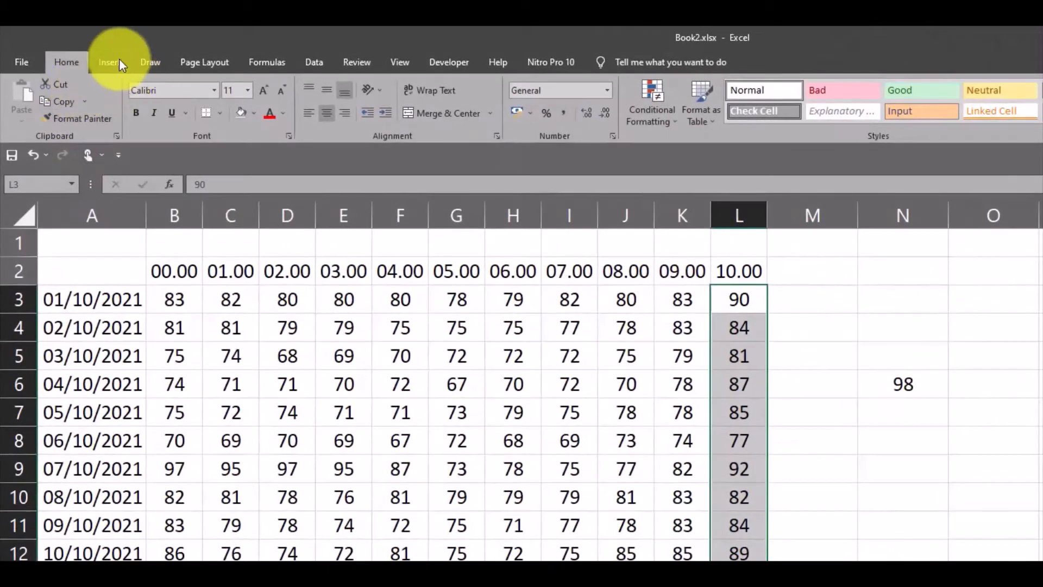
{"action": "left_click", "coordinate": [118, 62]}
{"action": "left_click", "coordinate": [399, 62]}
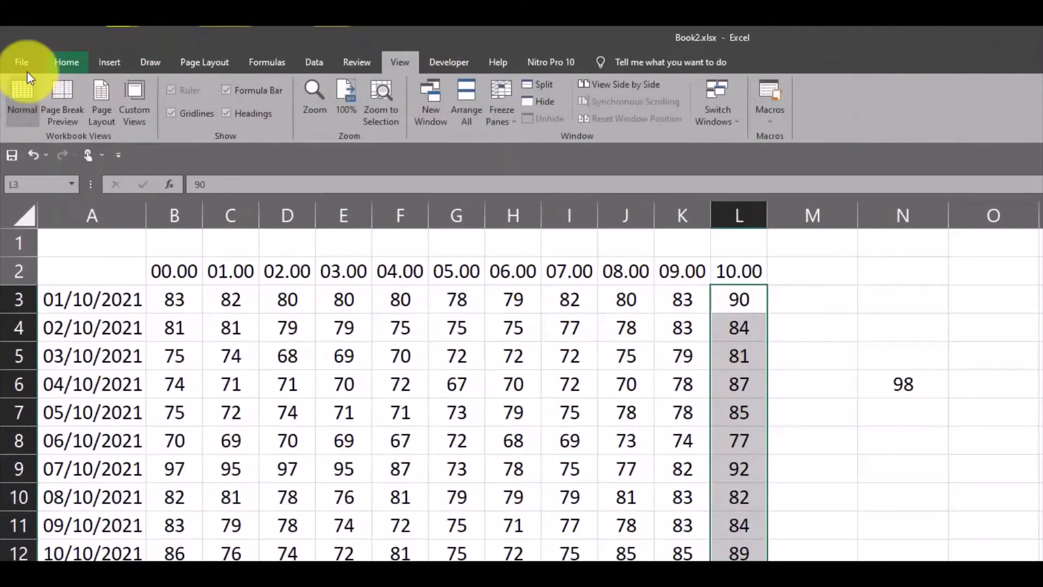
{"action": "left_click", "coordinate": [68, 62]}
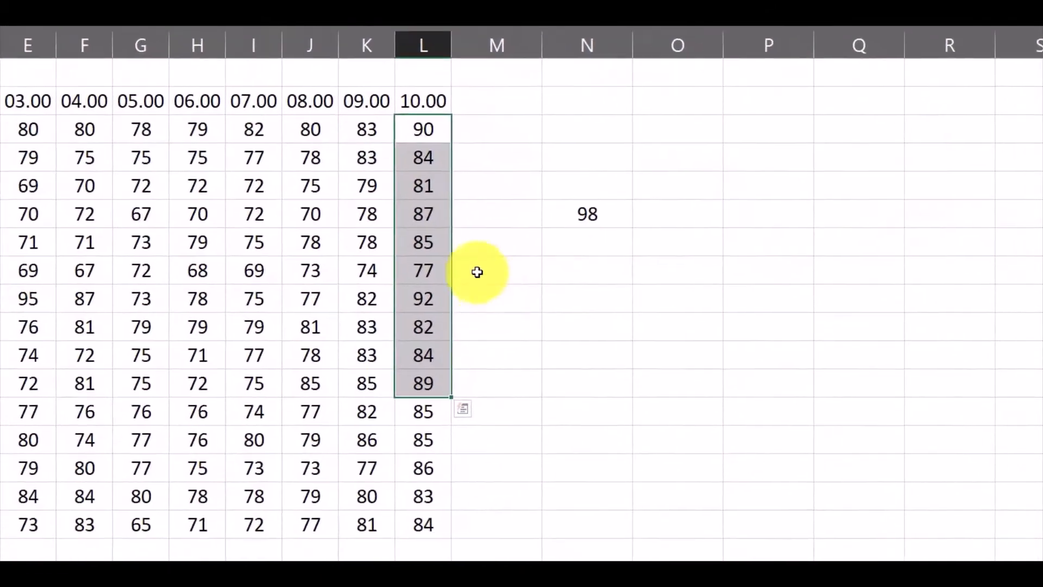
{"action": "left_click_drag", "start_coordinate": [723, 292], "coordinate": [729, 469]}
{"action": "left_click_drag", "start_coordinate": [402, 293], "coordinate": [416, 370]}
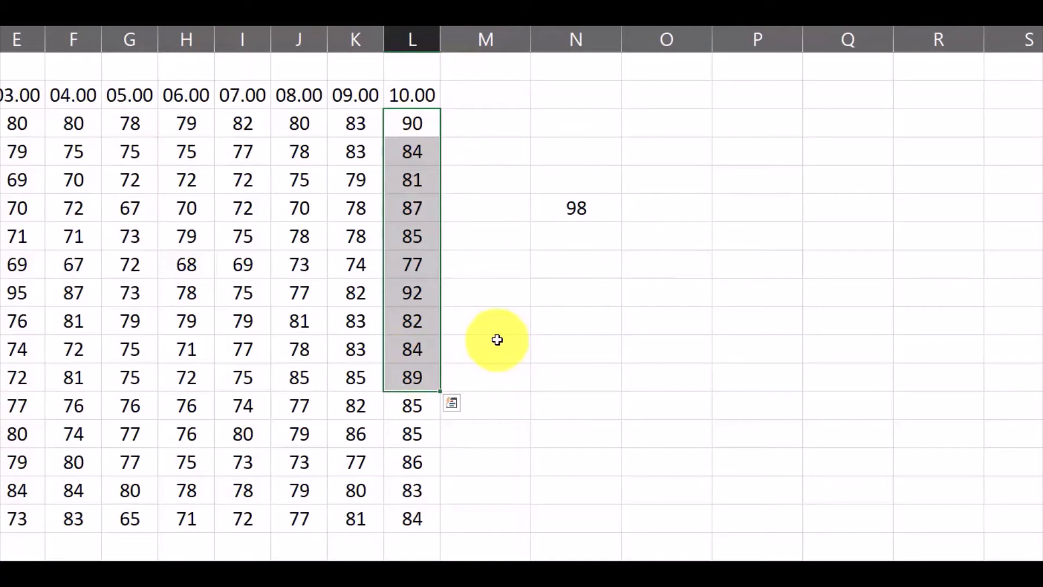
Apply the Number category format to the selected cells L3:L12, viewing the font and alignment settings as well
{"action": "key", "text": "ctrl+1"}
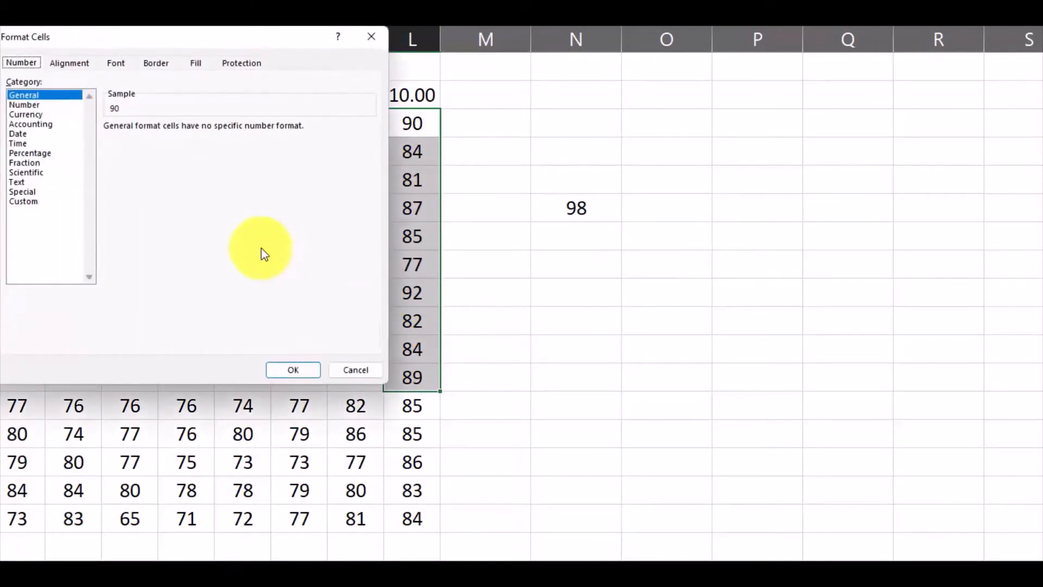
{"action": "left_click_drag", "start_coordinate": [205, 29], "coordinate": [216, 69]}
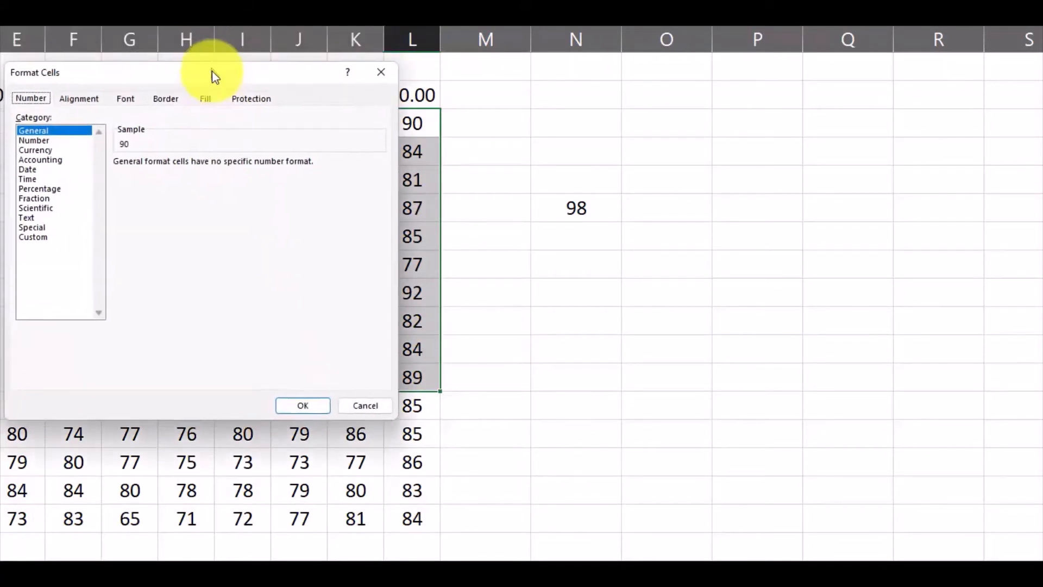
{"action": "left_click", "coordinate": [81, 104]}
{"action": "left_click", "coordinate": [136, 104]}
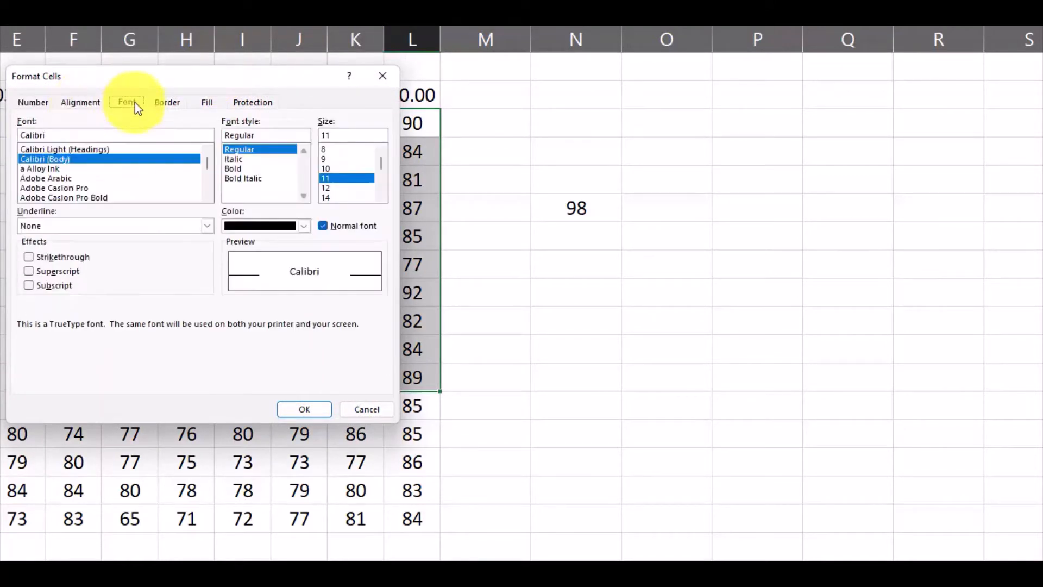
{"action": "left_click", "coordinate": [33, 102]}
{"action": "left_click", "coordinate": [36, 144]}
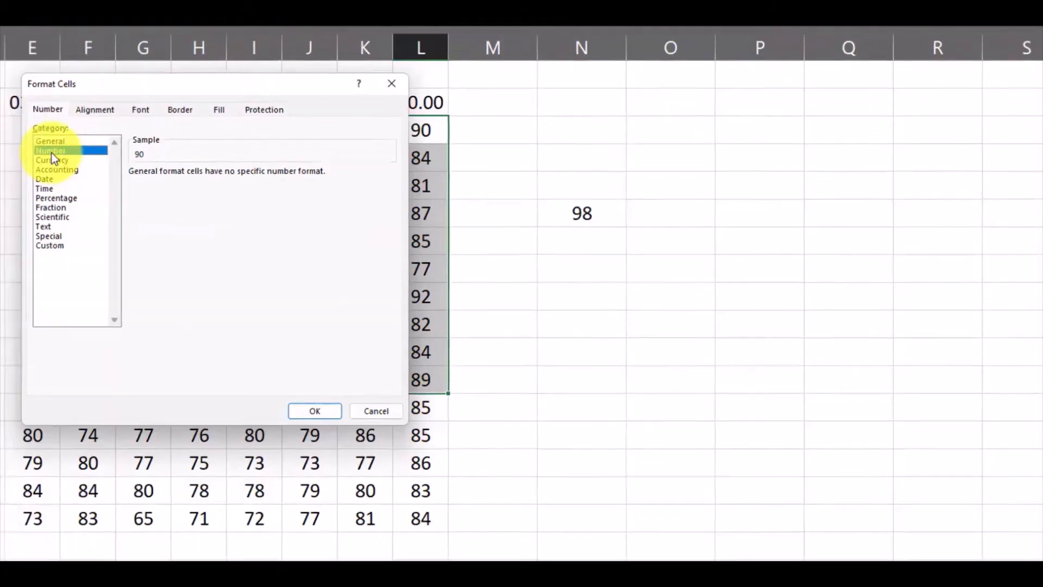
{"action": "left_click", "coordinate": [80, 102]}
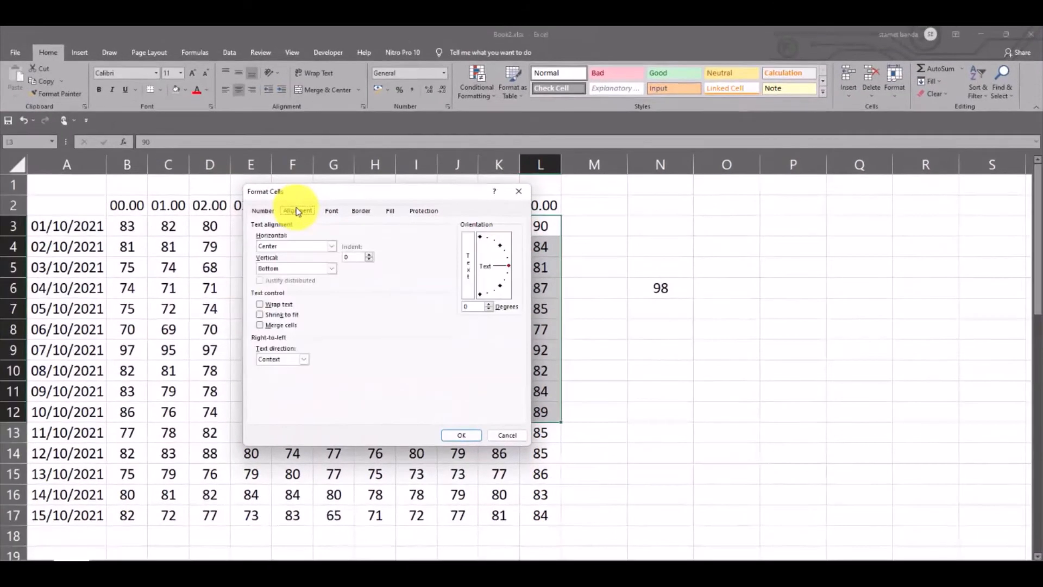
{"action": "left_click", "coordinate": [463, 435]}
{"action": "left_click", "coordinate": [593, 307]}
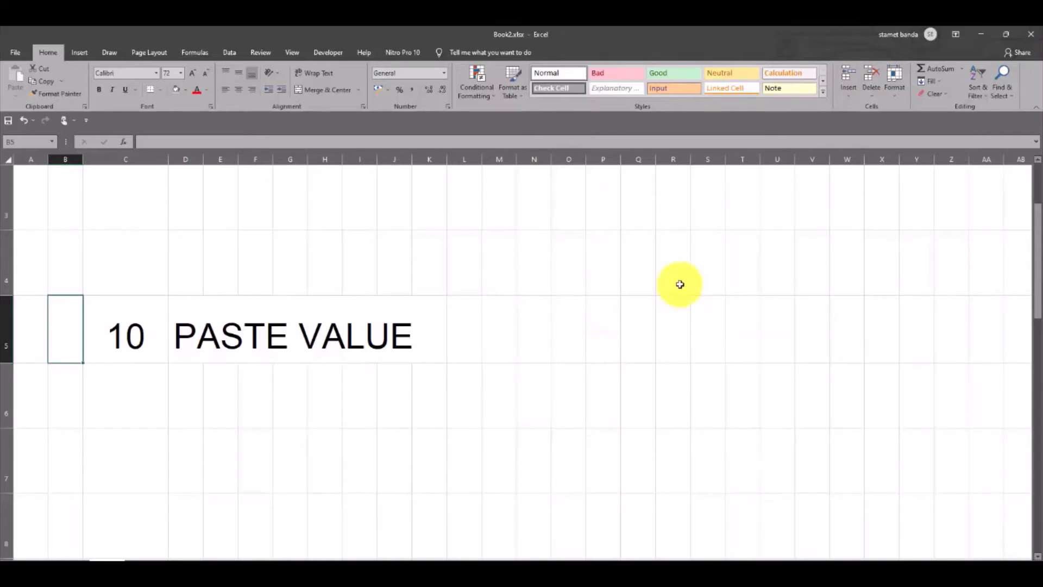
Return to the data sheet and enter =SUM(I3:L3) in cell M3
{"action": "key", "text": "ctrl+Page_Up"}
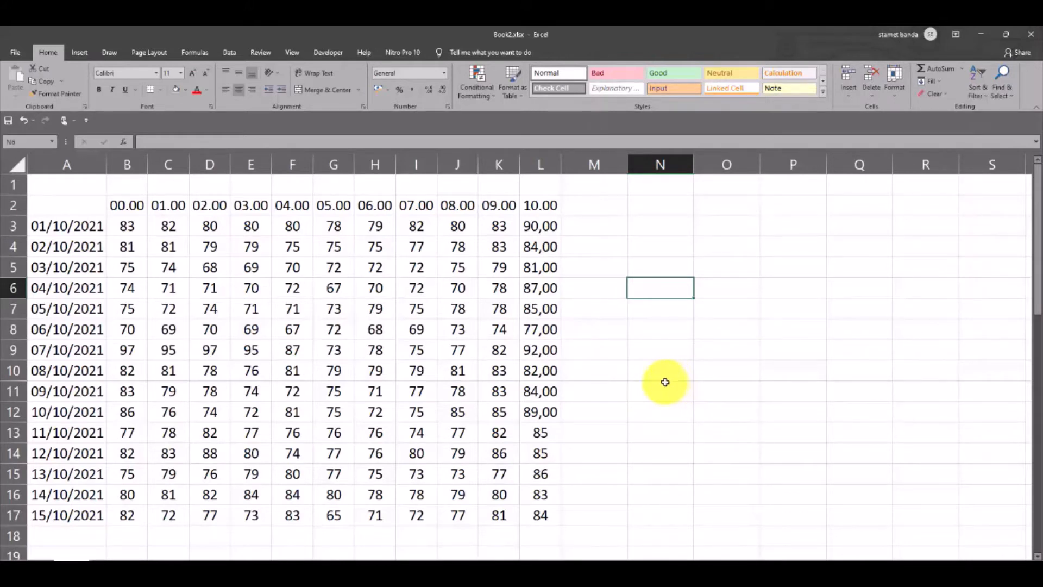
{"action": "left_click", "coordinate": [598, 229]}
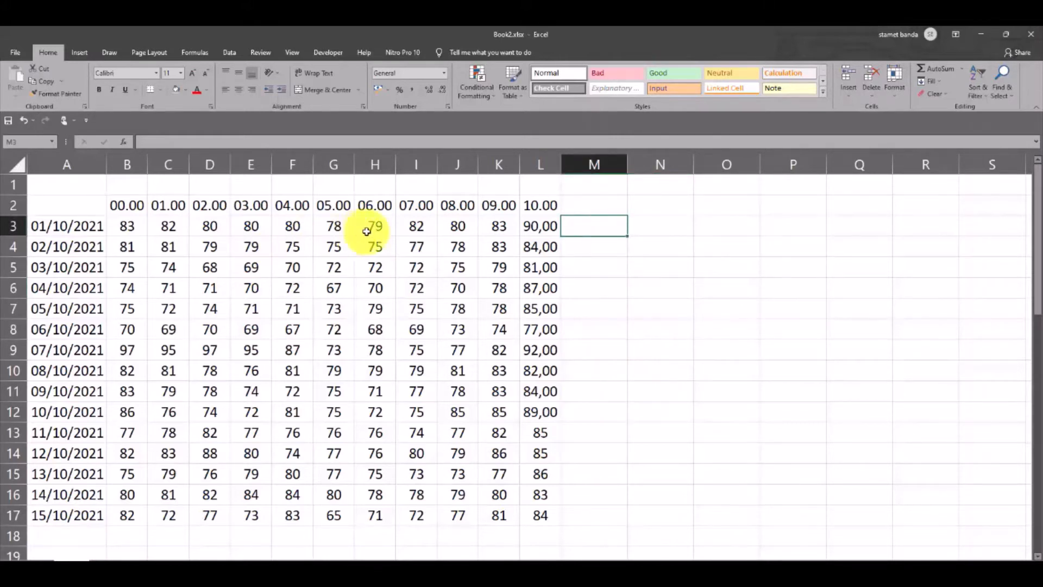
{"action": "left_click_drag", "start_coordinate": [414, 226], "coordinate": [548, 226]}
{"action": "left_click", "coordinate": [608, 226]}
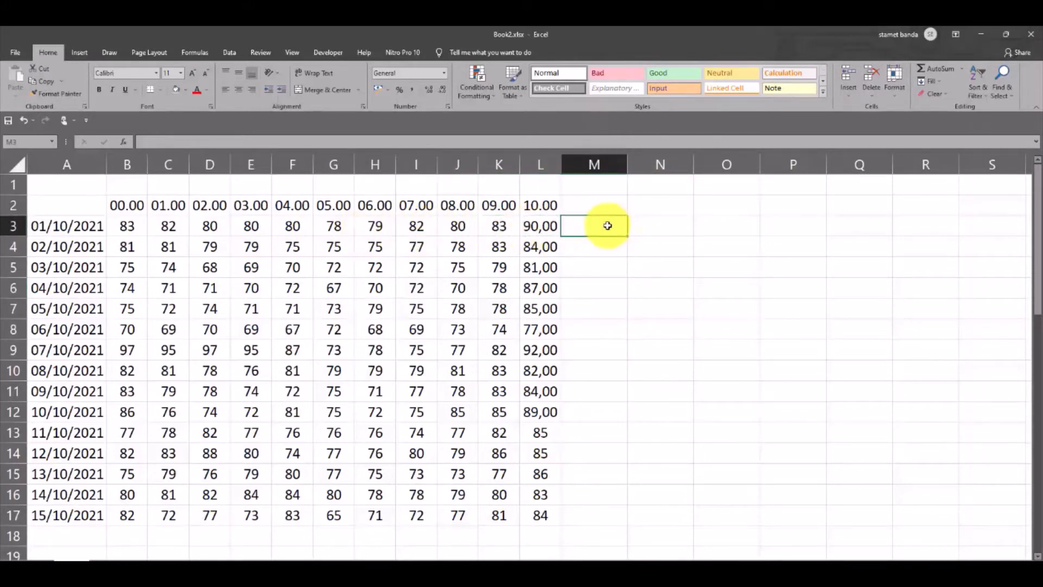
{"action": "type", "text": "=SUM("}
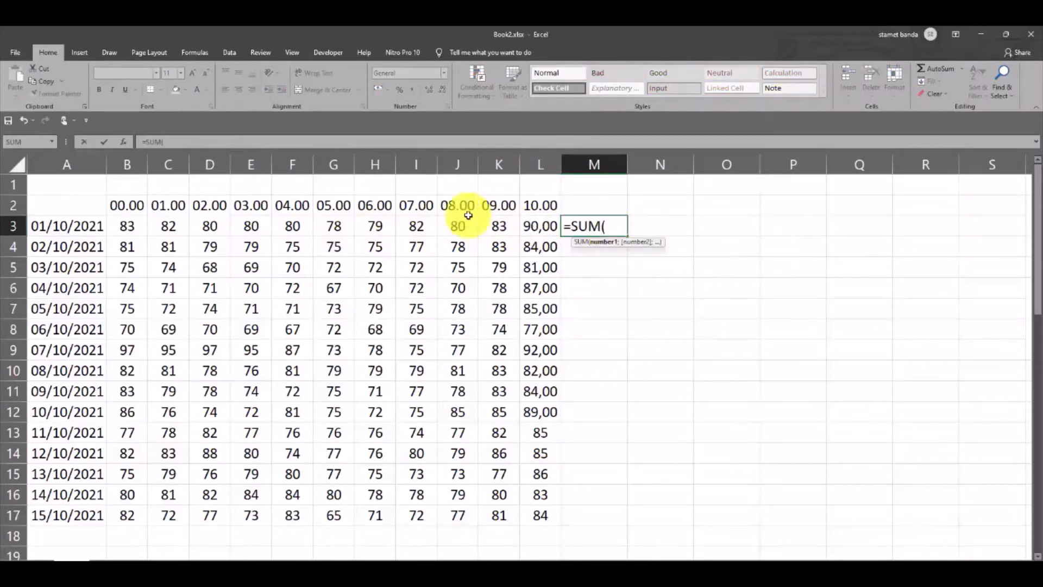
{"action": "left_click", "coordinate": [423, 226]}
{"action": "key", "text": "shift+Right"}
{"action": "key", "text": "shift+Right"}
{"action": "key", "text": "shift+Right"}
{"action": "key", "text": "shift+Right"}
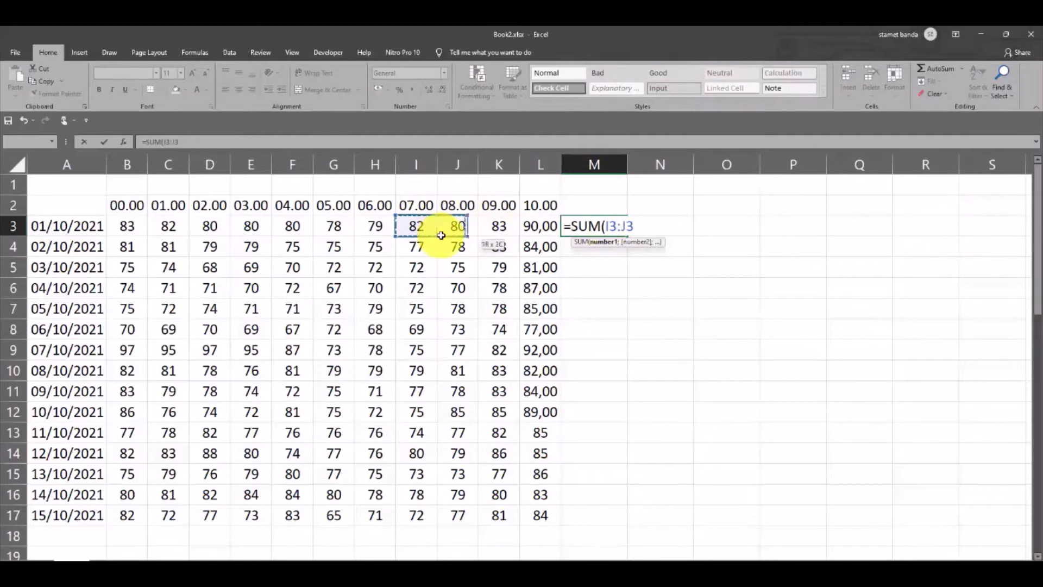
{"action": "key", "text": "shift+Left"}
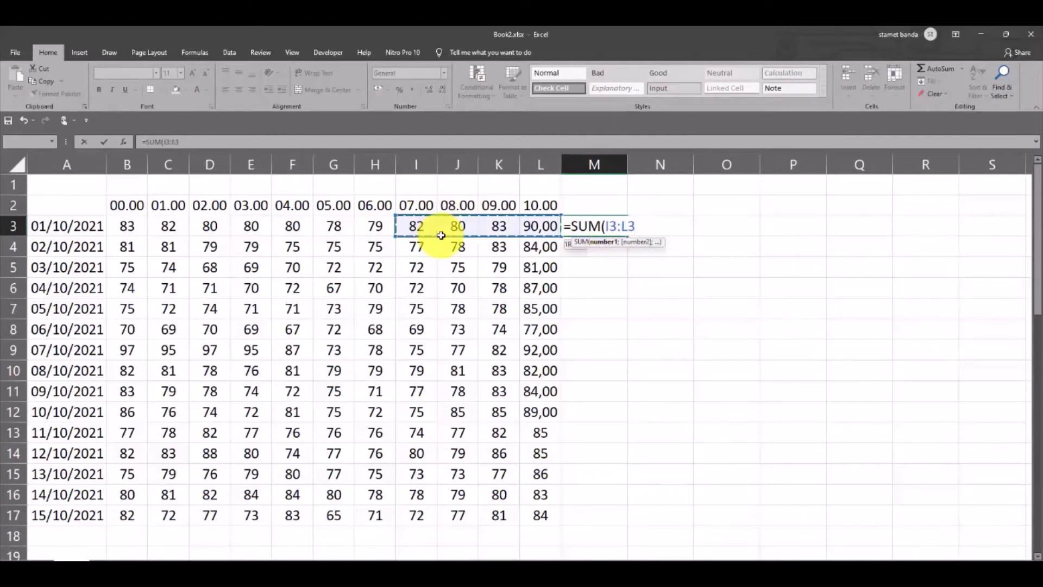
{"action": "type", "text": ")"}
{"action": "key", "text": "Return"}
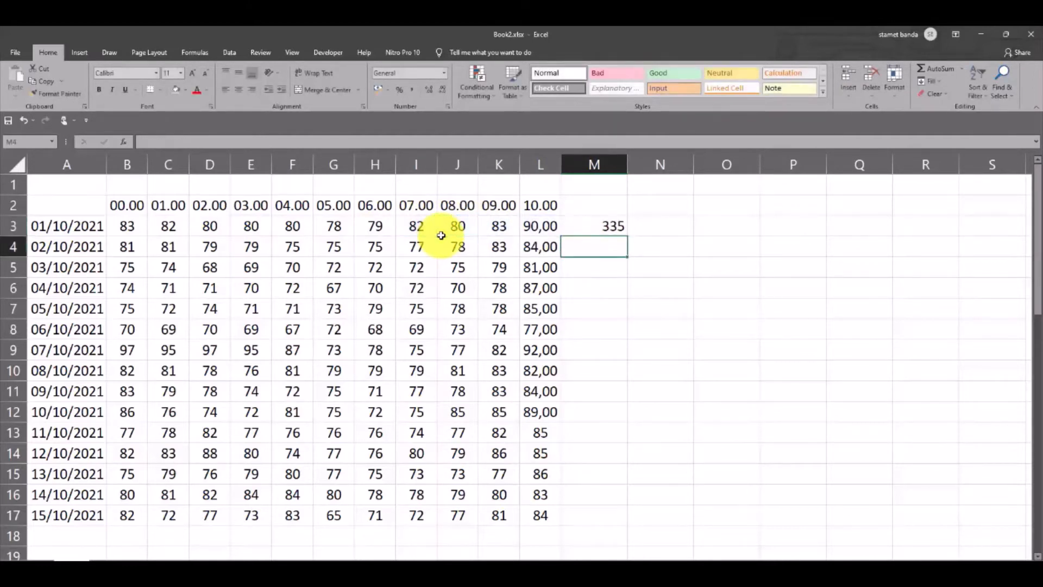
Copy the SUM formula from cell M3 and paste it into the adjacent cell N3
{"action": "left_click", "coordinate": [603, 234]}
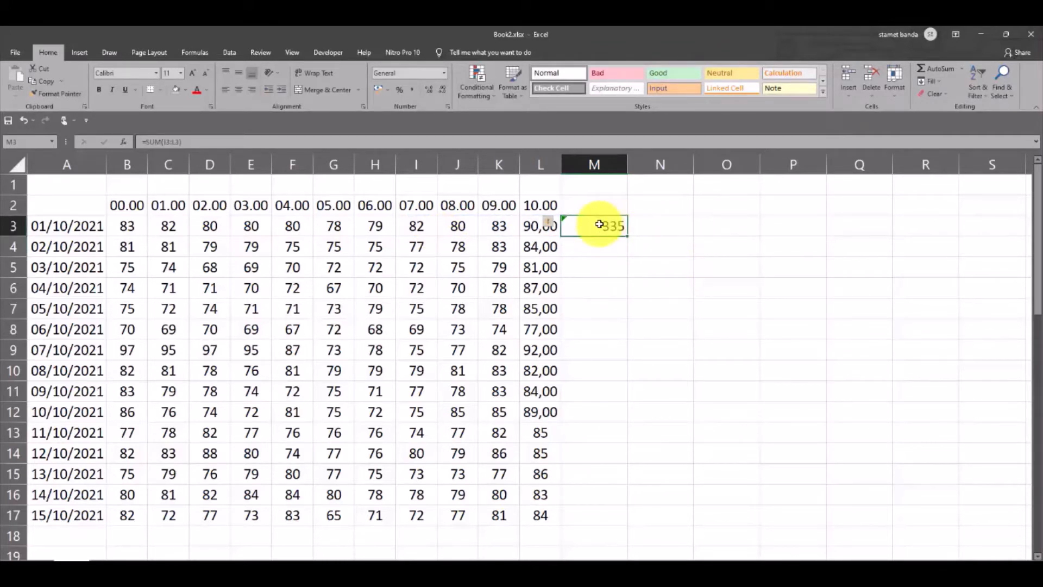
{"action": "key", "text": "ctrl+c"}
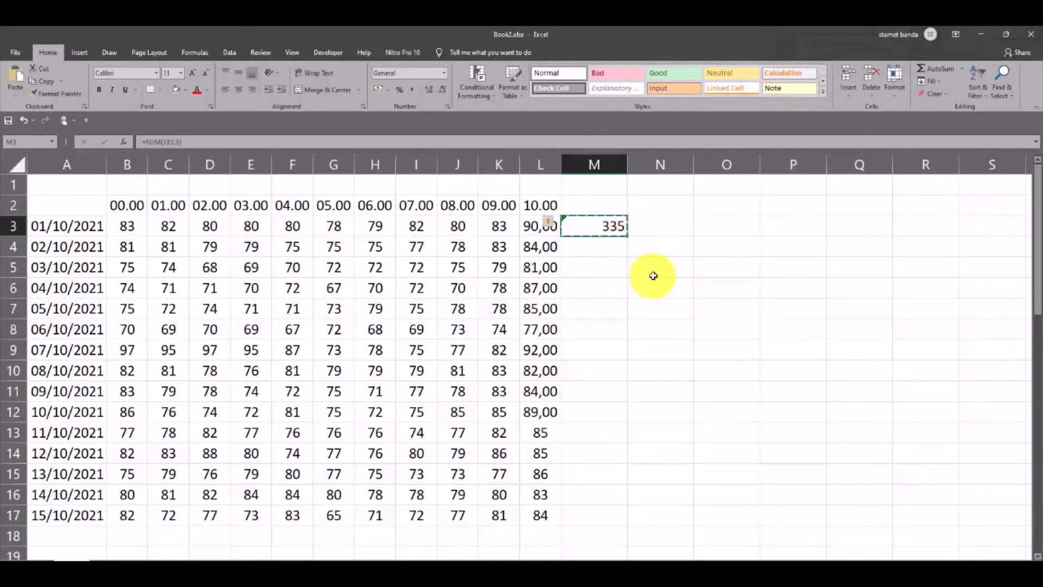
{"action": "left_click", "coordinate": [723, 226]}
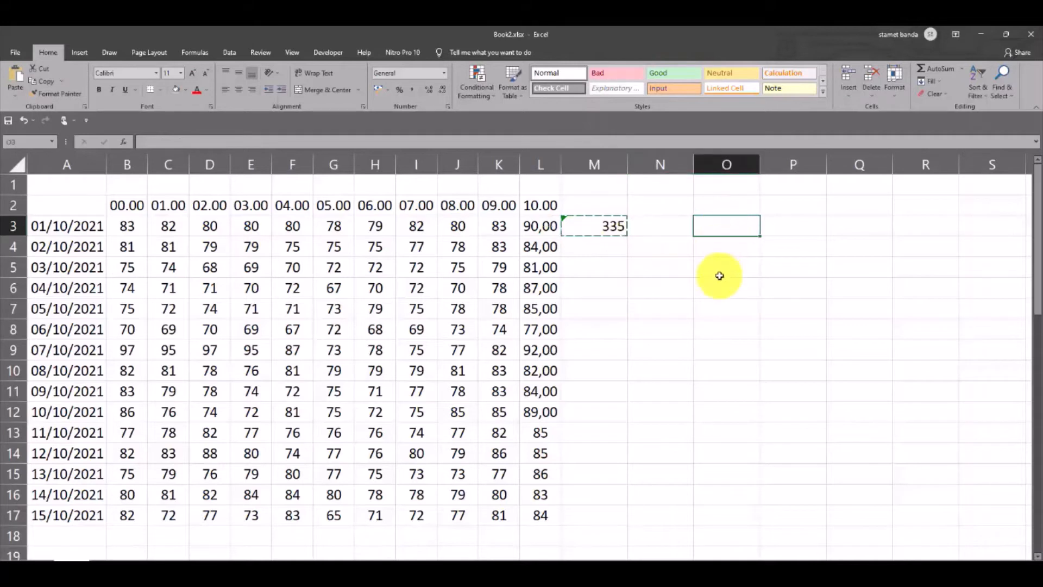
{"action": "left_click", "coordinate": [669, 226]}
{"action": "key", "text": "ctrl+v"}
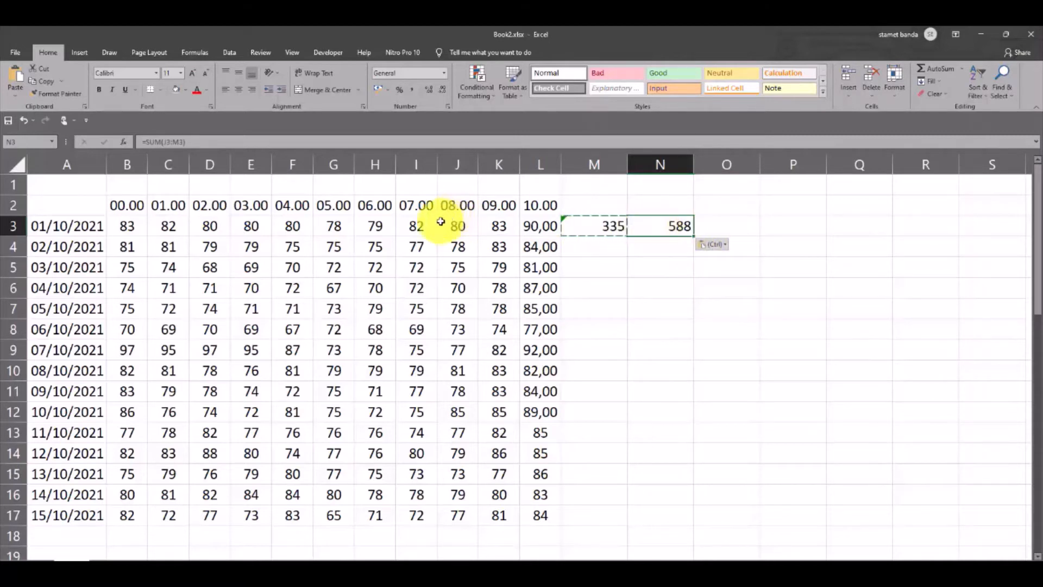
Select the summed cells I3:L3 for reference, and clear the pasted formula from cell N3
{"action": "left_click_drag", "start_coordinate": [416, 226], "coordinate": [533, 226]}
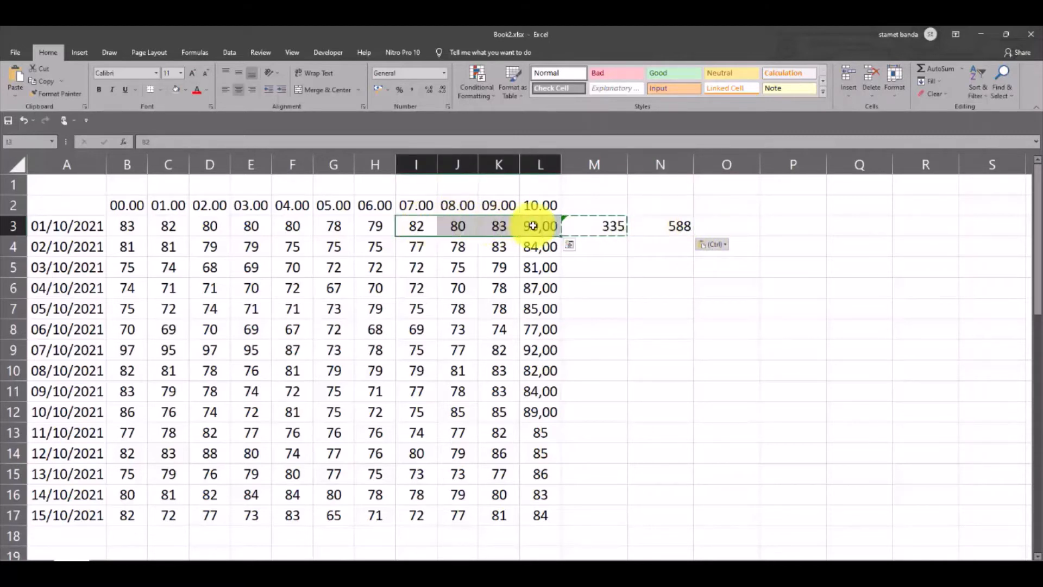
{"action": "left_click", "coordinate": [675, 225]}
{"action": "key", "text": "Delete"}
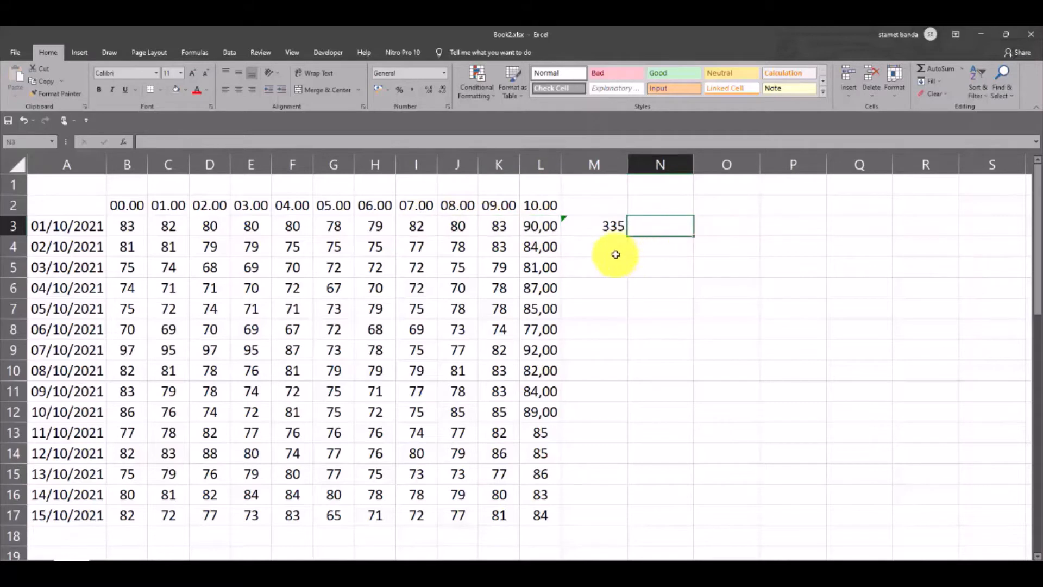
{"action": "left_click", "coordinate": [596, 227]}
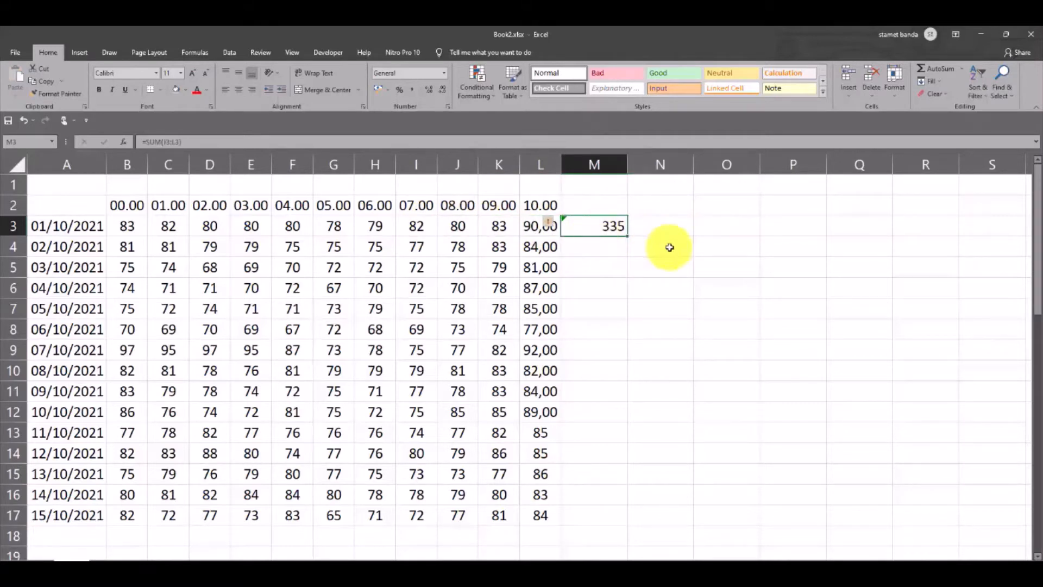
{"action": "left_click", "coordinate": [675, 227]}
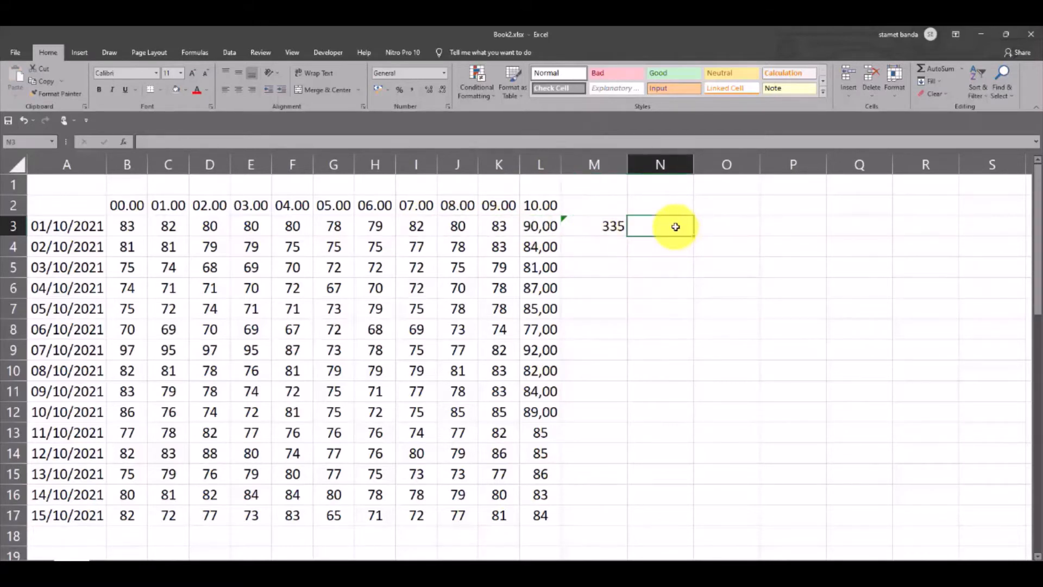
{"action": "left_click", "coordinate": [598, 228]}
{"action": "left_click", "coordinate": [648, 225]}
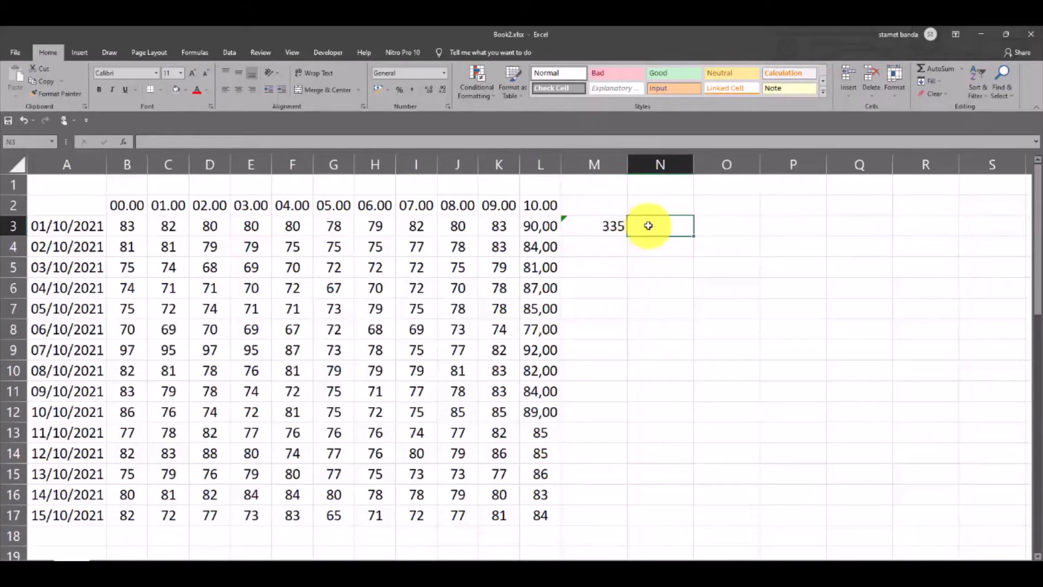
{"action": "left_click", "coordinate": [579, 222]}
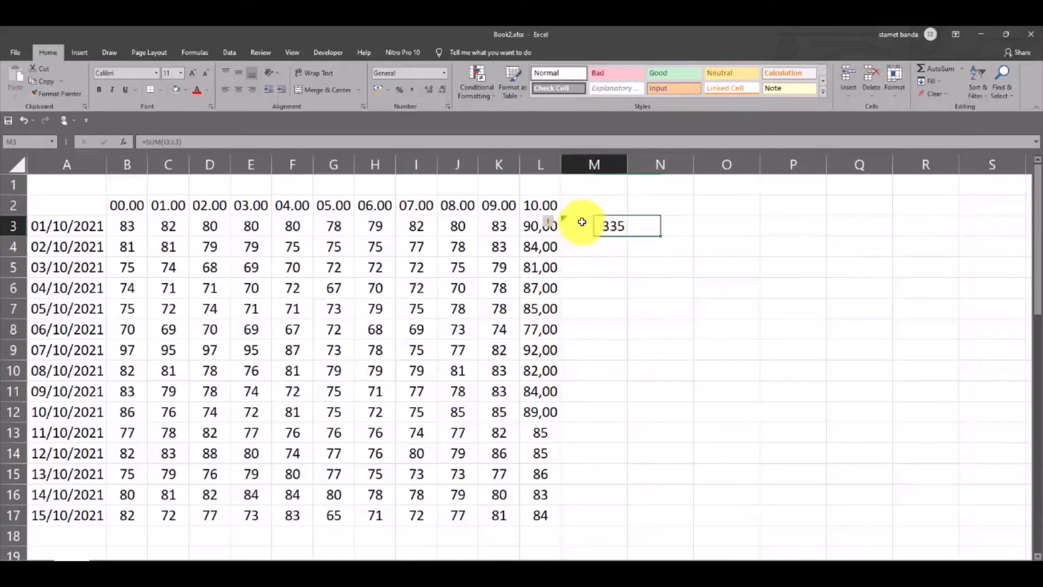
{"action": "key", "text": "ctrl+c"}
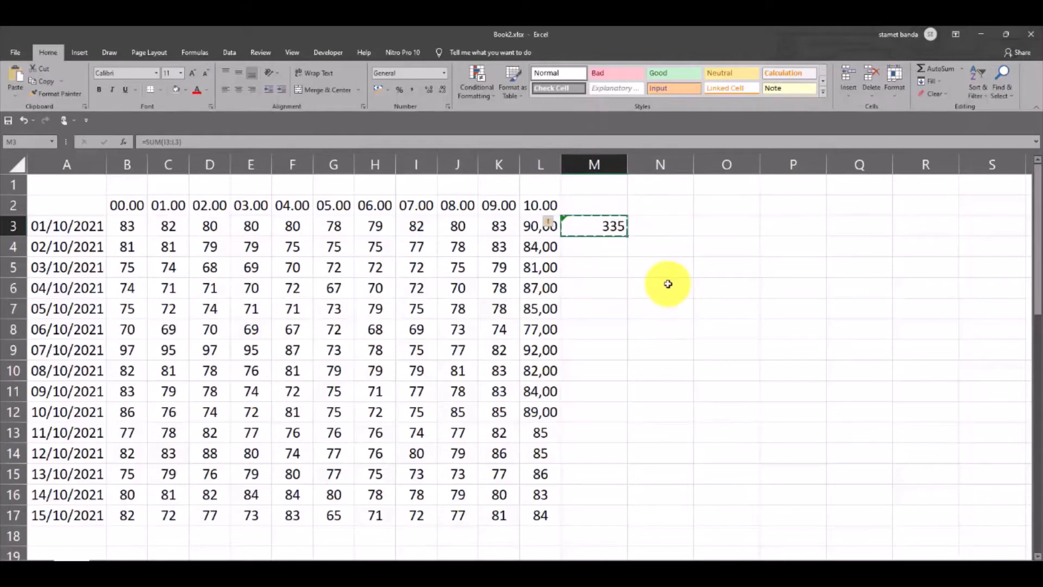
{"action": "left_click", "coordinate": [672, 227]}
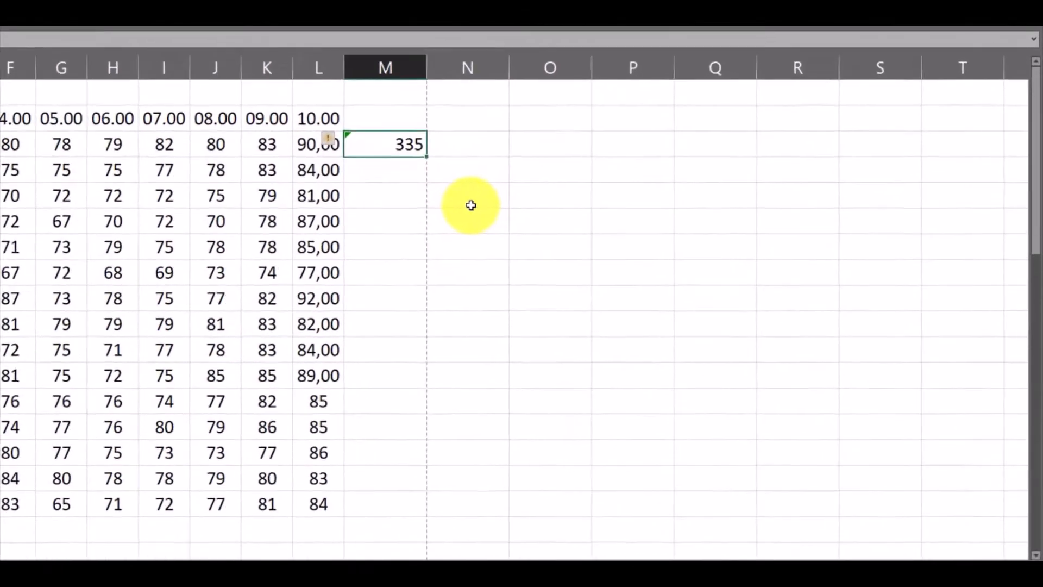
Copy the row 3 total in M3 again and paste it into N3
{"action": "key", "text": "ctrl+c"}
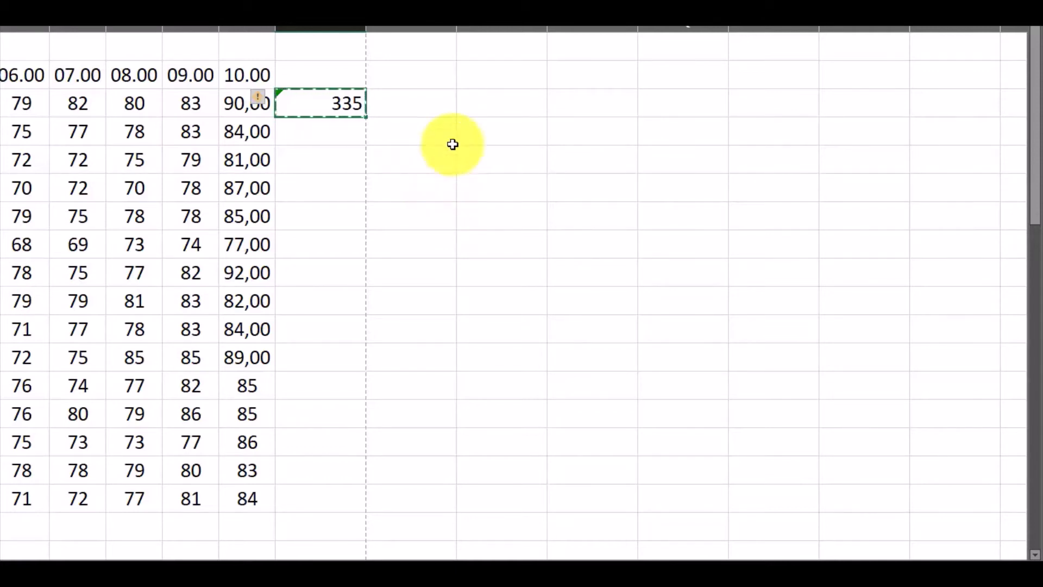
{"action": "left_click", "coordinate": [430, 103]}
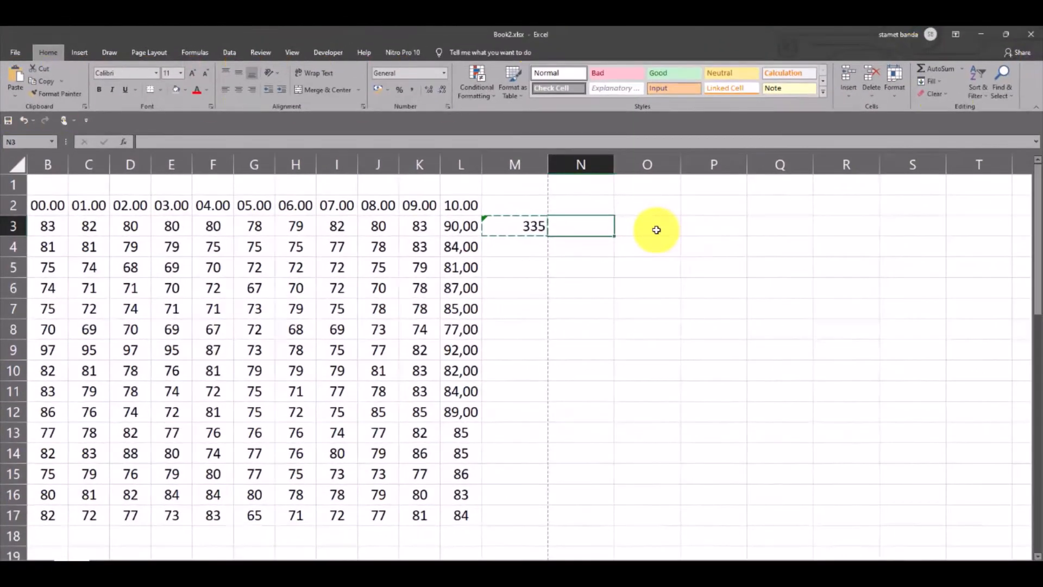
{"action": "key", "text": "ctrl+v"}
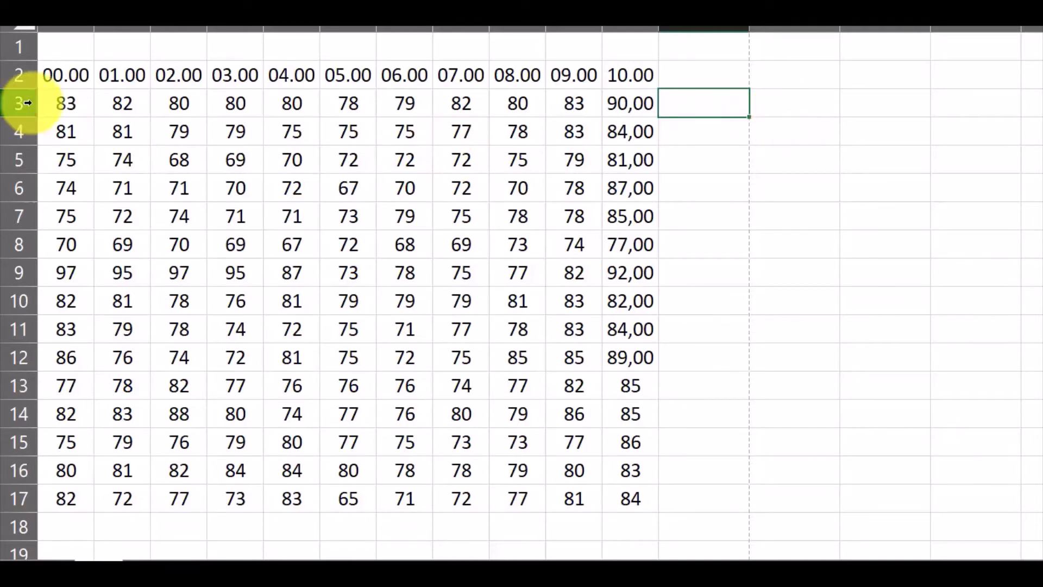
Select the block of dates and 00.00 readings in A3:B16, starting from cell B3
{"action": "left_click", "coordinate": [58, 103]}
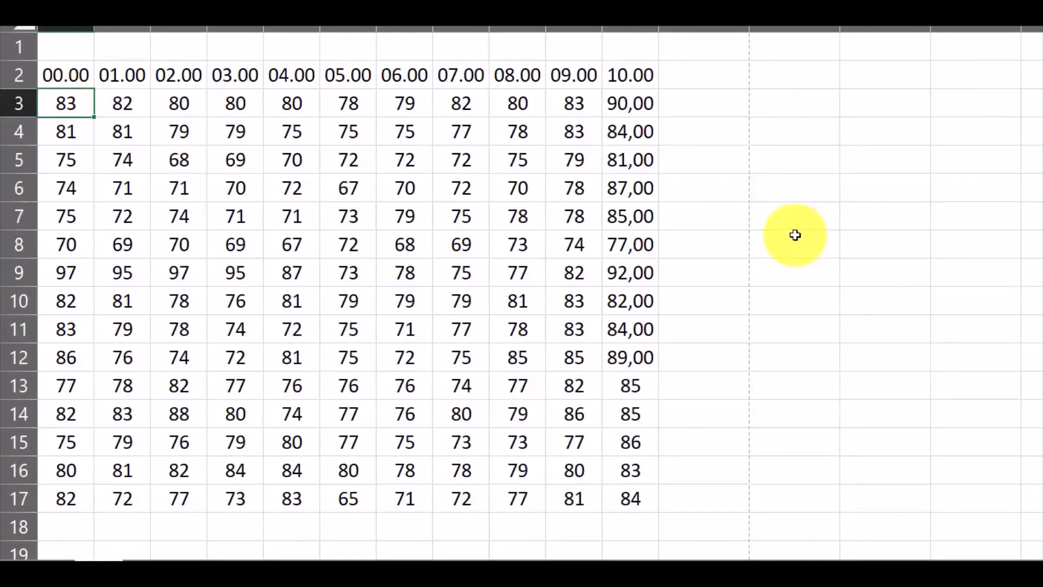
{"action": "left_click_drag", "start_coordinate": [70, 102], "coordinate": [21, 467]}
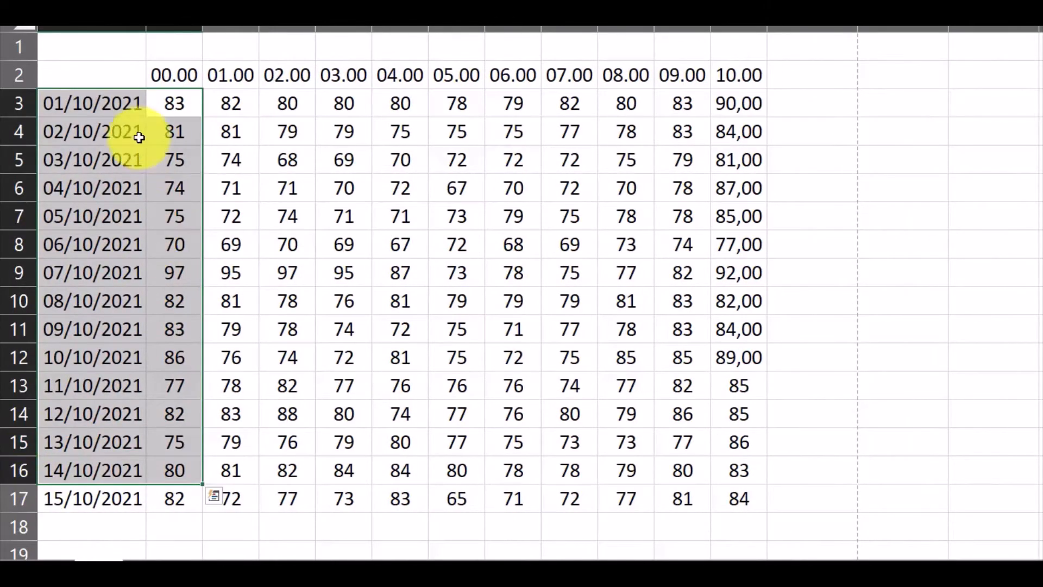
Select the 00.00 readings in column B from cell B3, the entire column B, and the range B2:B17
{"action": "left_click", "coordinate": [226, 110]}
{"action": "left_click_drag", "start_coordinate": [177, 105], "coordinate": [177, 522]}
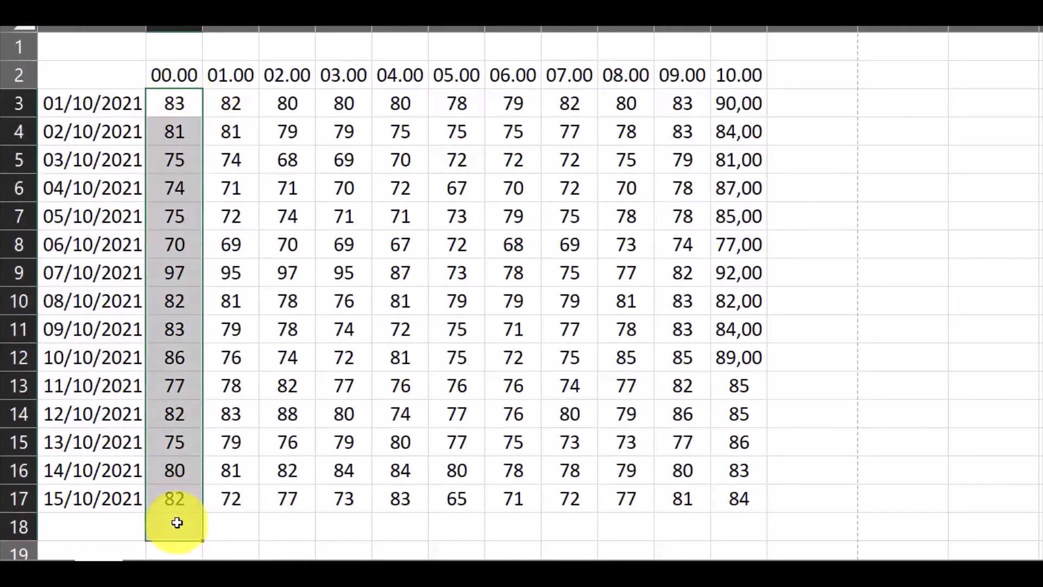
{"action": "left_click", "coordinate": [176, 105]}
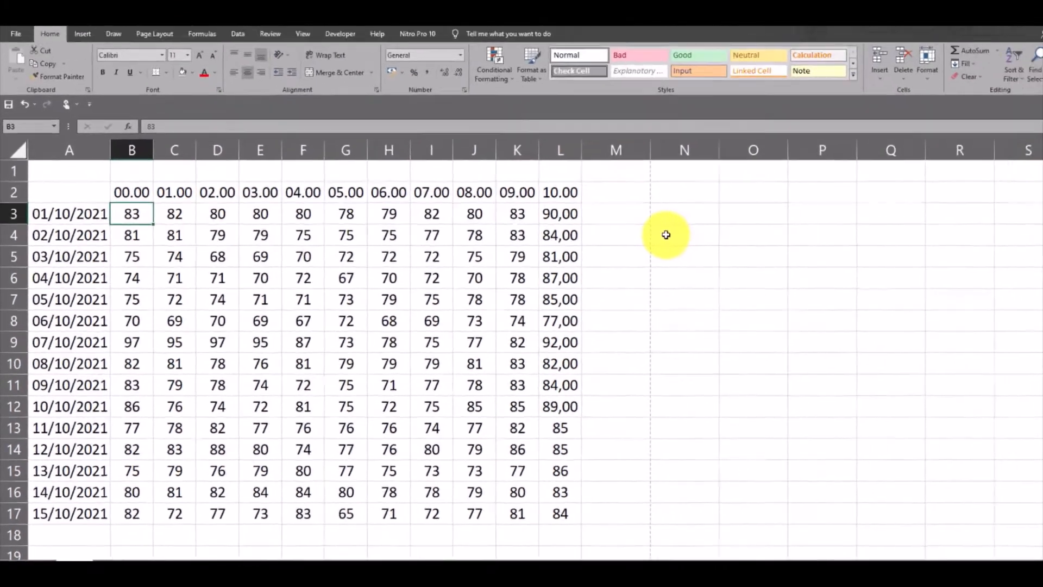
{"action": "key", "text": "ctrl+space"}
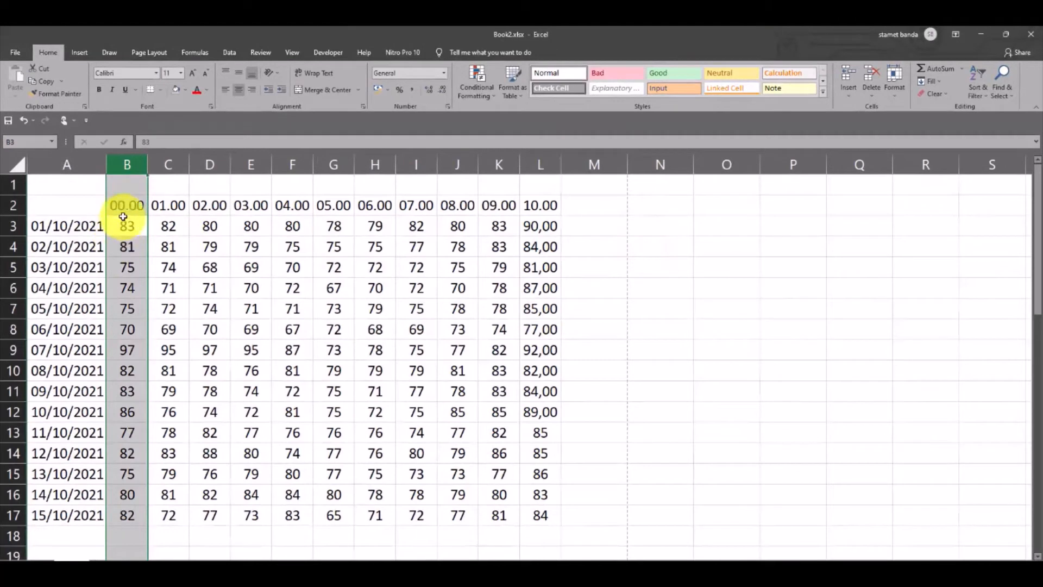
{"action": "left_click_drag", "start_coordinate": [128, 204], "coordinate": [124, 513]}
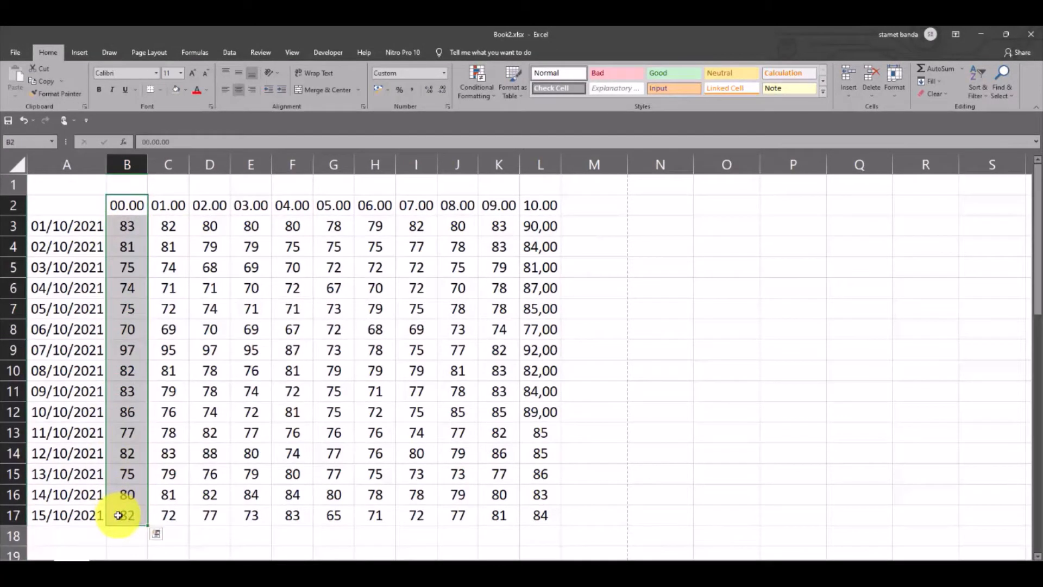
Select the row 3 readings B3:L3, then select the entire row 3 from cell B3
{"action": "left_click", "coordinate": [124, 227]}
{"action": "left_click_drag", "start_coordinate": [124, 227], "coordinate": [560, 228]}
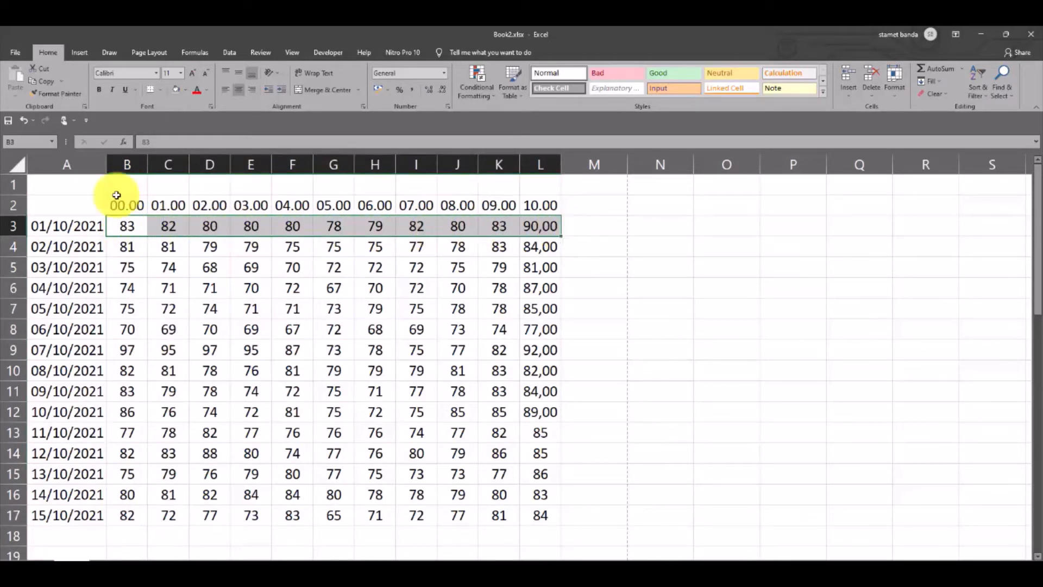
{"action": "left_click", "coordinate": [127, 226]}
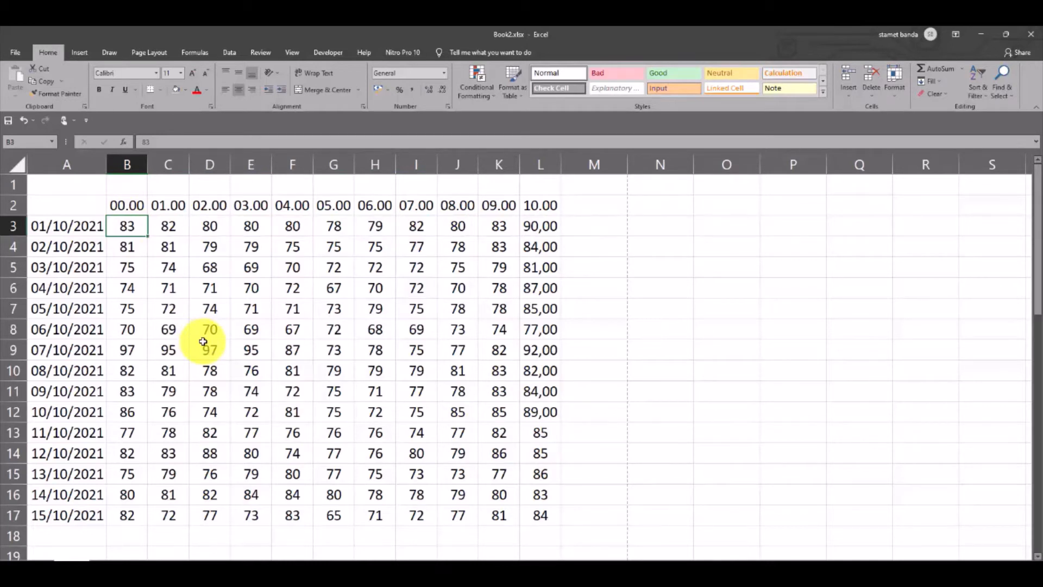
{"action": "key", "text": "shift+space"}
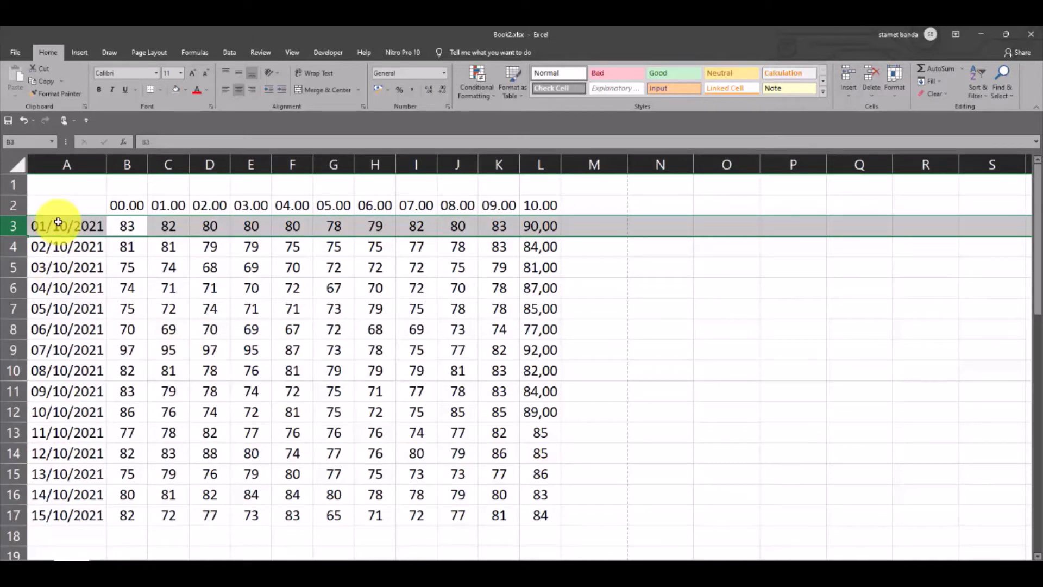
{"action": "left_click", "coordinate": [59, 223]}
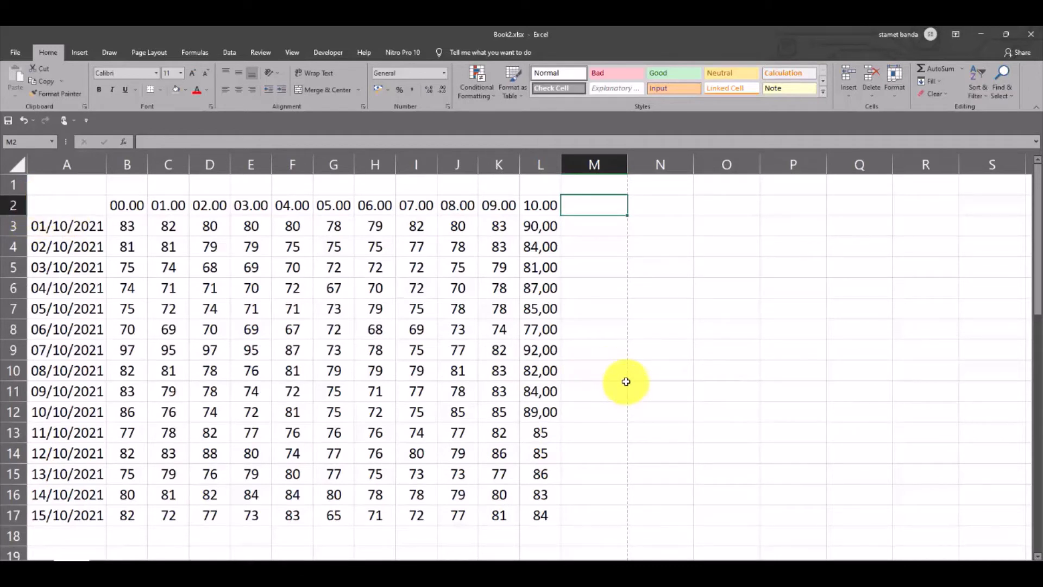
{"action": "left_click", "coordinate": [594, 224]}
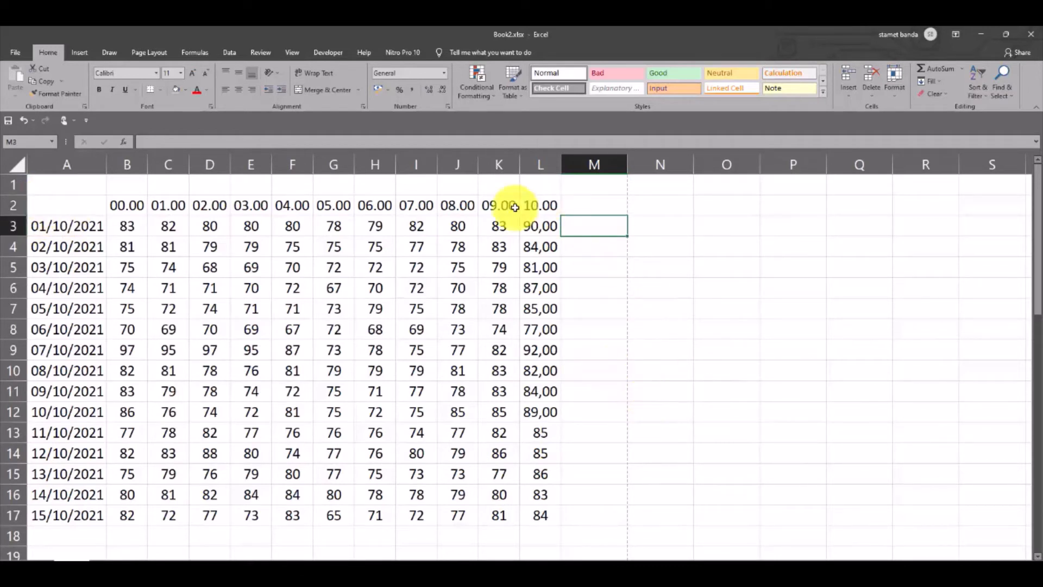
{"action": "left_click_drag", "start_coordinate": [167, 225], "coordinate": [543, 227]}
{"action": "left_click", "coordinate": [601, 229]}
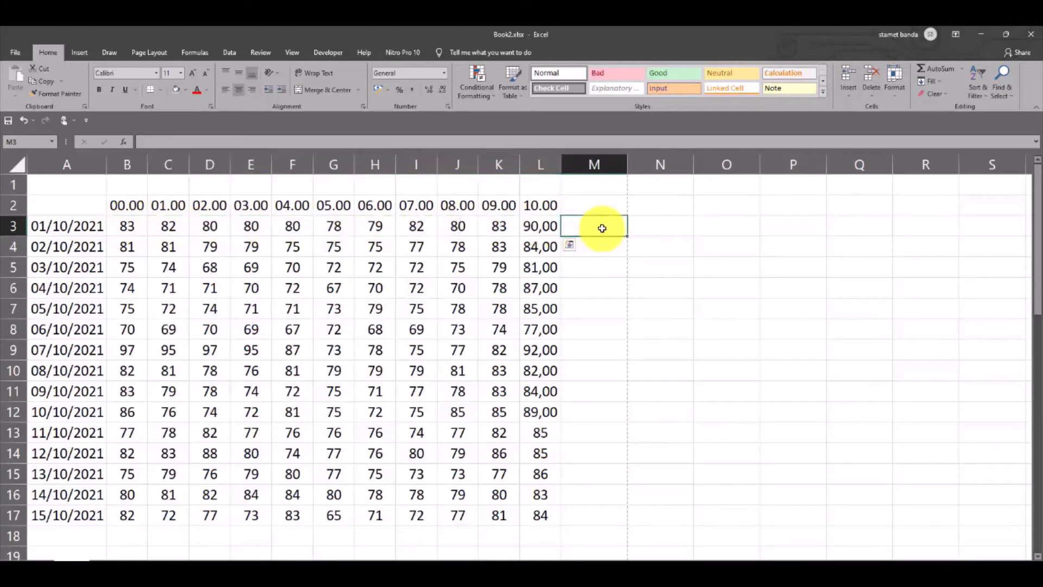
{"action": "left_click", "coordinate": [543, 534]}
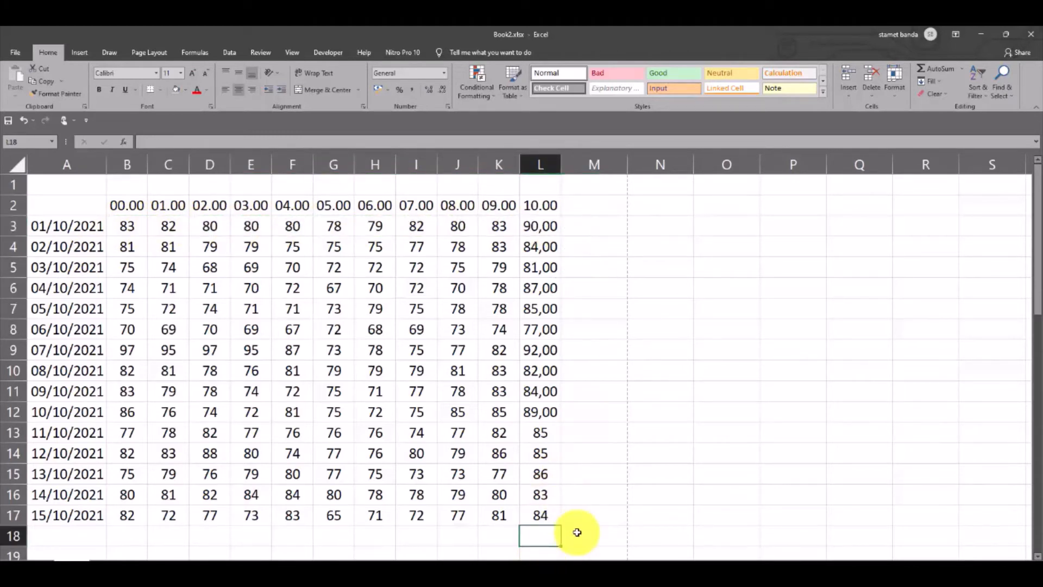
{"action": "left_click", "coordinate": [598, 223]}
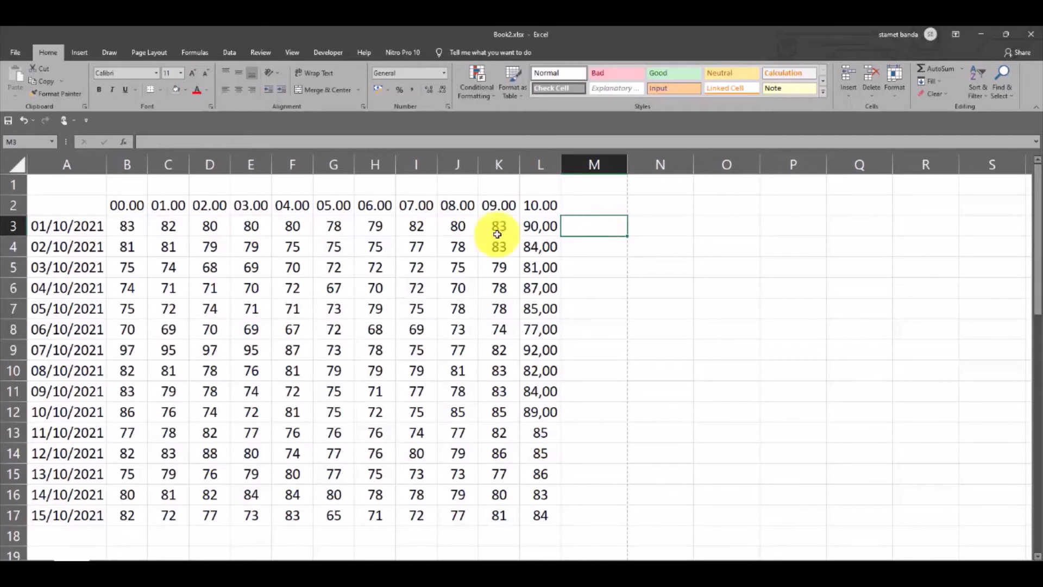
{"action": "left_click", "coordinate": [129, 225]}
{"action": "left_click_drag", "start_coordinate": [158, 226], "coordinate": [550, 228]}
Insert an AutoSum total of the row 3 readings B3:L3 in cell M3
{"action": "left_click", "coordinate": [600, 225]}
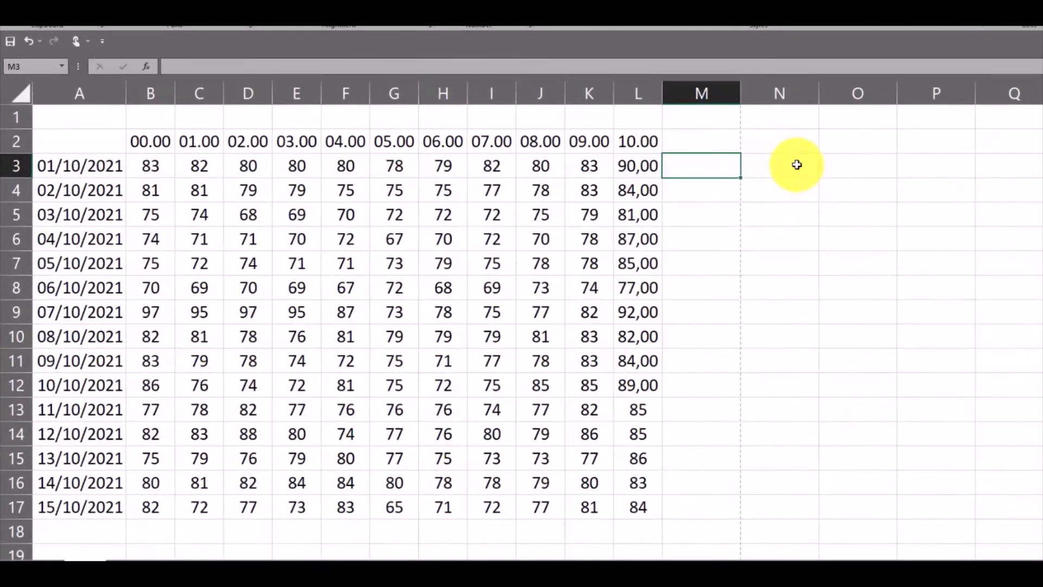
{"action": "key", "text": "alt+equal"}
{"action": "key", "text": "Return"}
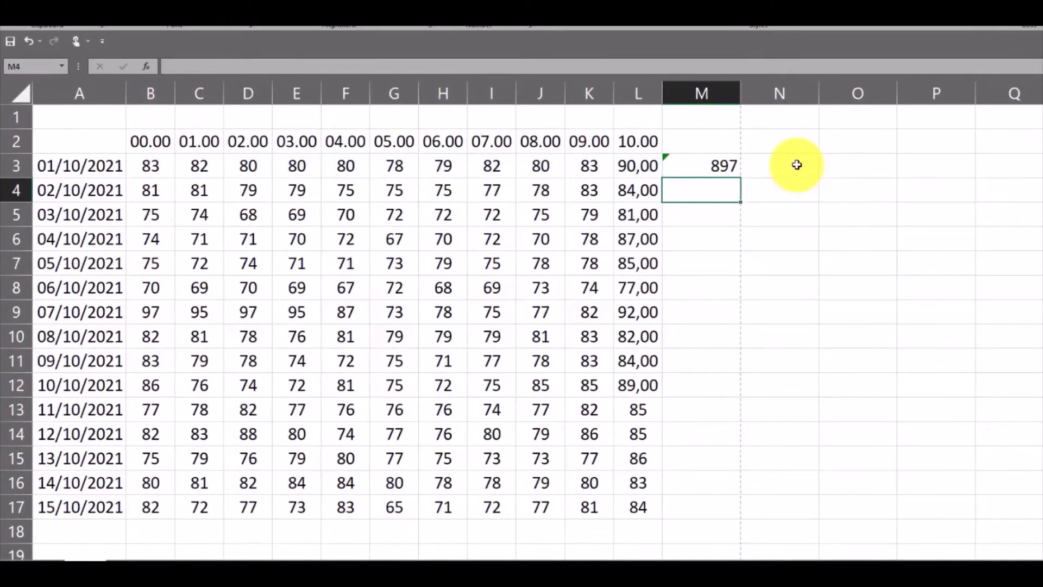
Inspect the SUM formula in cell M3 and its highlighted source range, then clear the cell
{"action": "left_click", "coordinate": [722, 164]}
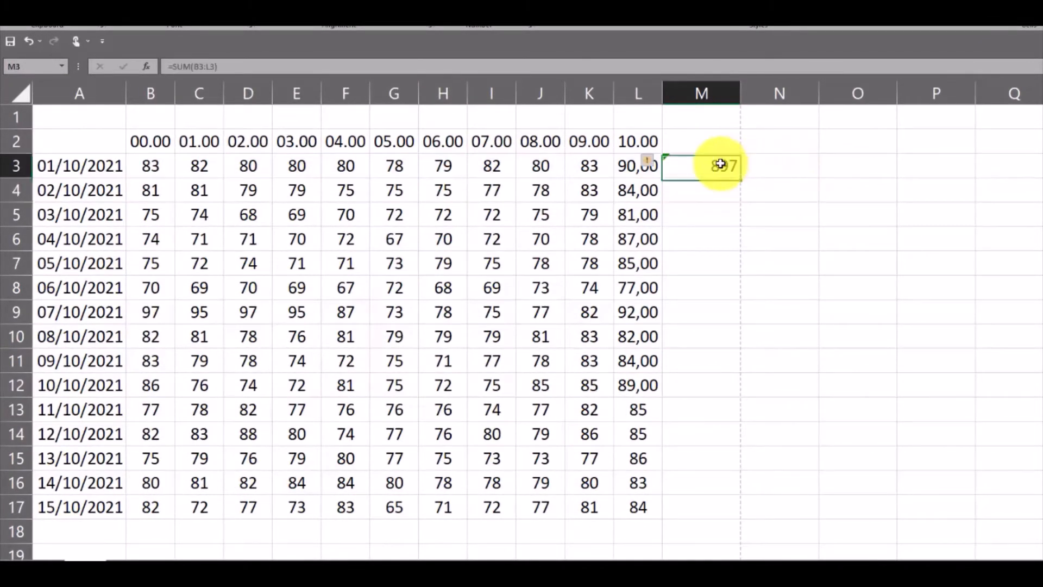
{"action": "left_click", "coordinate": [254, 66]}
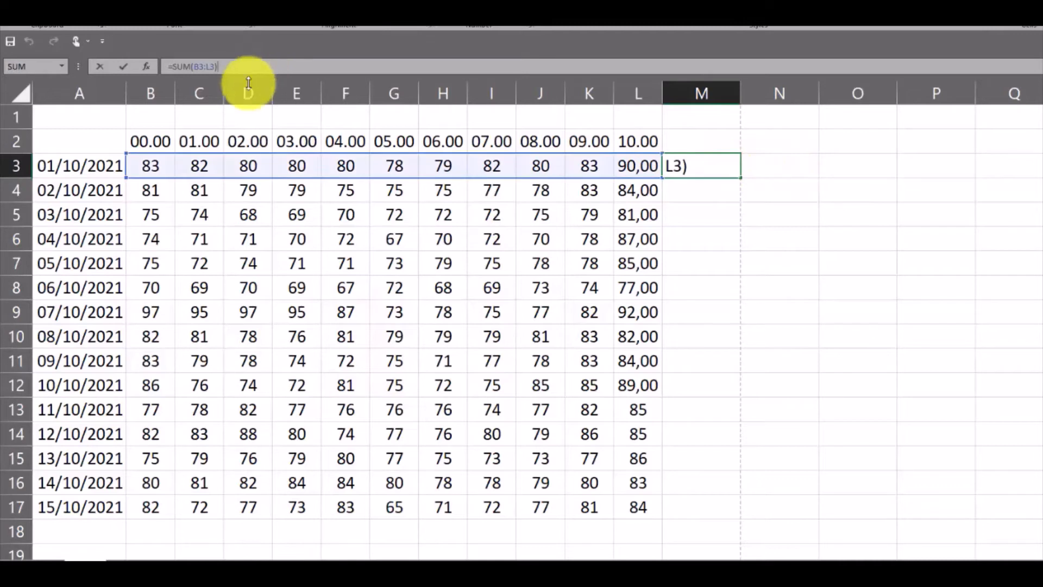
{"action": "key", "text": "Return"}
{"action": "left_click", "coordinate": [706, 161]}
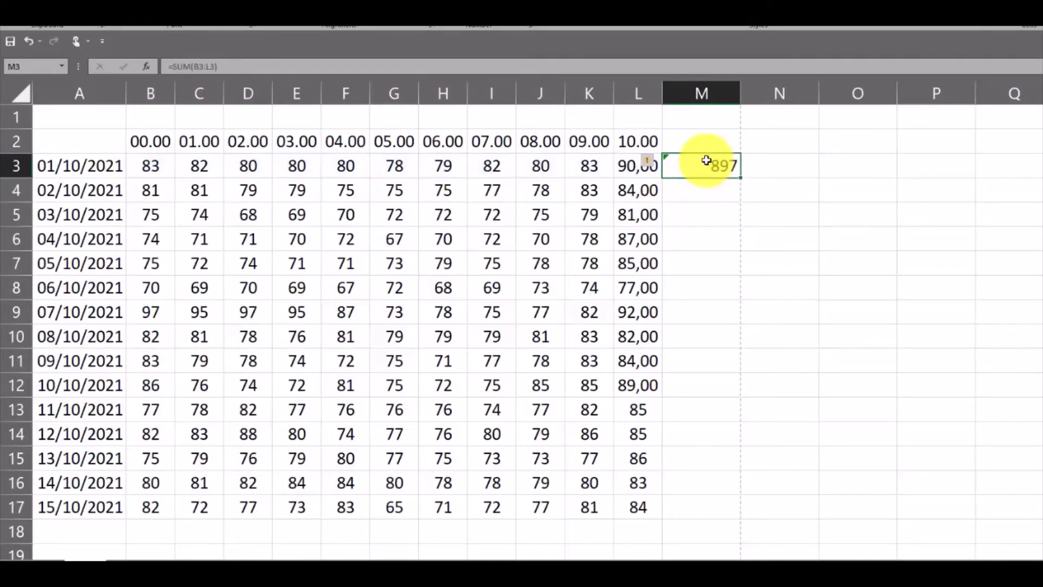
{"action": "key", "text": "Delete"}
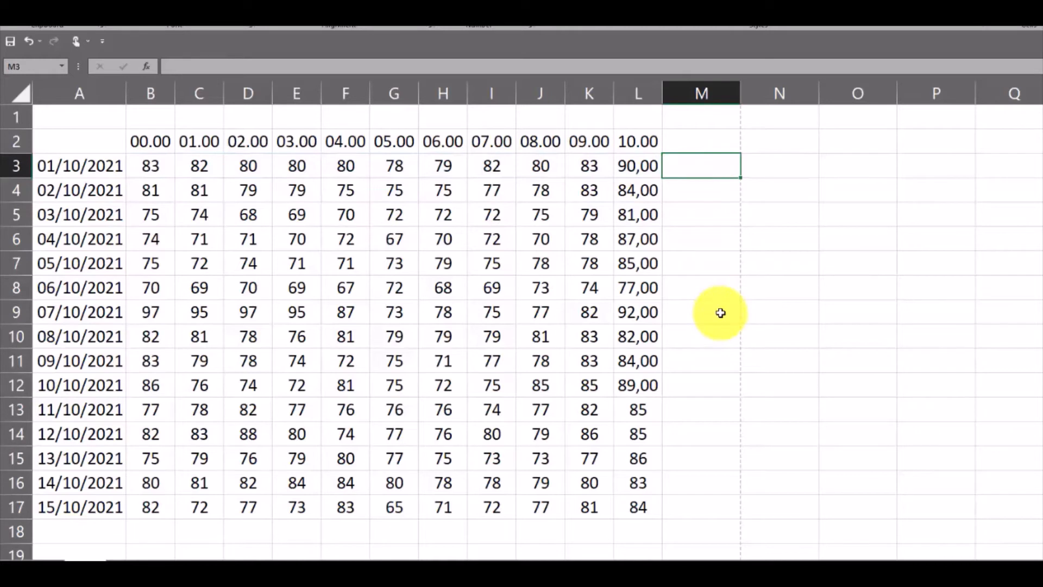
Insert an AutoSum total of the 10.00 readings in cell L18 and widen column L to fit it
{"action": "left_click", "coordinate": [637, 529]}
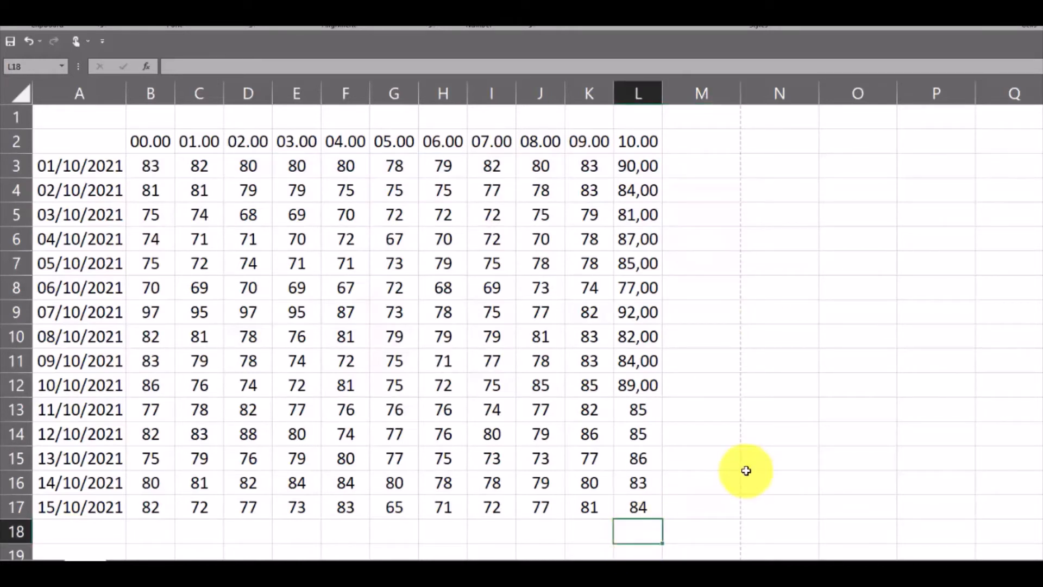
{"action": "key", "text": "alt+="}
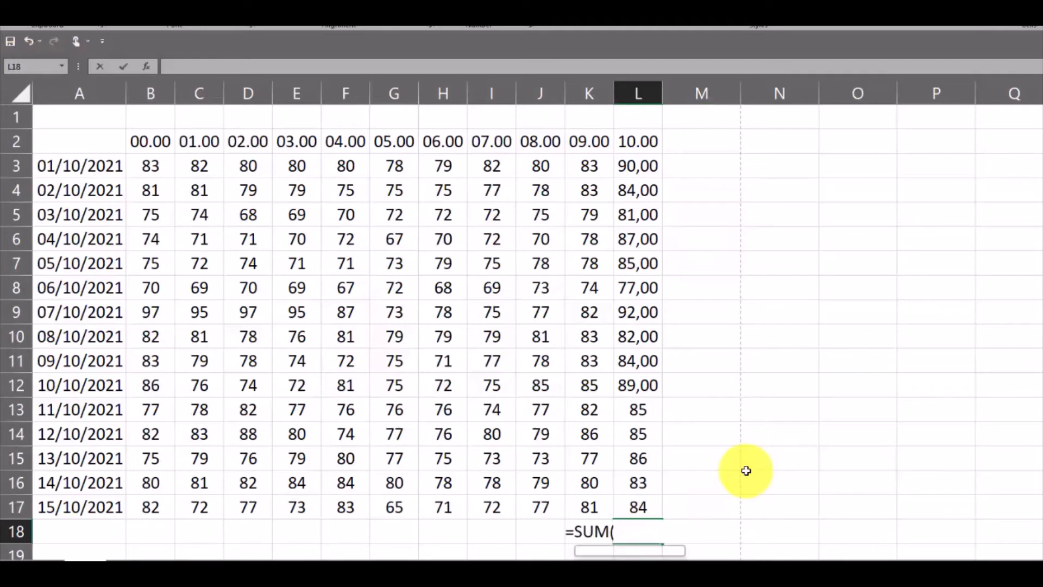
{"action": "key", "text": "Return"}
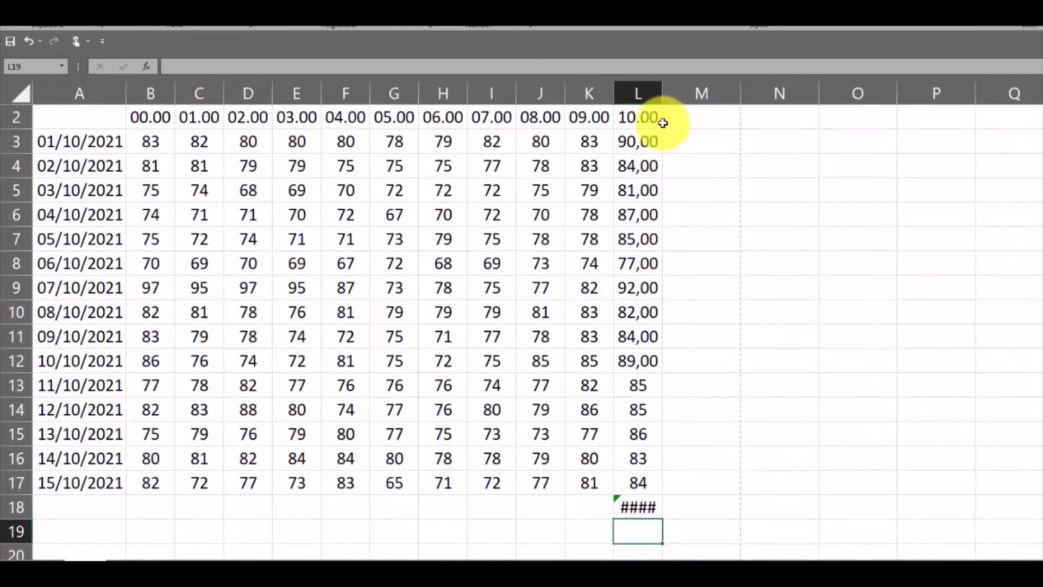
{"action": "left_click_drag", "start_coordinate": [663, 94], "coordinate": [678, 94]}
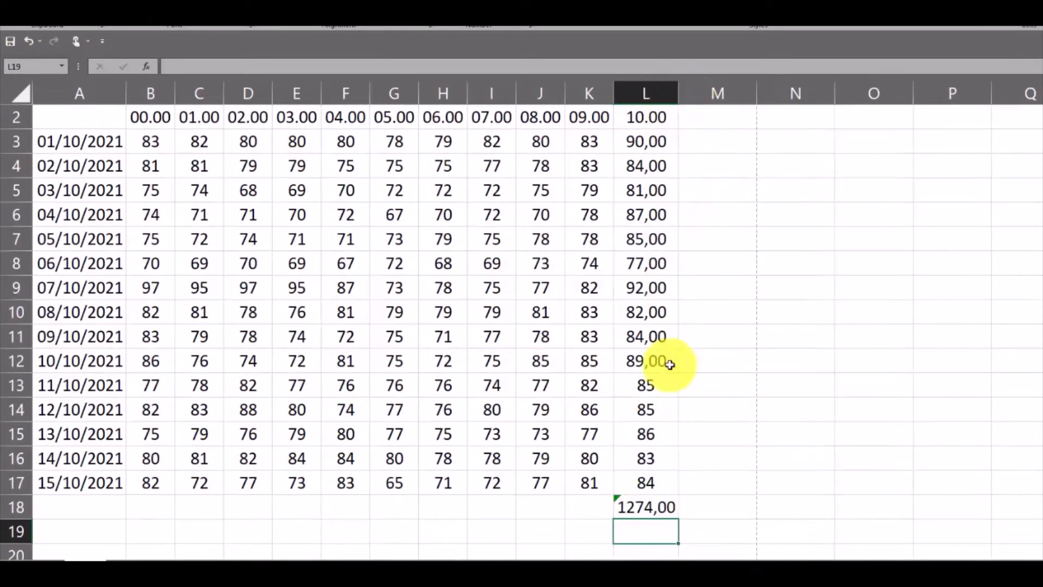
Check the SUM formula in cell L18 and clear the total from that cell
{"action": "left_click", "coordinate": [659, 507]}
{"action": "scroll", "coordinate": [661, 509], "scroll_direction": "up", "scroll_amount": 1}
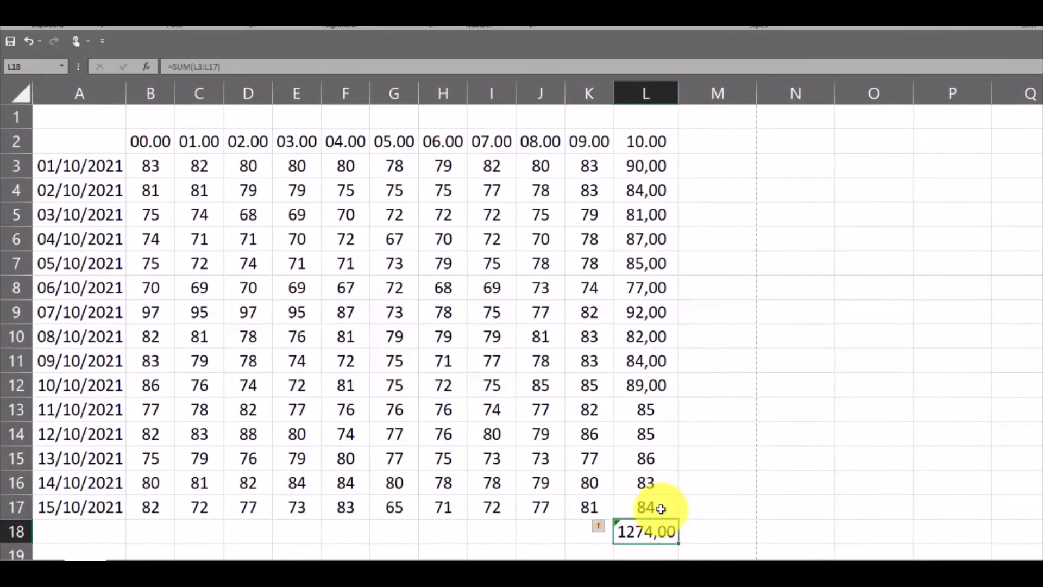
{"action": "key", "text": "Delete"}
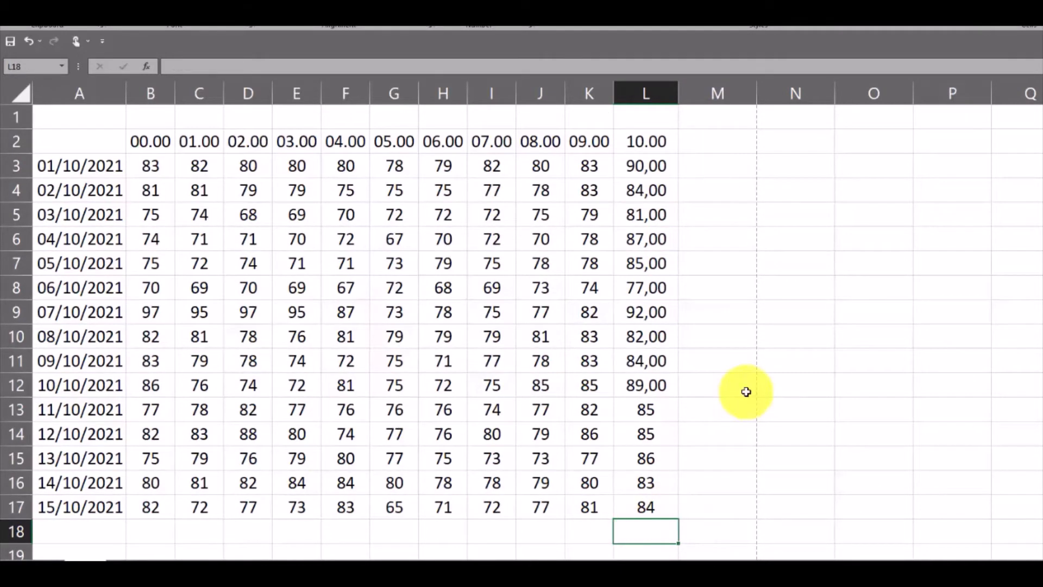
Enter DATA in cell M3 and fill it down through cell M16
{"action": "left_click", "coordinate": [709, 141]}
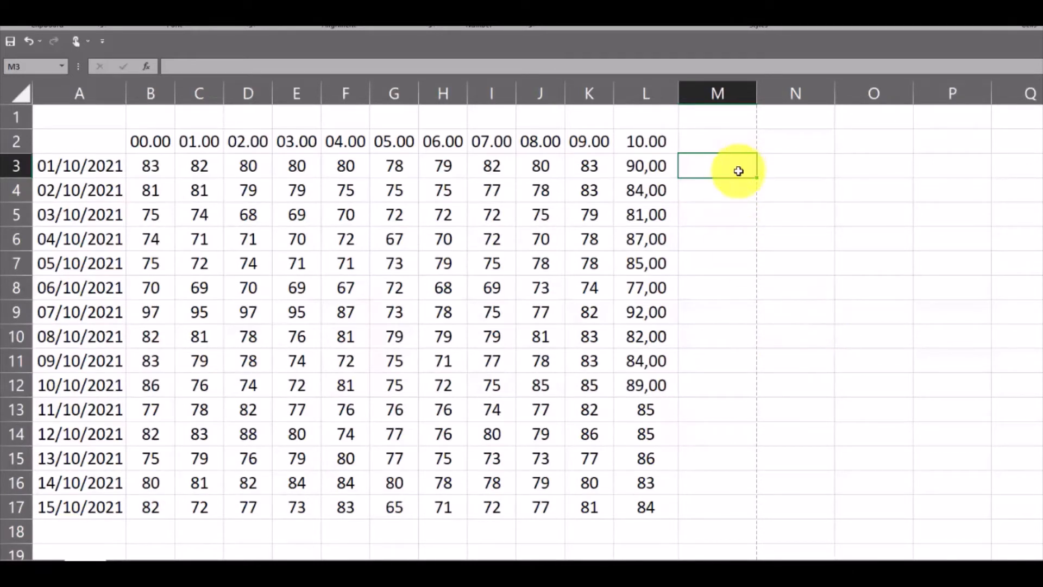
{"action": "type", "text": "DATA"}
{"action": "key", "text": "Return"}
{"action": "left_click", "coordinate": [738, 170]}
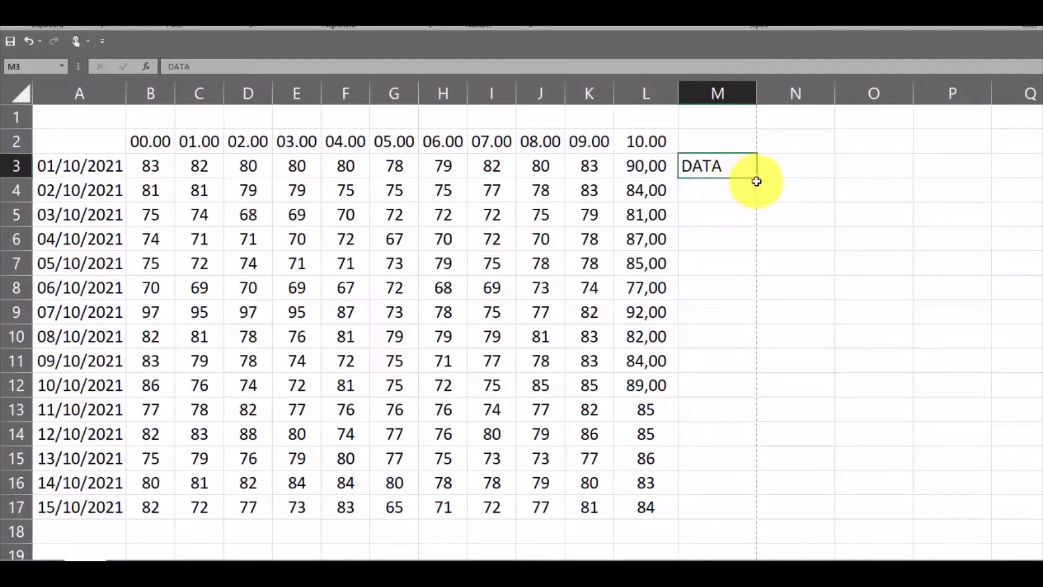
{"action": "left_click_drag", "start_coordinate": [756, 178], "coordinate": [742, 485]}
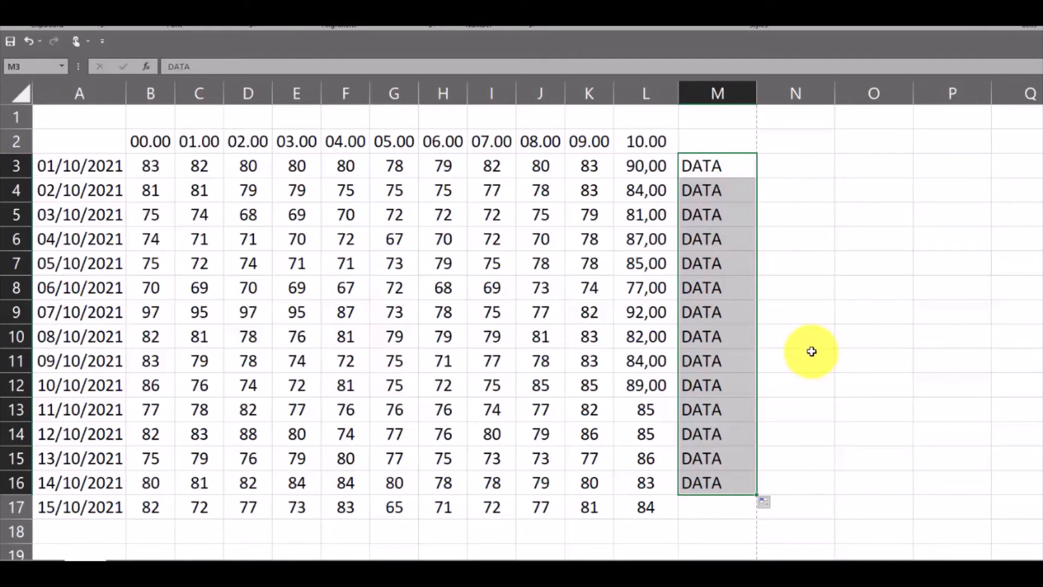
Clear the filled entries in column M and enter DATA into all cells of M3:M15 at once
{"action": "key", "text": "Delete"}
{"action": "left_click_drag", "start_coordinate": [732, 168], "coordinate": [735, 459]}
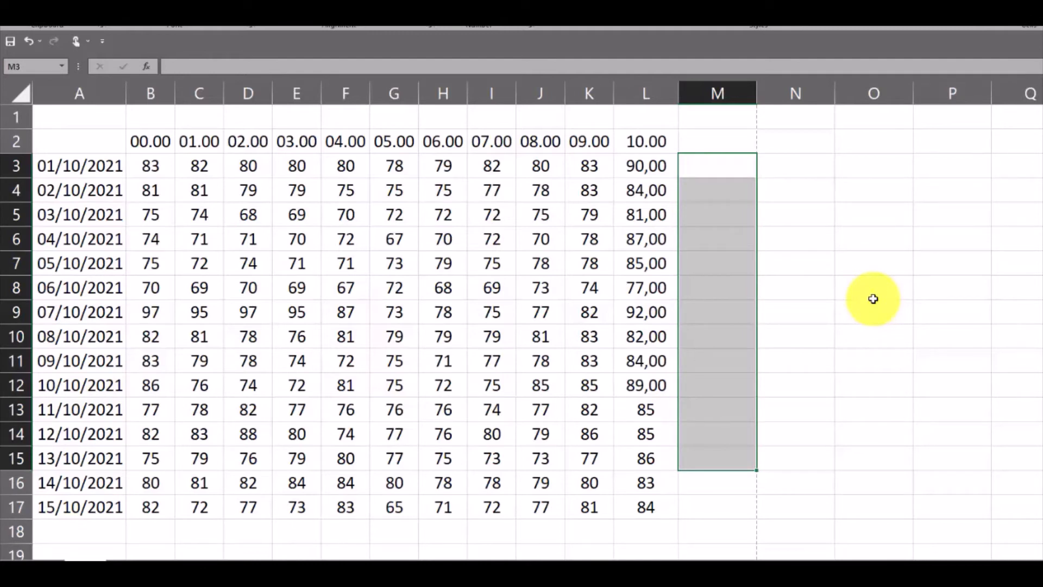
{"action": "type", "text": "DATA"}
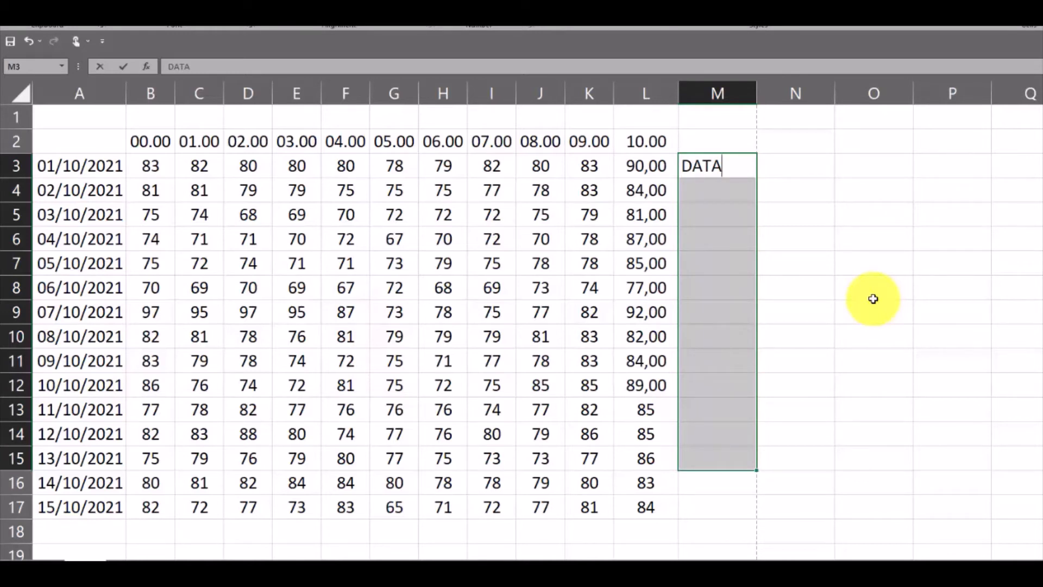
{"action": "key", "text": "ctrl+Return"}
{"action": "left_click", "coordinate": [873, 298]}
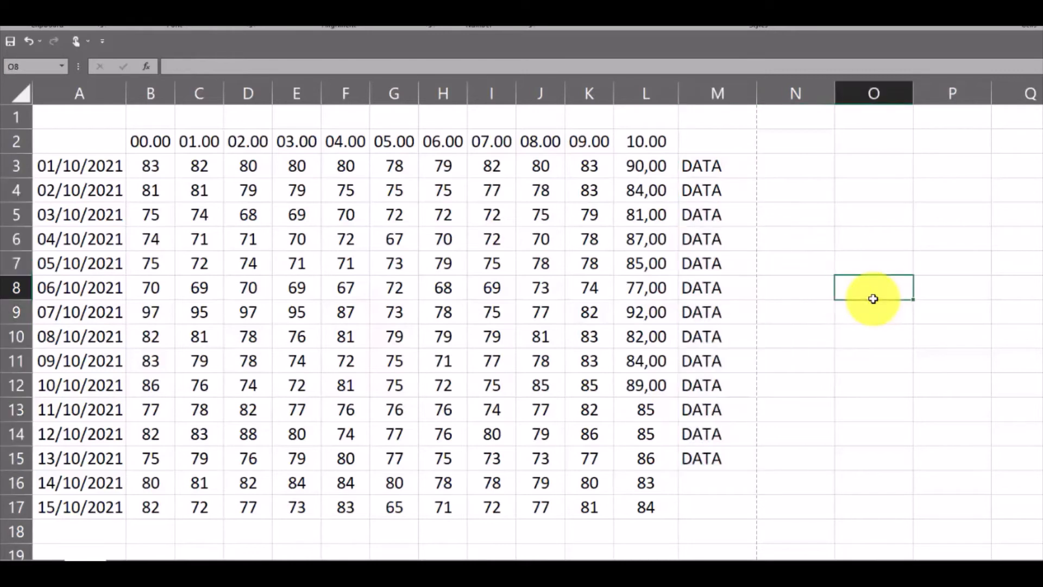
Clear the entries in M3:M15 and enter KATA into the whole range at once
{"action": "left_click_drag", "start_coordinate": [710, 171], "coordinate": [721, 458]}
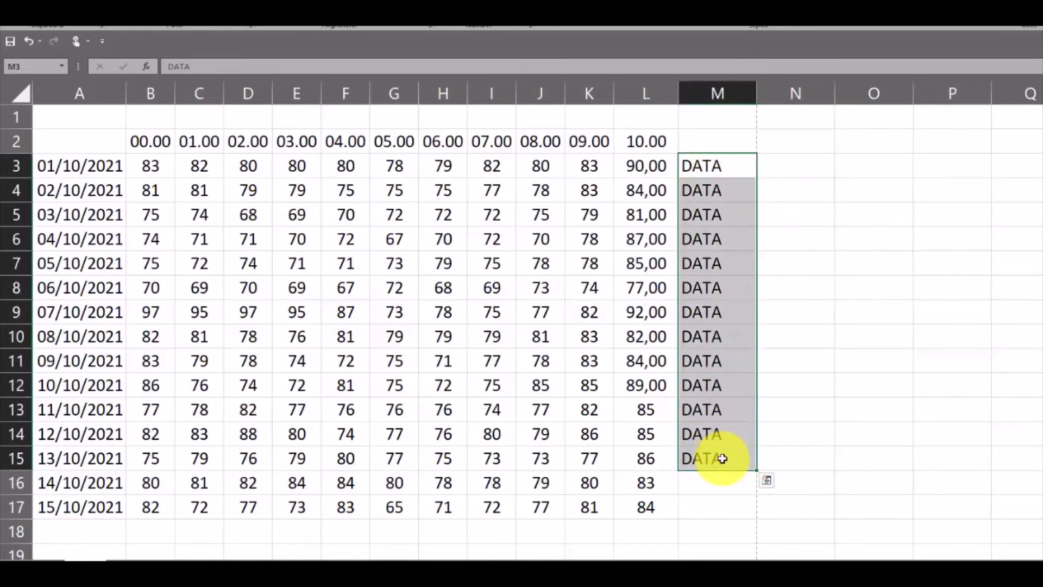
{"action": "key", "text": "Delete"}
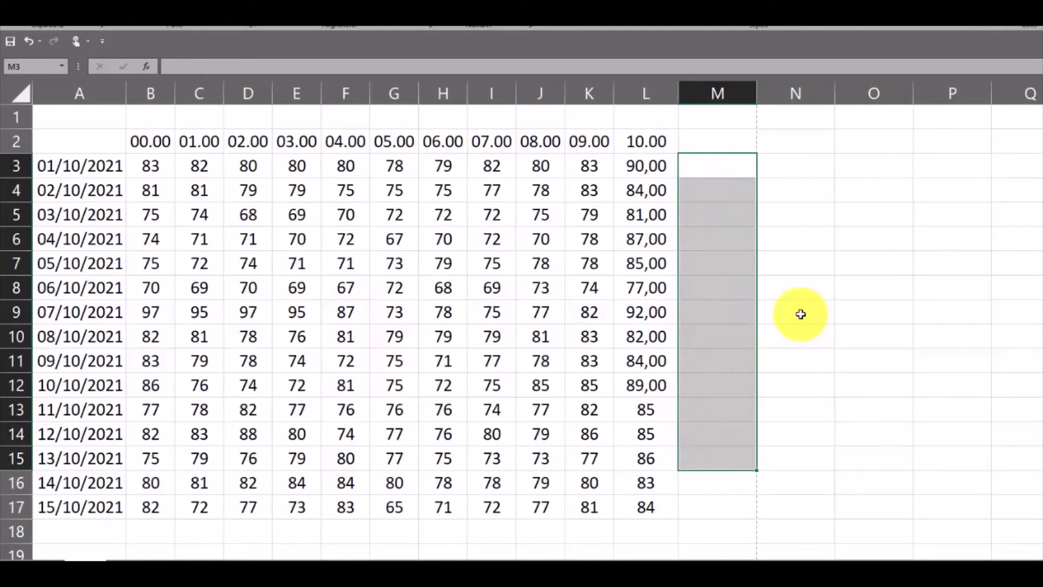
{"action": "type", "text": "KATA"}
{"action": "key", "text": "ctrl+Return"}
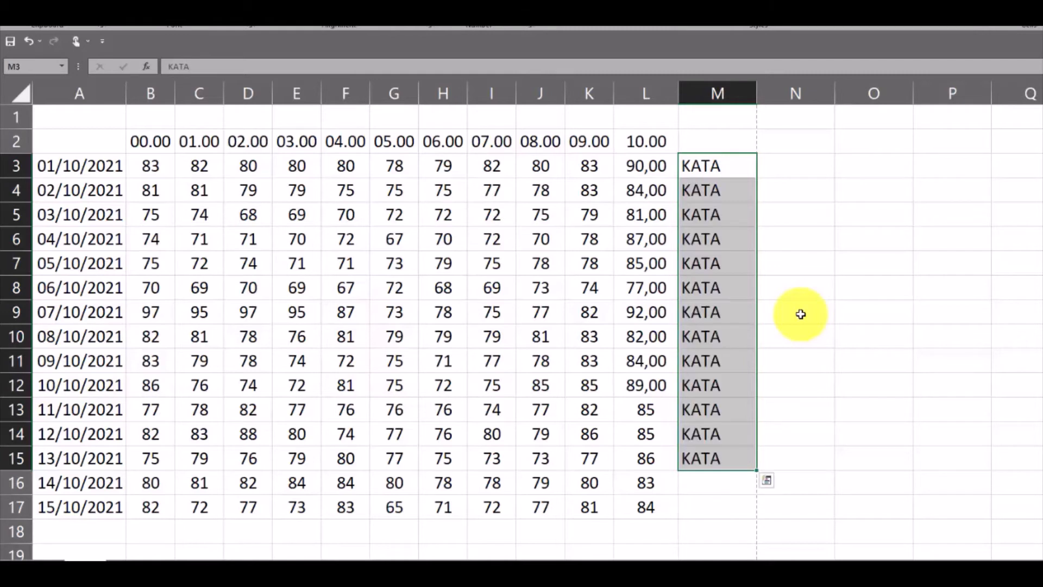
{"action": "left_click", "coordinate": [799, 313]}
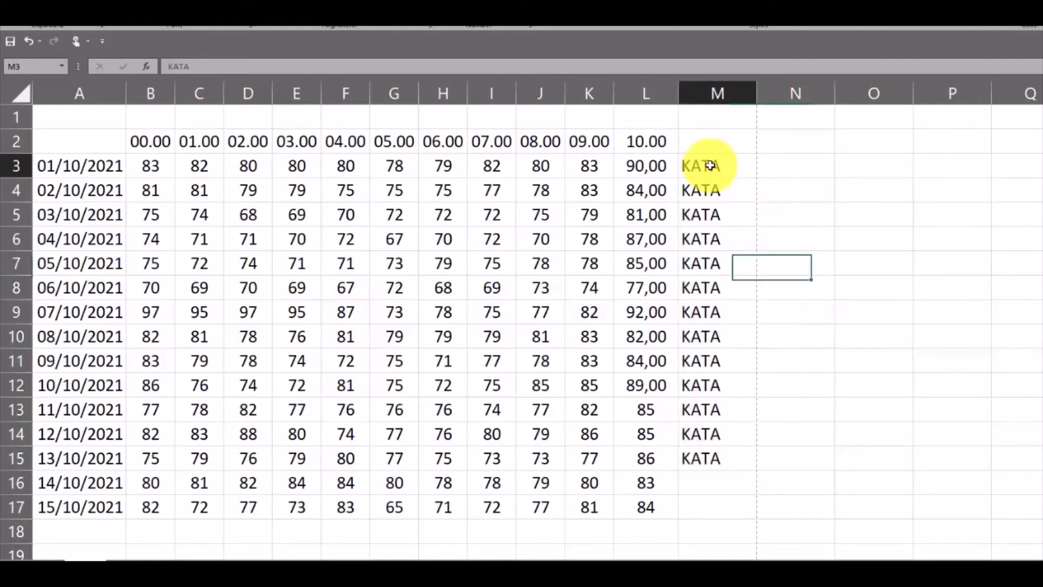
{"action": "left_click_drag", "start_coordinate": [710, 163], "coordinate": [730, 455]}
{"action": "left_click", "coordinate": [839, 403]}
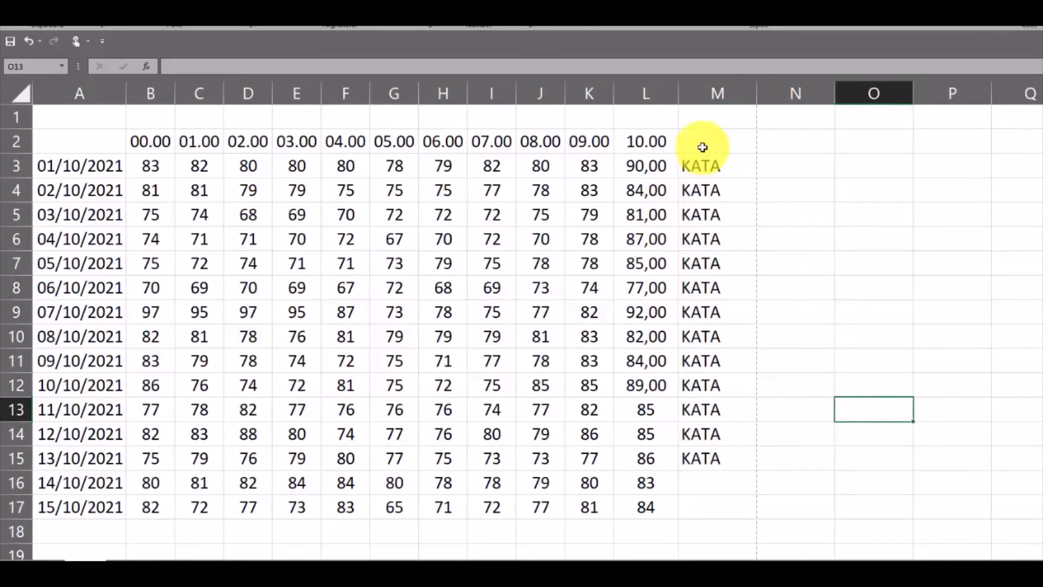
Clear the KATA entries from cells M3:M15
{"action": "left_click_drag", "start_coordinate": [704, 163], "coordinate": [735, 451]}
{"action": "key", "text": "Delete"}
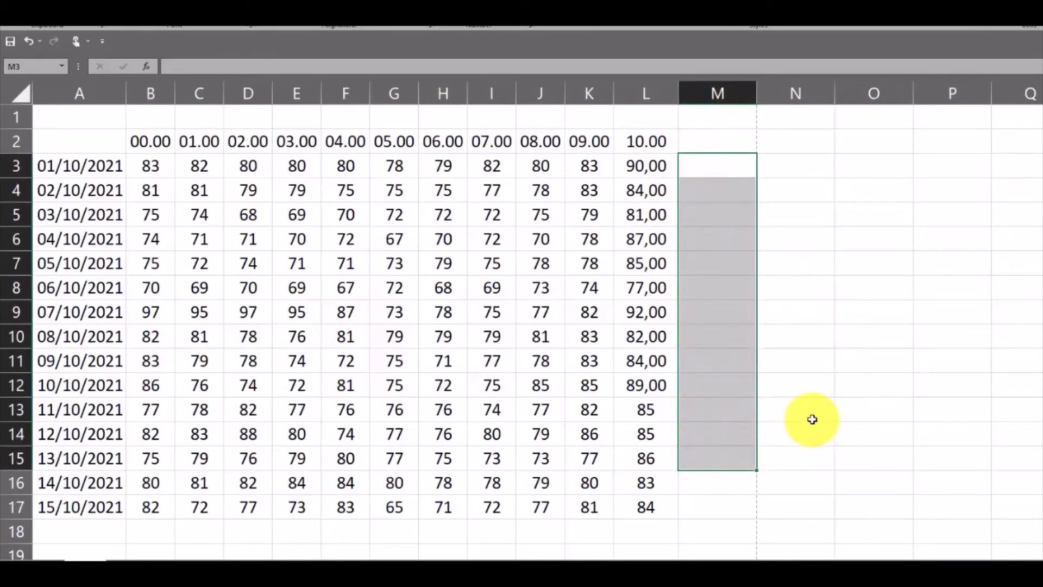
{"action": "left_click", "coordinate": [851, 341]}
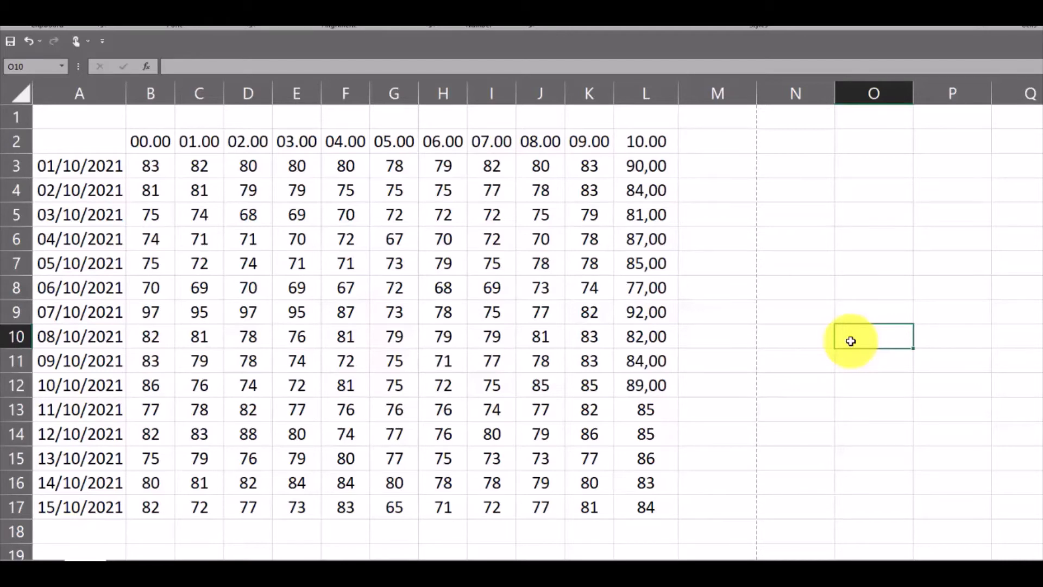
Insert the current time, 01.23, in cell N7 of the data sheet
{"action": "key", "text": "ctrl+Page_Down"}
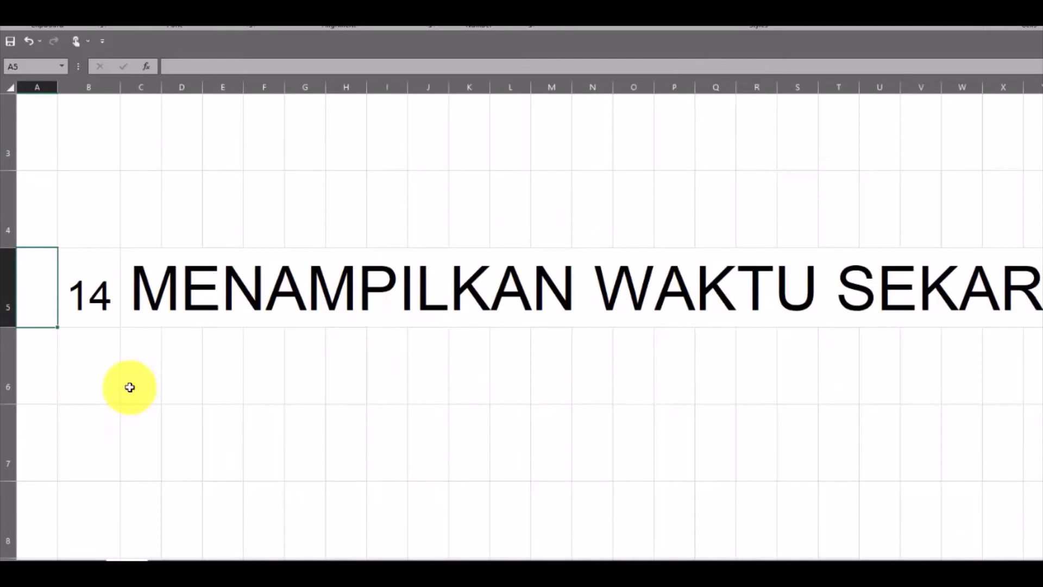
{"action": "key", "text": "ctrl+Page_Down"}
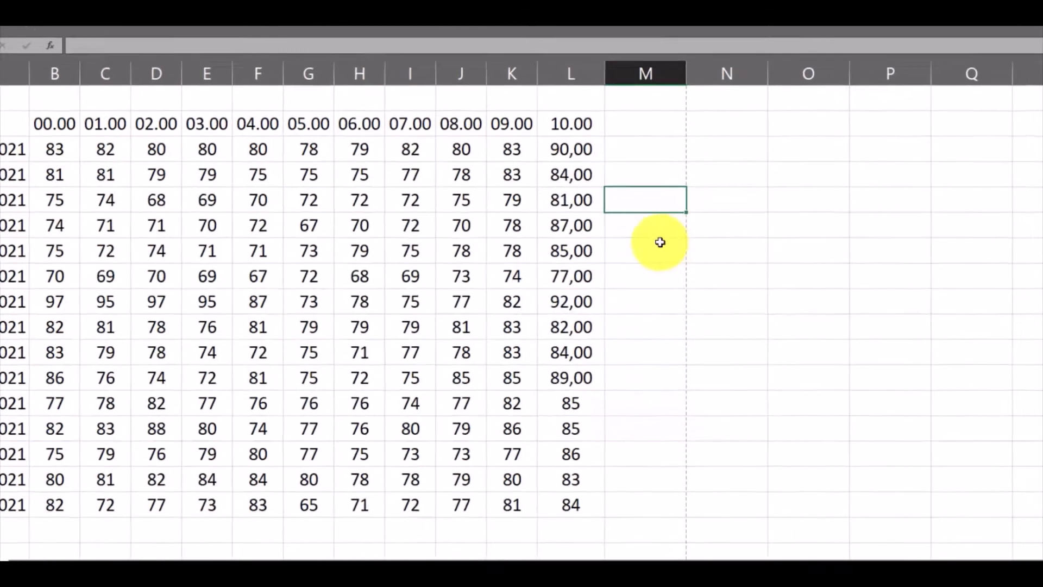
{"action": "left_click", "coordinate": [728, 252]}
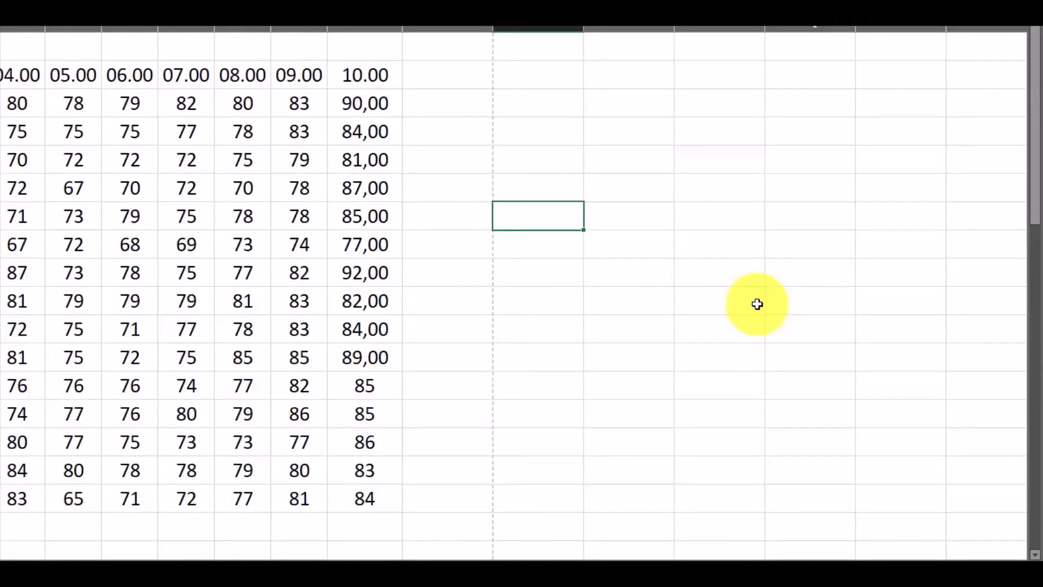
{"action": "type", "text": "01.23"}
{"action": "left_click", "coordinate": [730, 301]}
{"action": "left_click", "coordinate": [510, 213]}
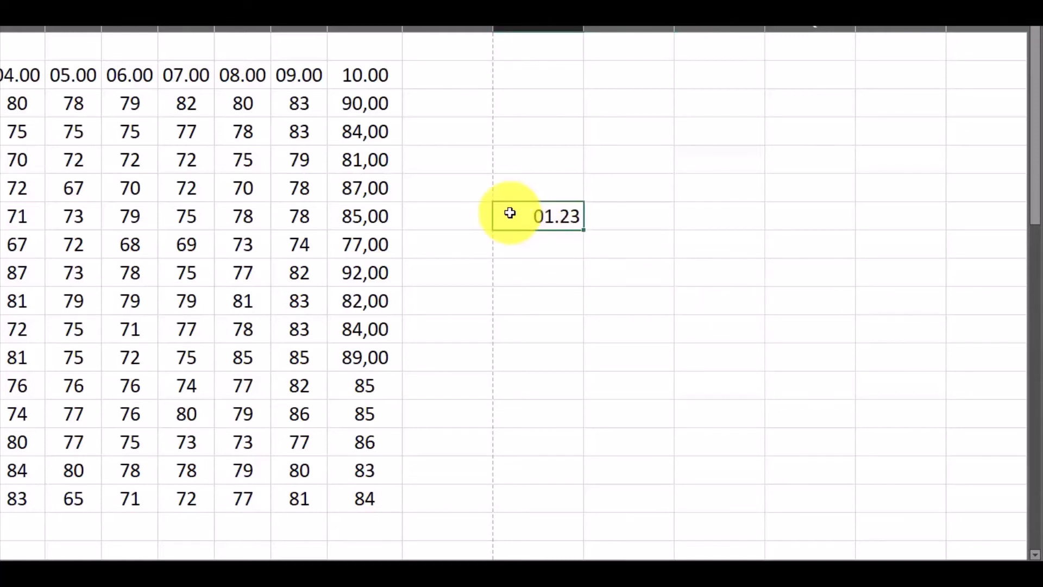
Clear the time in cell N7 and insert the current time again as 01.24
{"action": "key", "text": "Delete"}
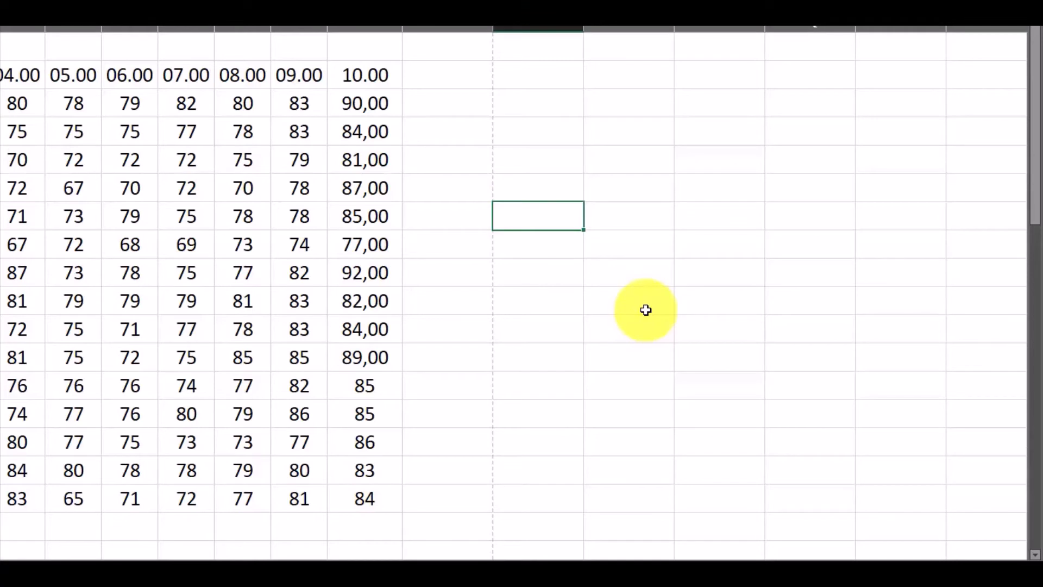
{"action": "type", "text": "01.24"}
{"action": "key", "text": "Return"}
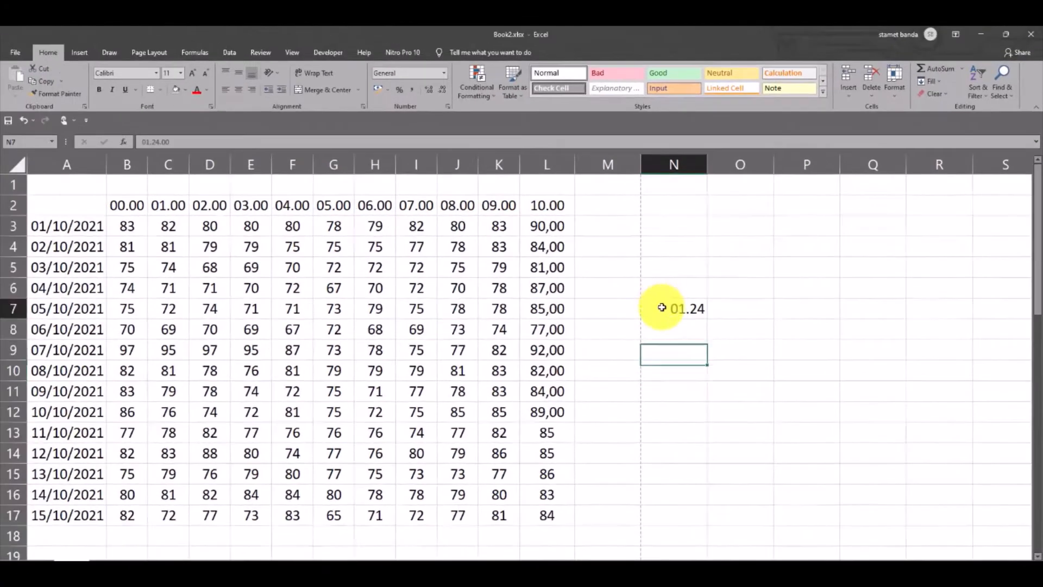
{"action": "left_click", "coordinate": [661, 308]}
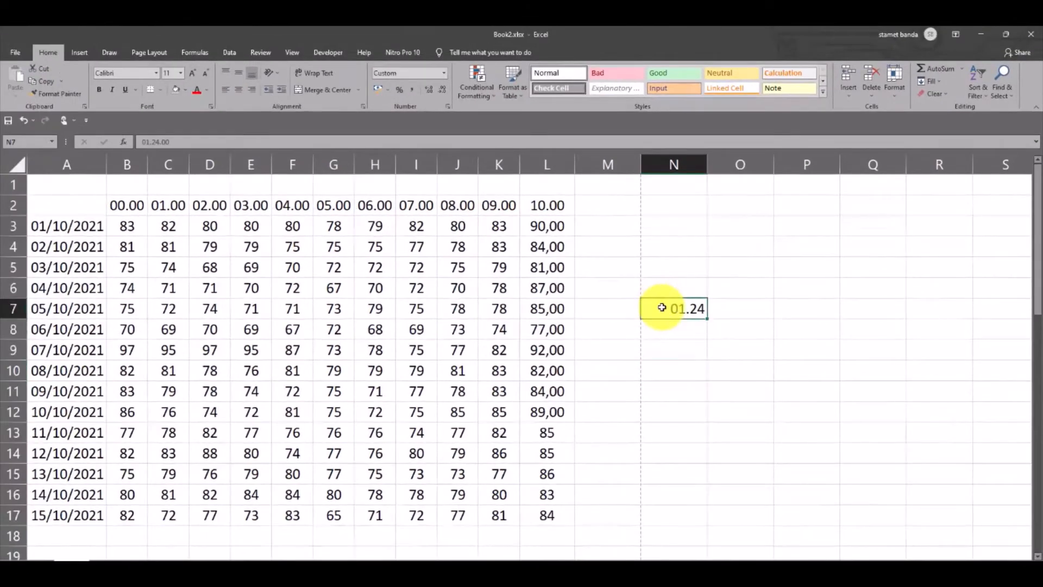
Clear the time from cell N7 and insert the current date, 05/06/2022, in cell N6
{"action": "key", "text": "BackSpace"}
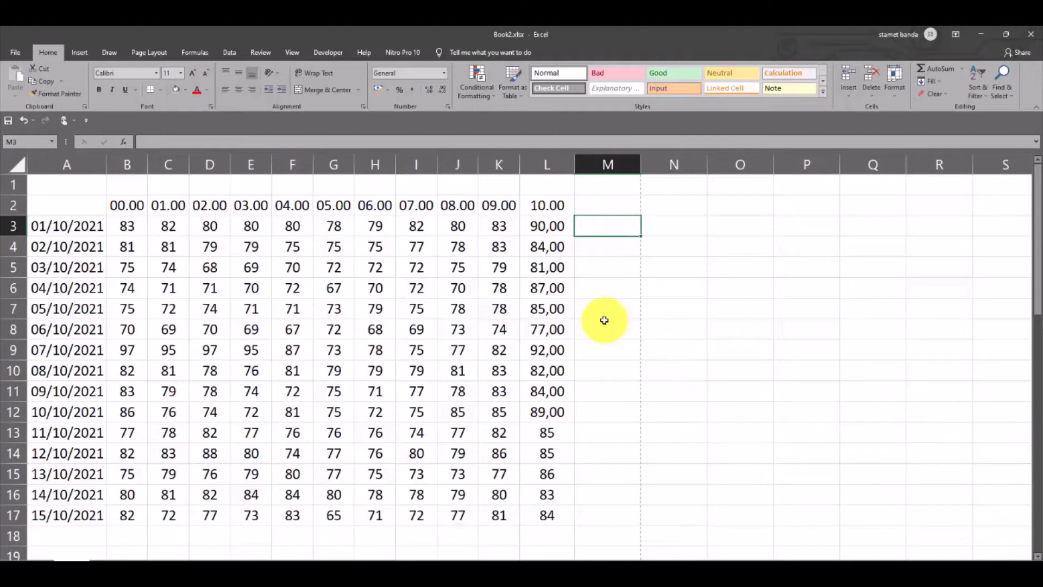
{"action": "left_click", "coordinate": [690, 289]}
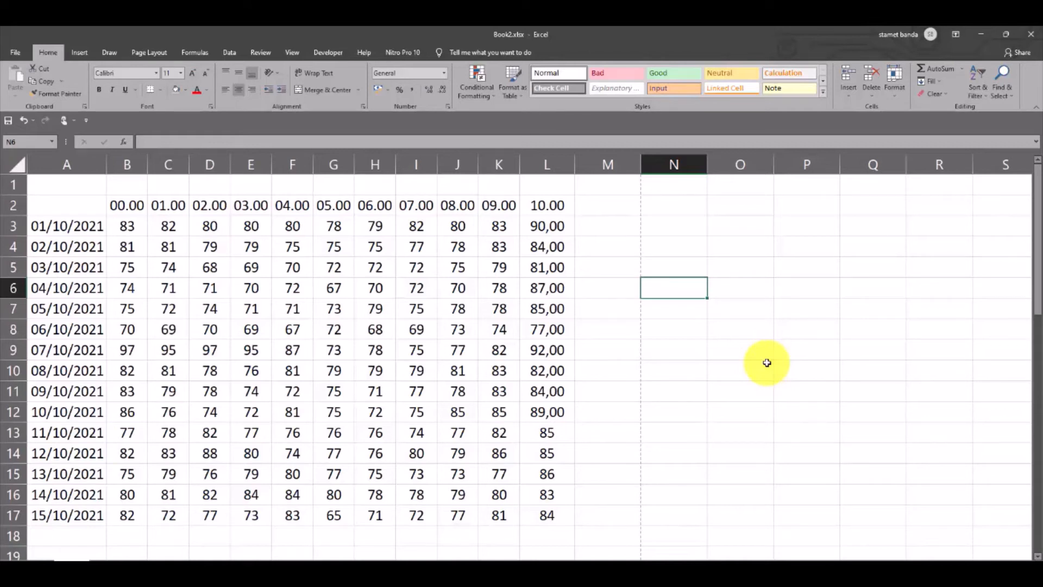
{"action": "key", "text": "ctrl+semicolon"}
{"action": "key", "text": "Return"}
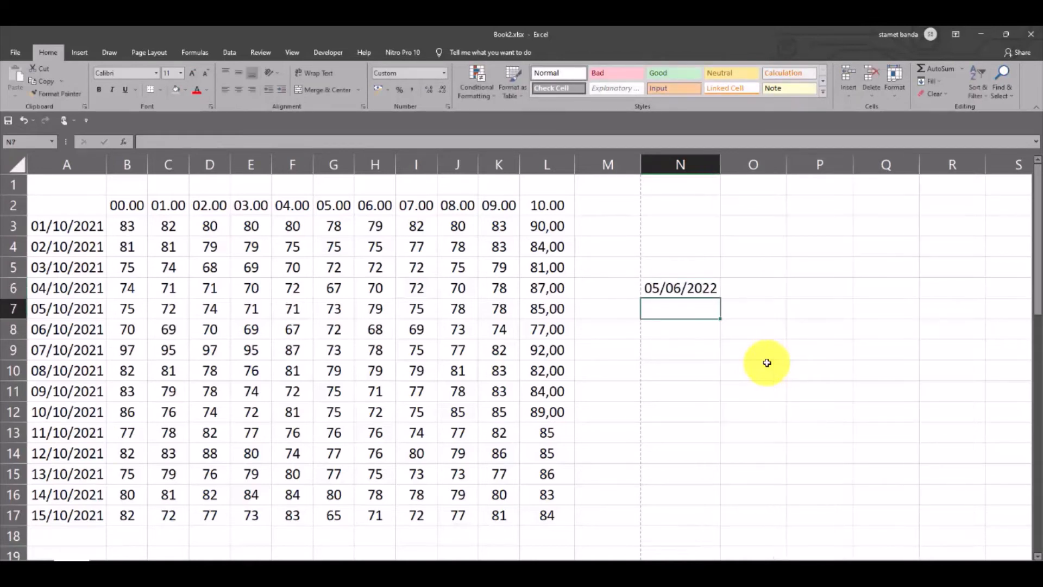
Delete the date in cell N6 and insert the current date 05/06/2022 there again
{"action": "left_click", "coordinate": [679, 290]}
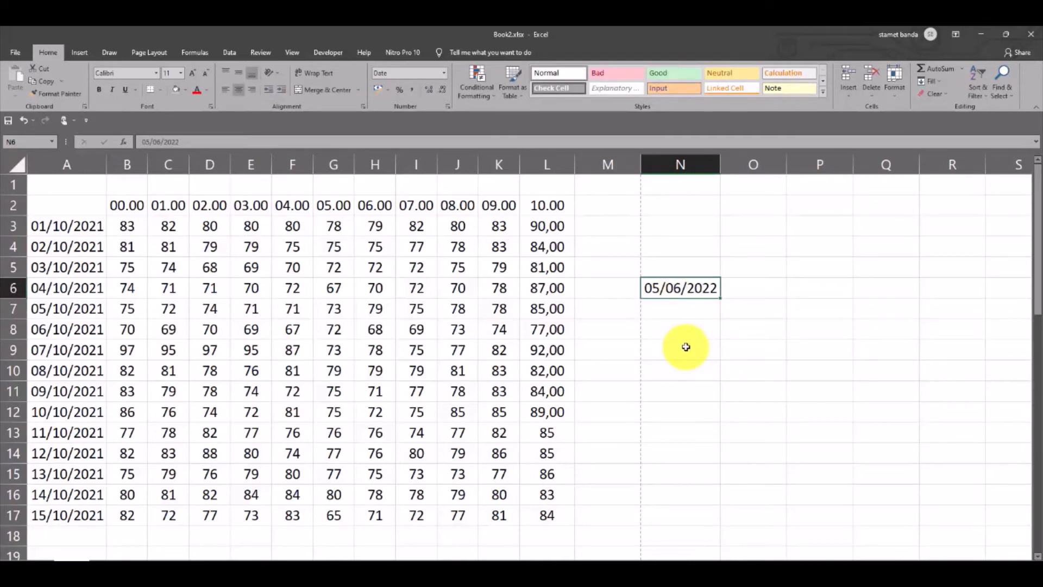
{"action": "key", "text": "Delete"}
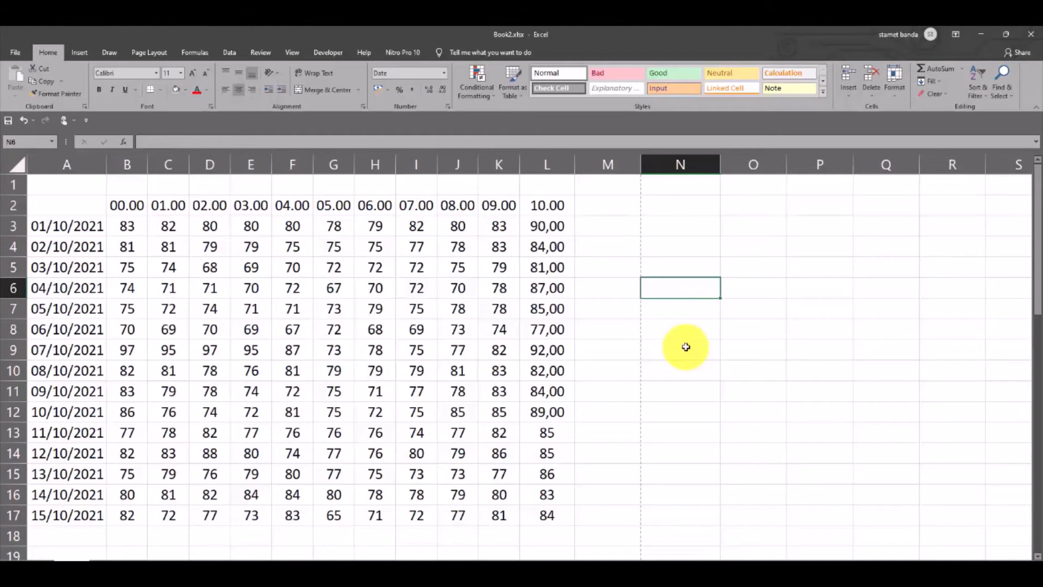
{"action": "key", "text": "ctrl+semicolon"}
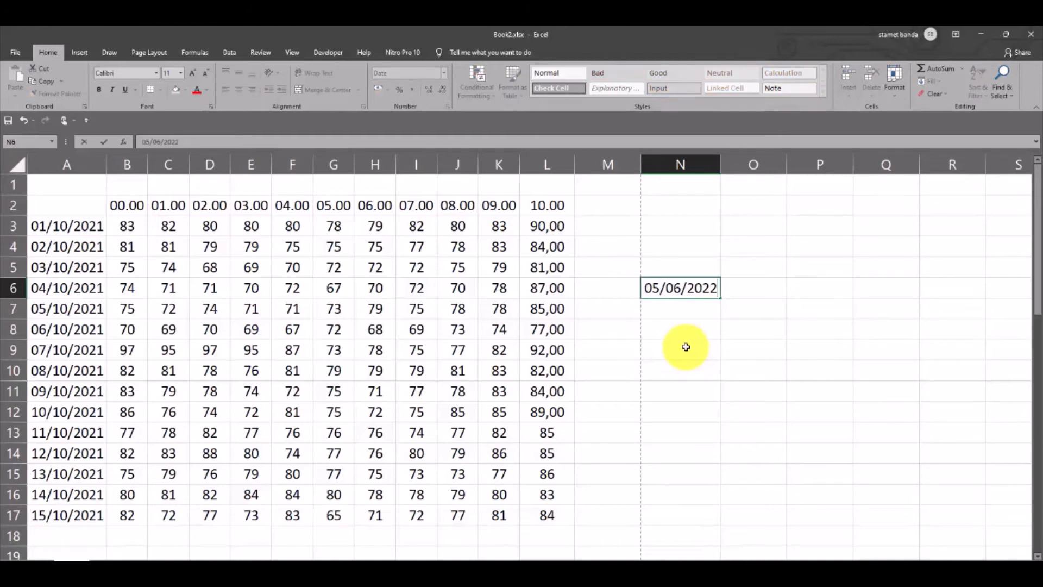
{"action": "key", "text": "Return"}
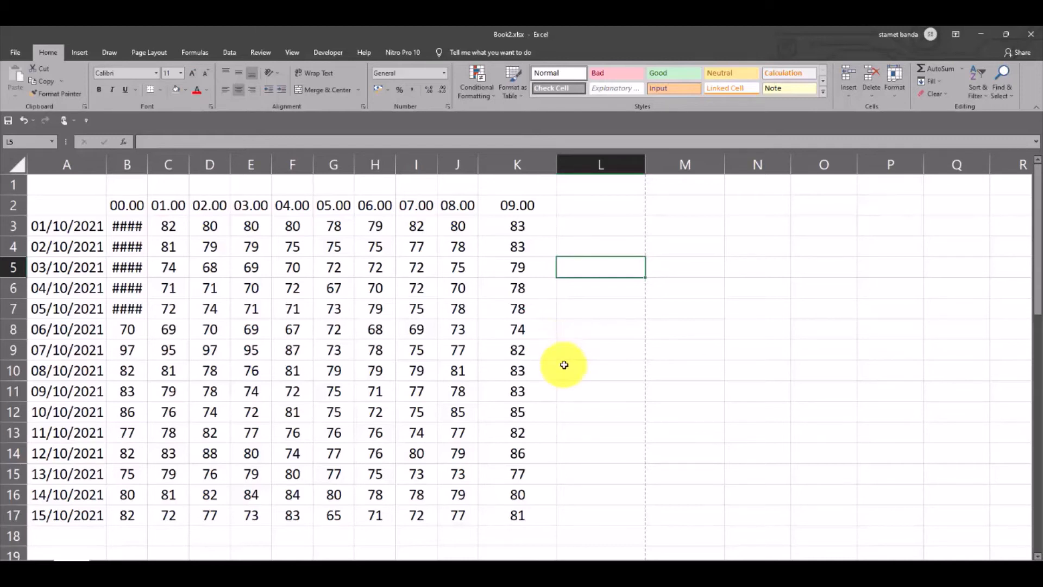
Try to apply the percentage format to cells K3:K11
{"action": "left_click", "coordinate": [520, 228]}
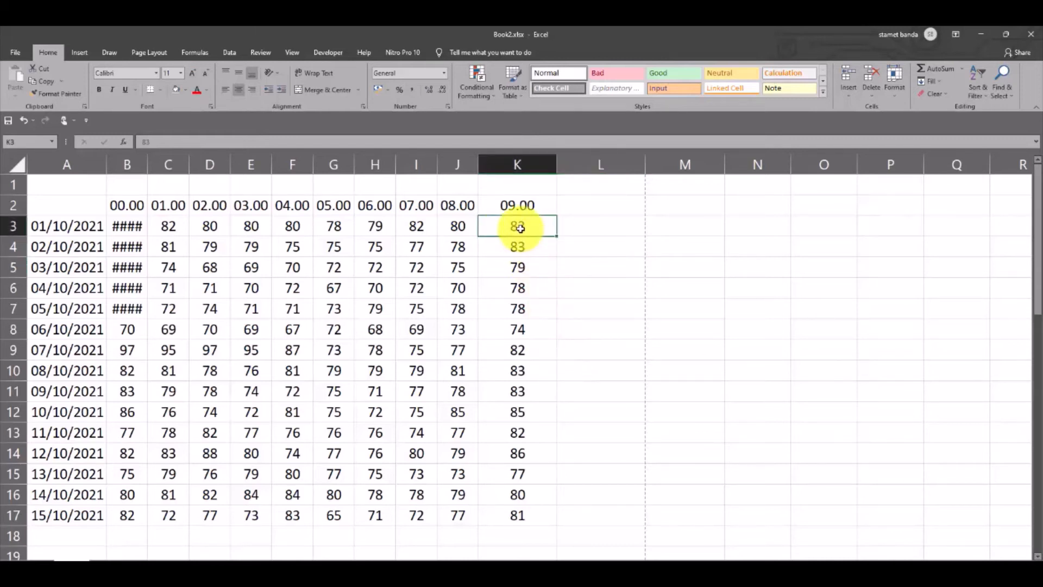
{"action": "left_click_drag", "start_coordinate": [520, 228], "coordinate": [535, 400]}
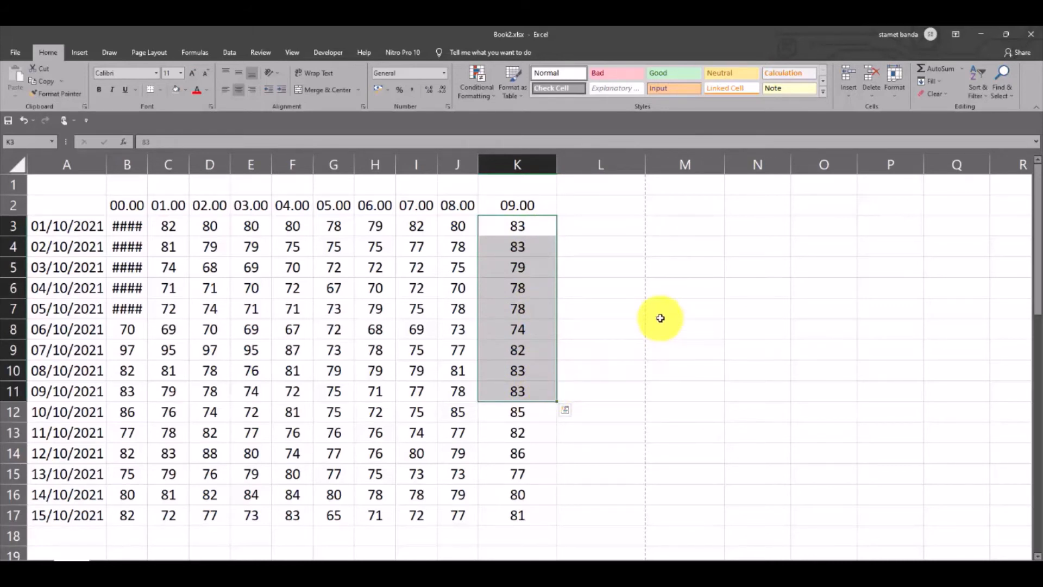
{"action": "key", "text": "ctrl+shift+5"}
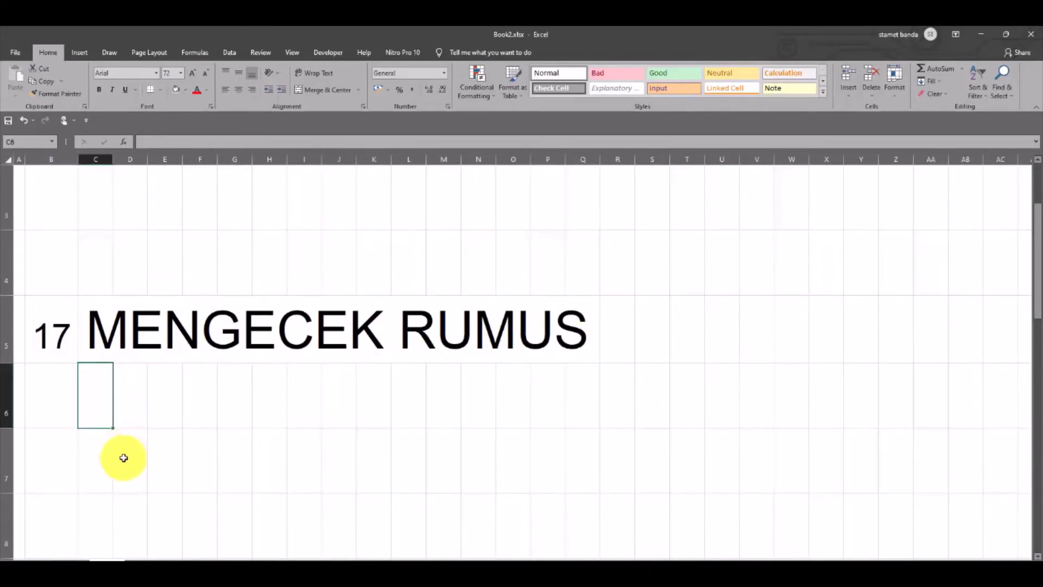
On the data sheet, enter the formula =SUM(C3:K3) in cell L3
{"action": "left_click", "coordinate": [71, 566]}
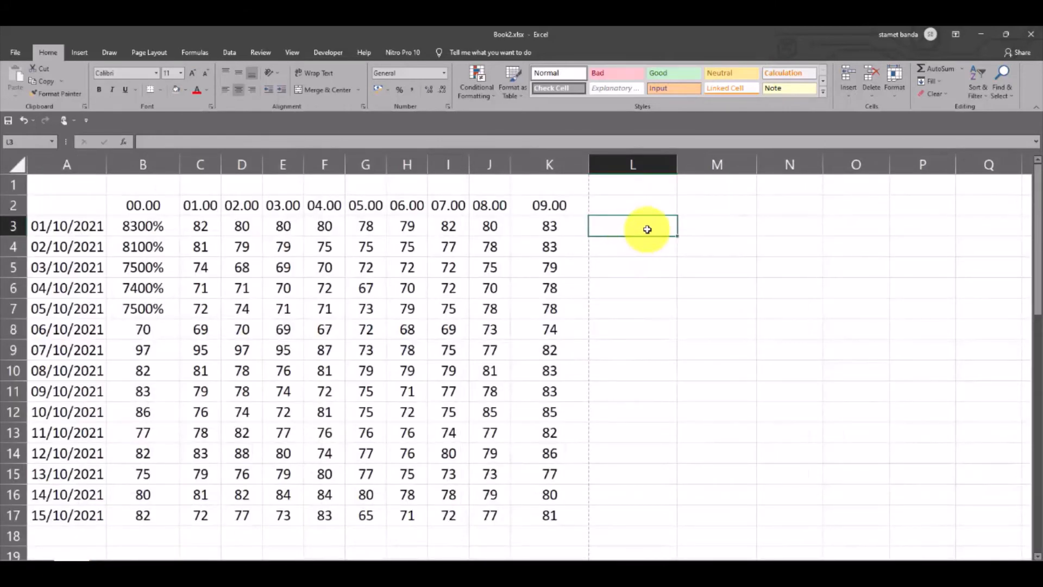
{"action": "left_click_drag", "start_coordinate": [198, 226], "coordinate": [527, 234]}
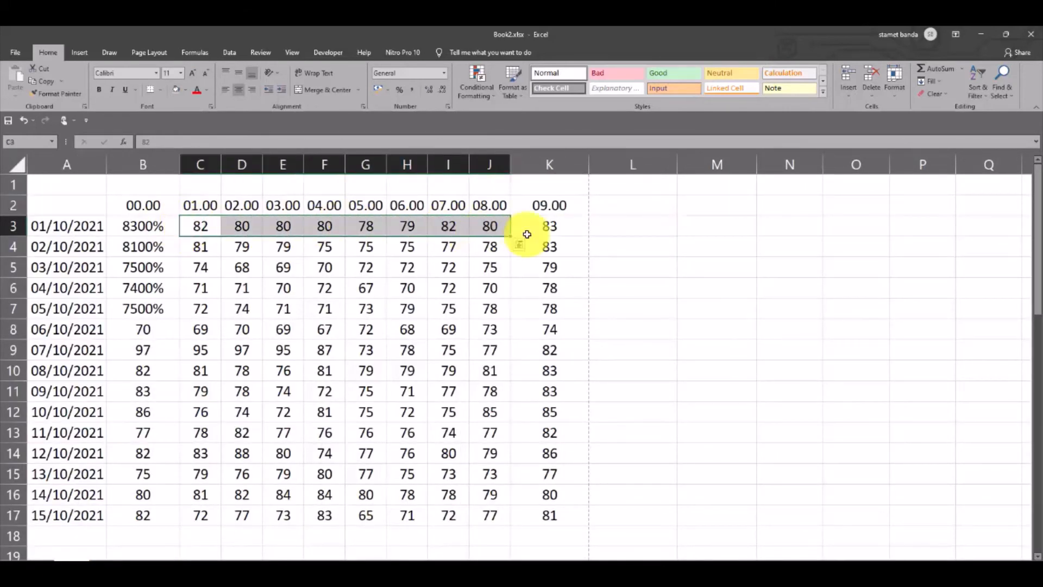
{"action": "left_click", "coordinate": [617, 225]}
{"action": "type", "text": "=S"}
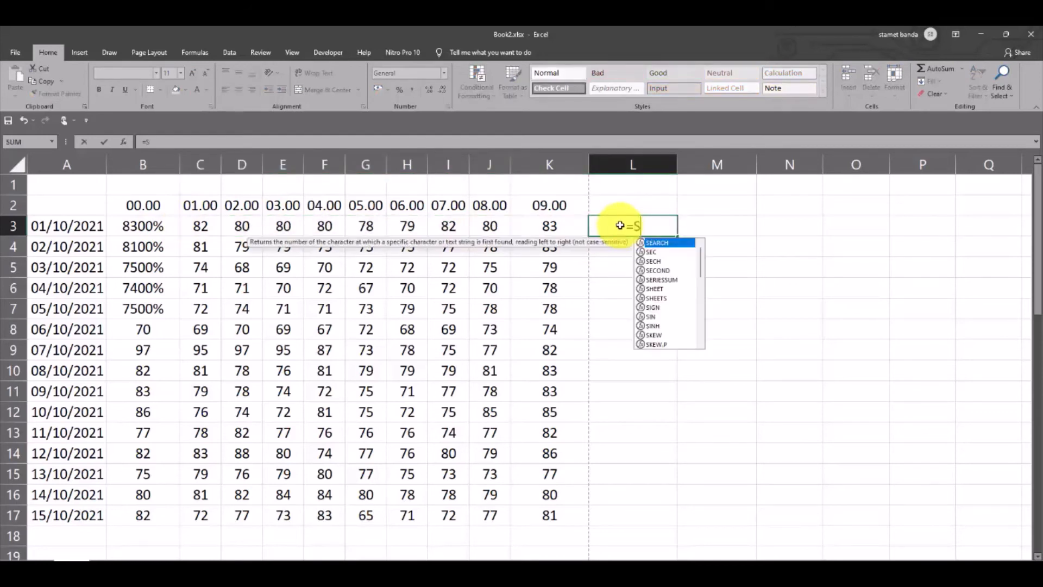
{"action": "type", "text": "UM("}
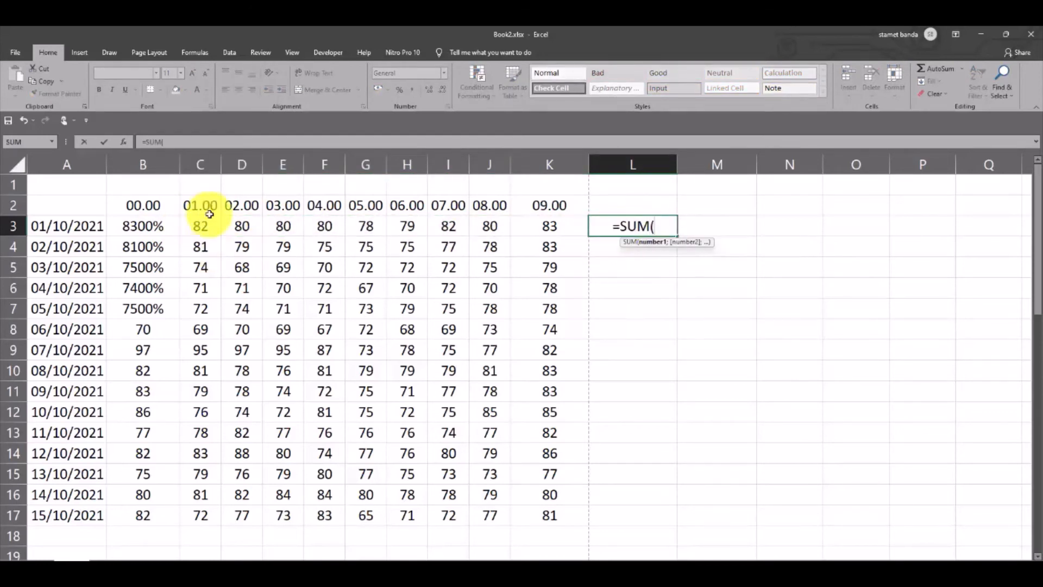
{"action": "left_click", "coordinate": [209, 214]}
{"action": "key", "text": "shift+Right"}
{"action": "key", "text": "shift+Right"}
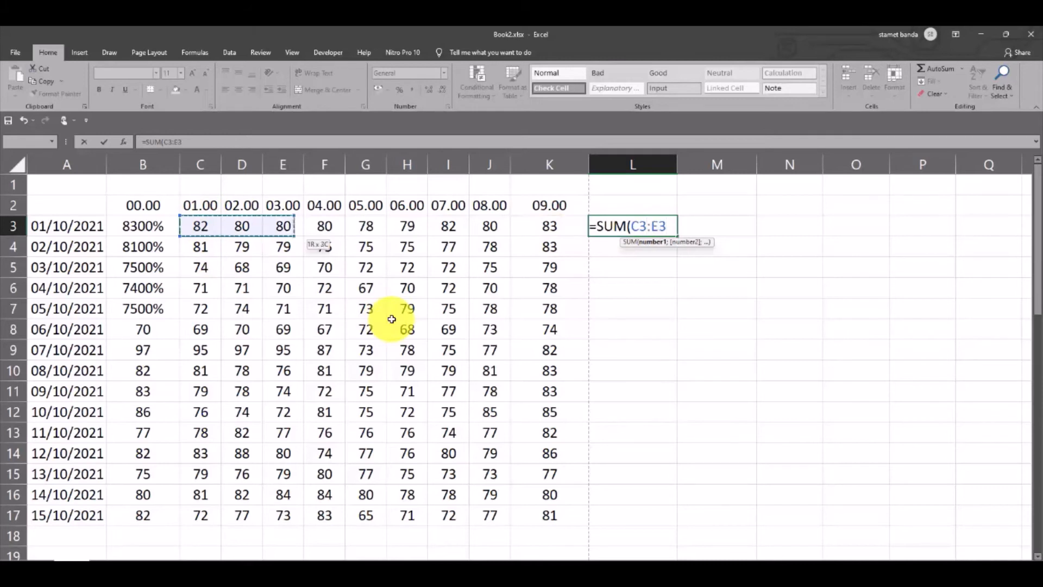
{"action": "key", "text": "shift+Right"}
{"action": "key", "text": "shift+Right"}
{"action": "key", "text": "shift+Right"}
{"action": "key", "text": "shift+Right"}
{"action": "key", "text": "shift+Right"}
{"action": "key", "text": "shift+Right"}
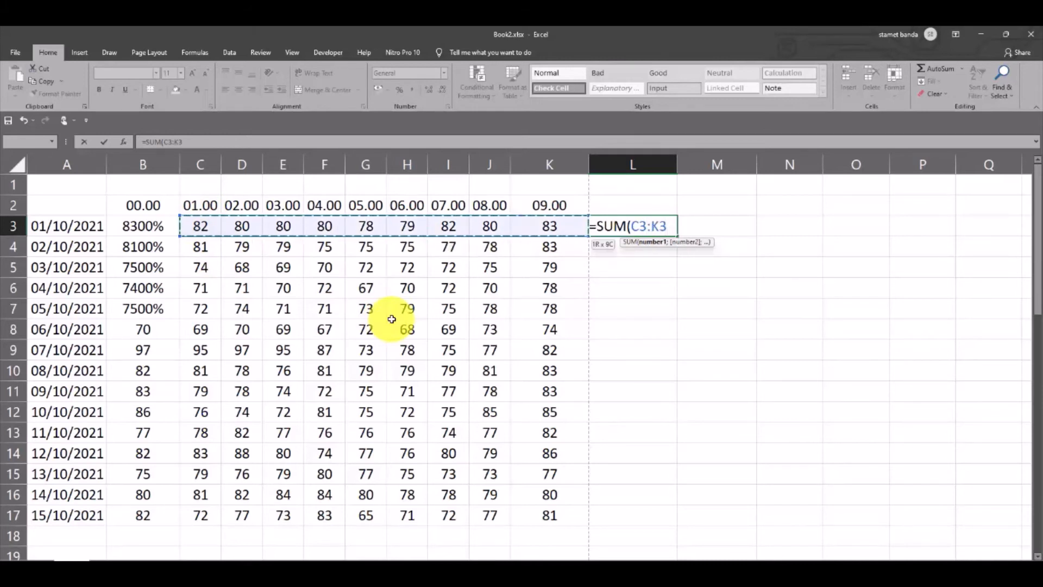
{"action": "type", "text": ")"}
{"action": "key", "text": "Return"}
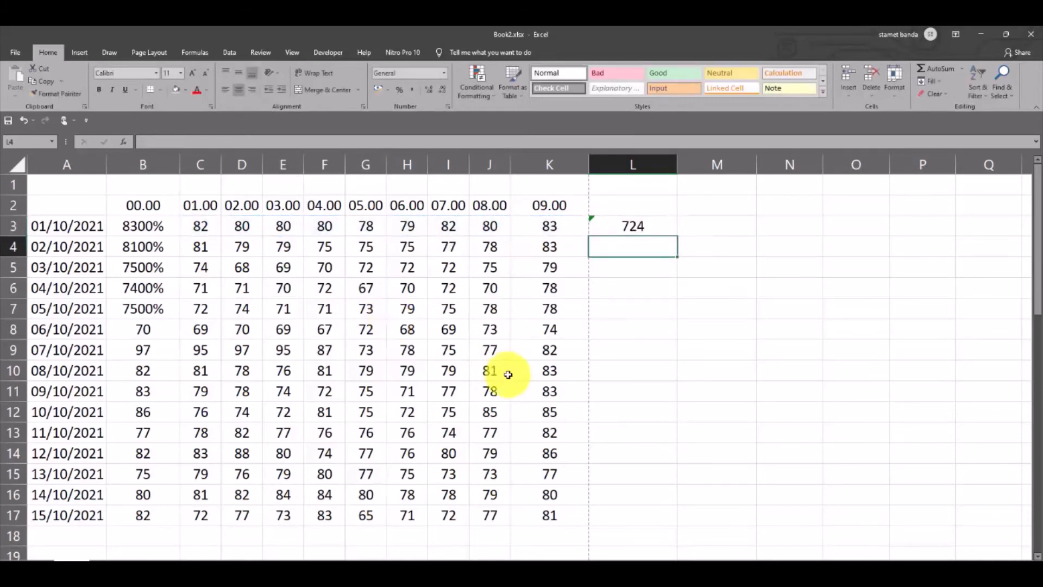
Check the formula in cell L3 in the formula bar and in the cell's edit mode
{"action": "left_click", "coordinate": [630, 226]}
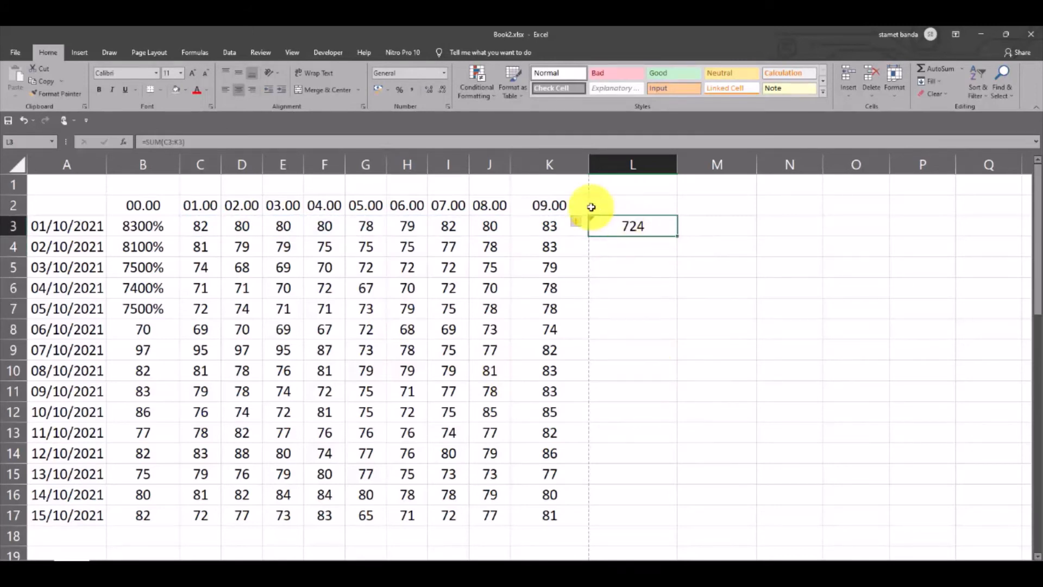
{"action": "left_click", "coordinate": [257, 138]}
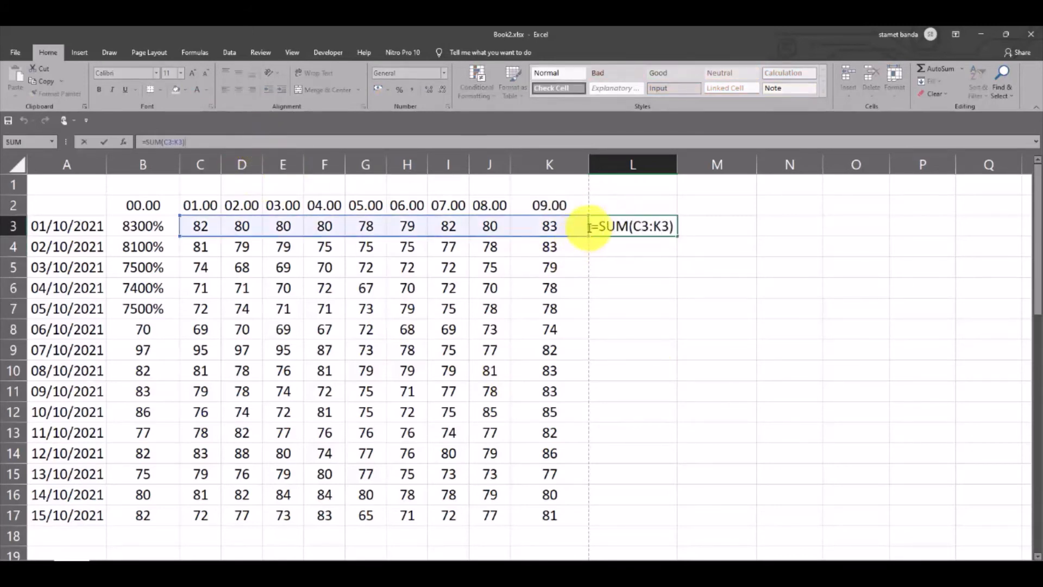
{"action": "left_click", "coordinate": [633, 304]}
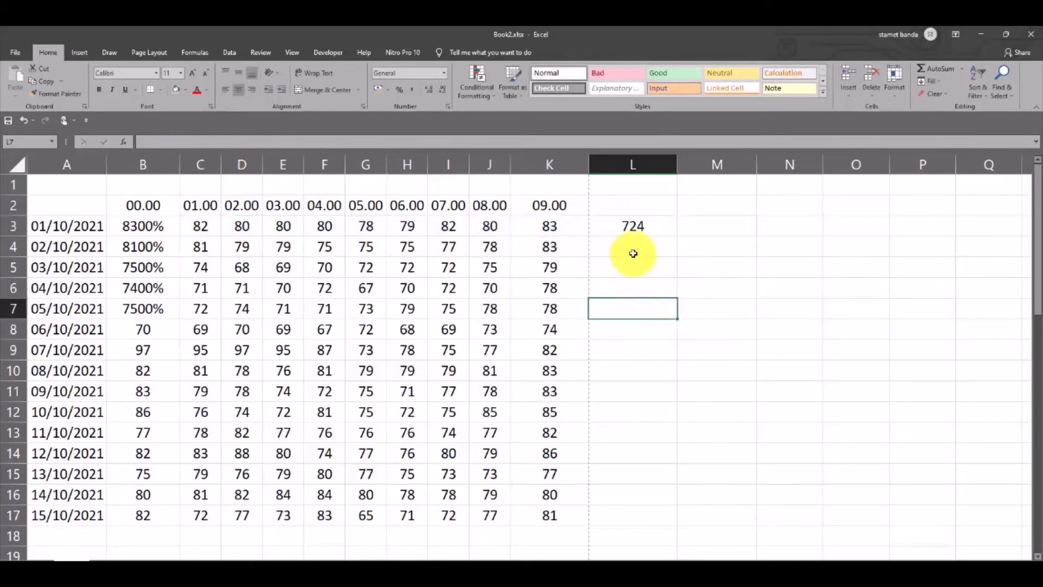
{"action": "left_click", "coordinate": [633, 223]}
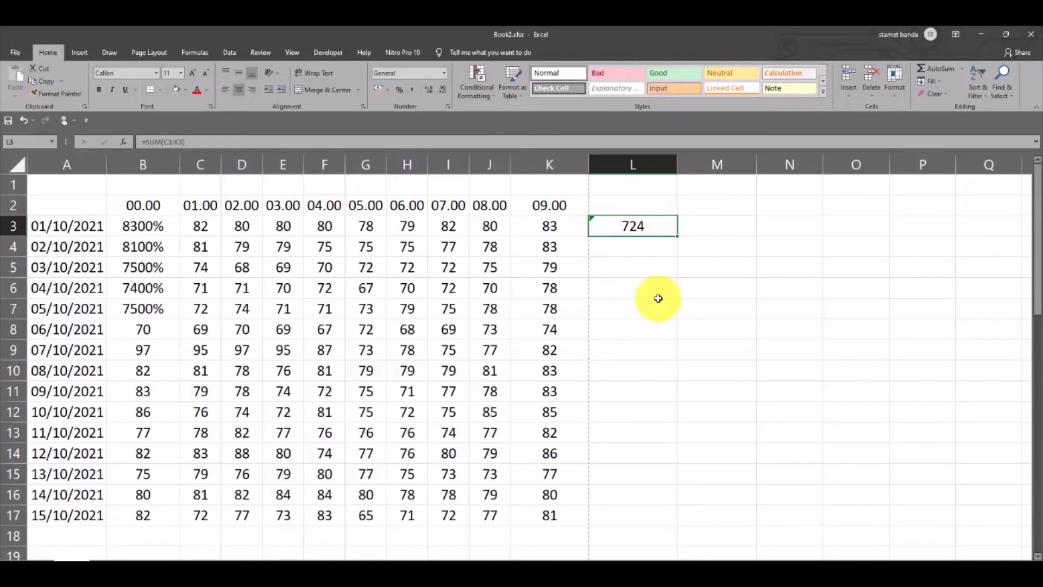
{"action": "key", "text": "F2"}
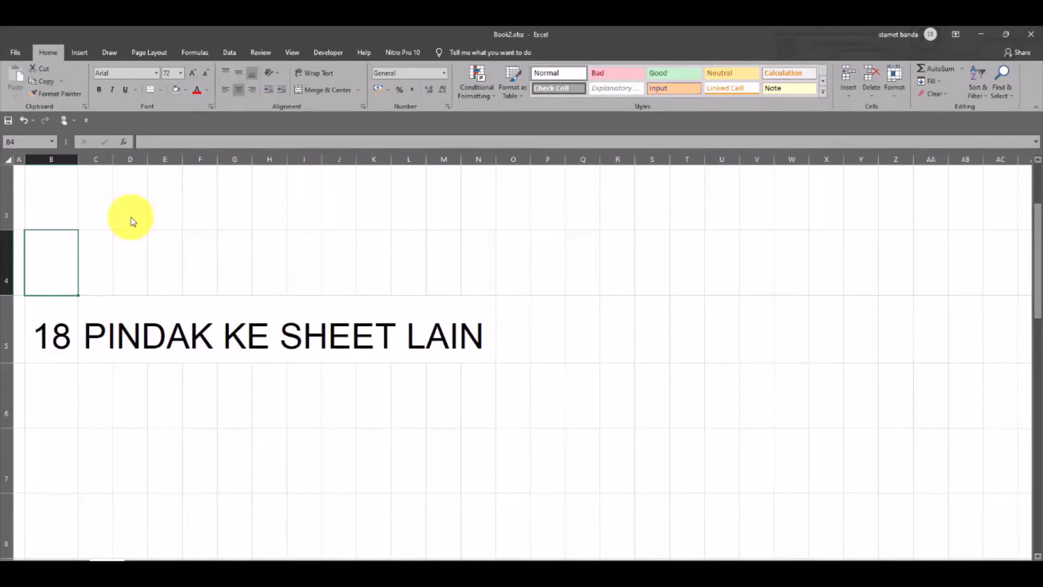
Switch back and forth between the PINDAK KE SHEET LAIN title sheet and the data sheet
{"action": "key", "text": "ctrl+Page_Down"}
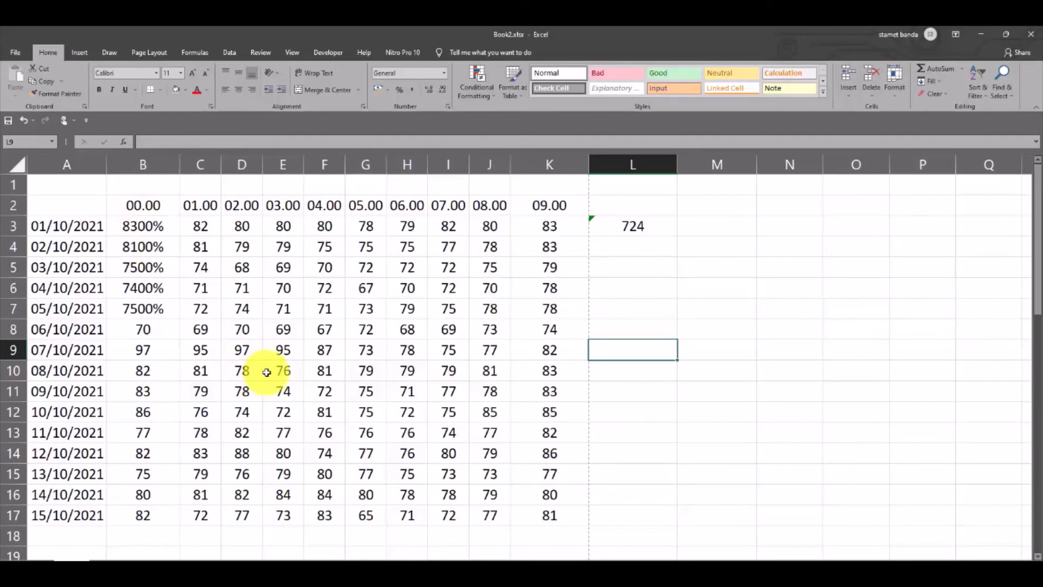
{"action": "left_click", "coordinate": [110, 350]}
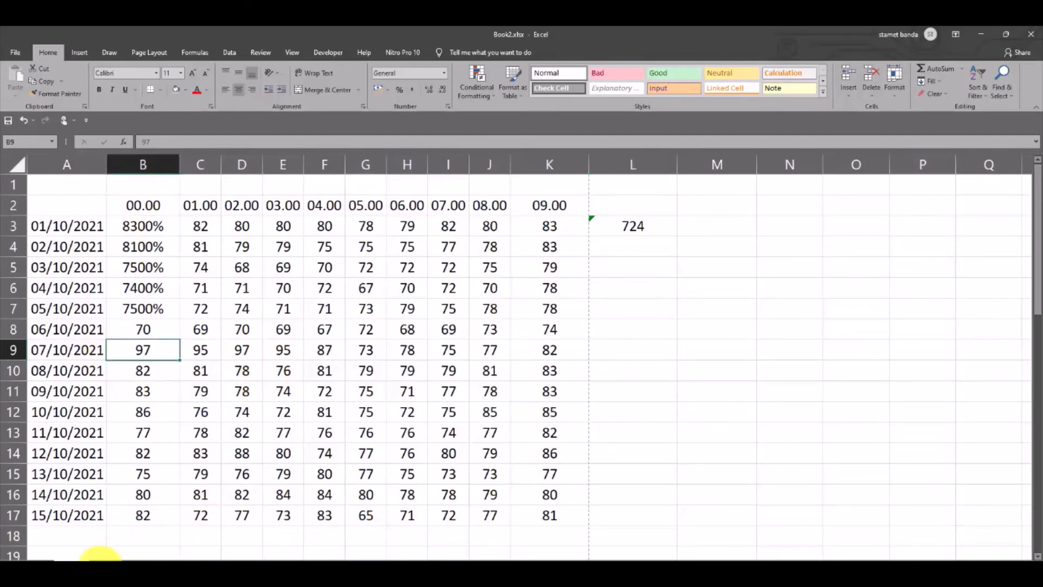
{"action": "left_click", "coordinate": [105, 564]}
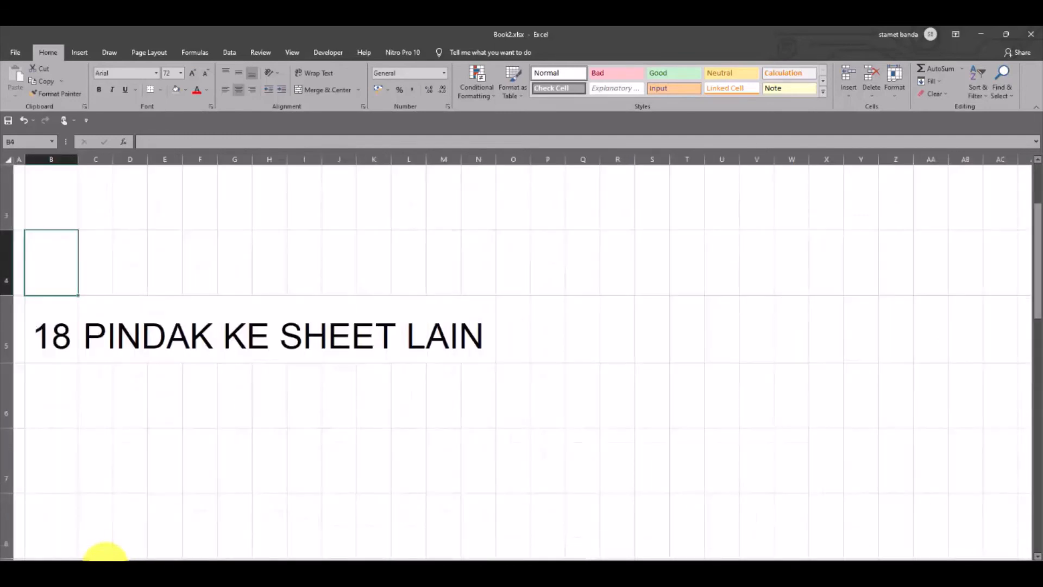
{"action": "left_click", "coordinate": [151, 564]}
{"action": "left_click", "coordinate": [81, 563]}
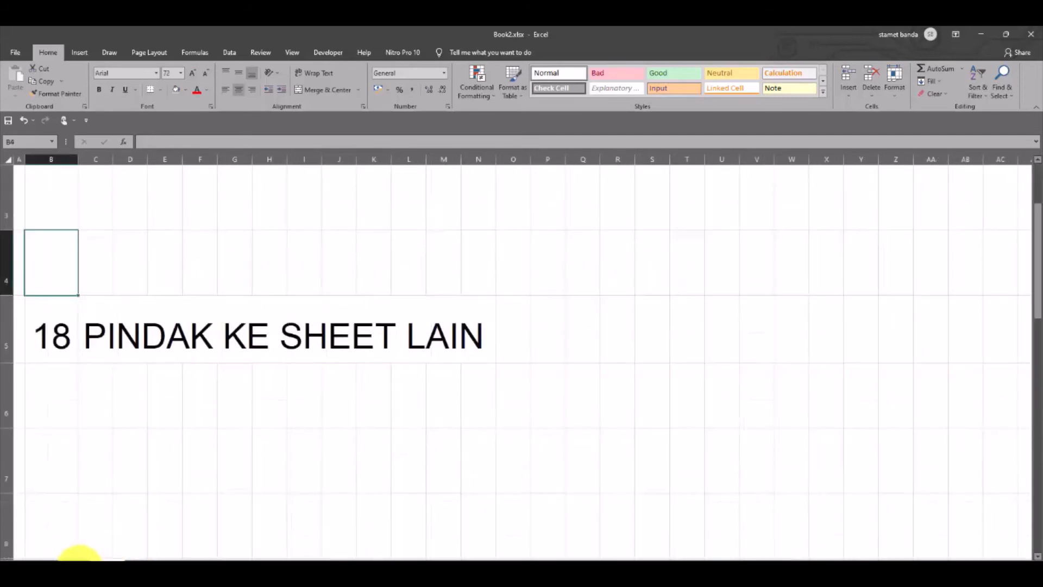
{"action": "left_click", "coordinate": [58, 563]}
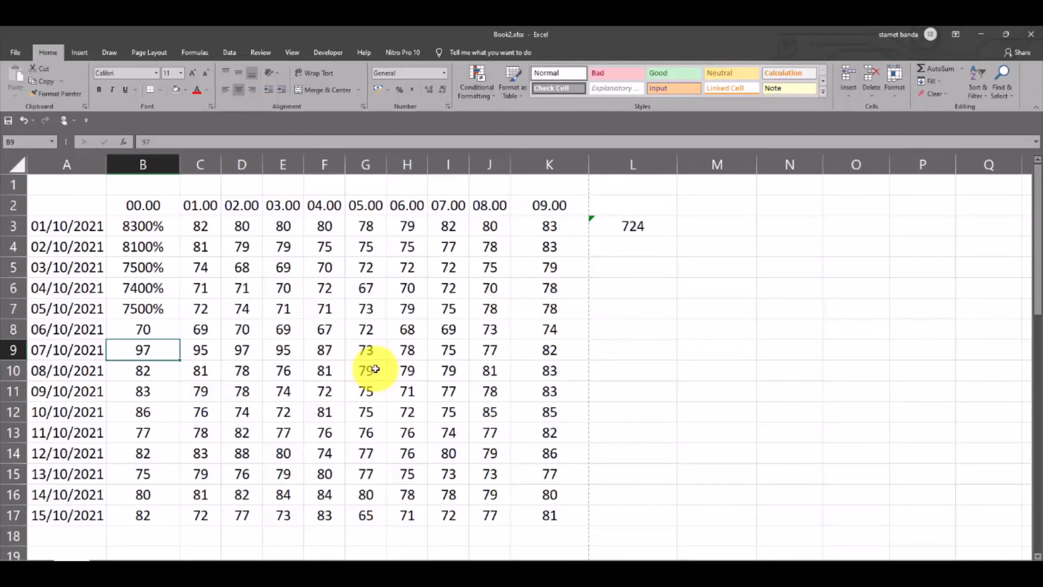
On the data sheet, move one screen down from cell H3 and back up
{"action": "key", "text": "ctrl+Page_Up"}
{"action": "key", "text": "ctrl+Page_Up"}
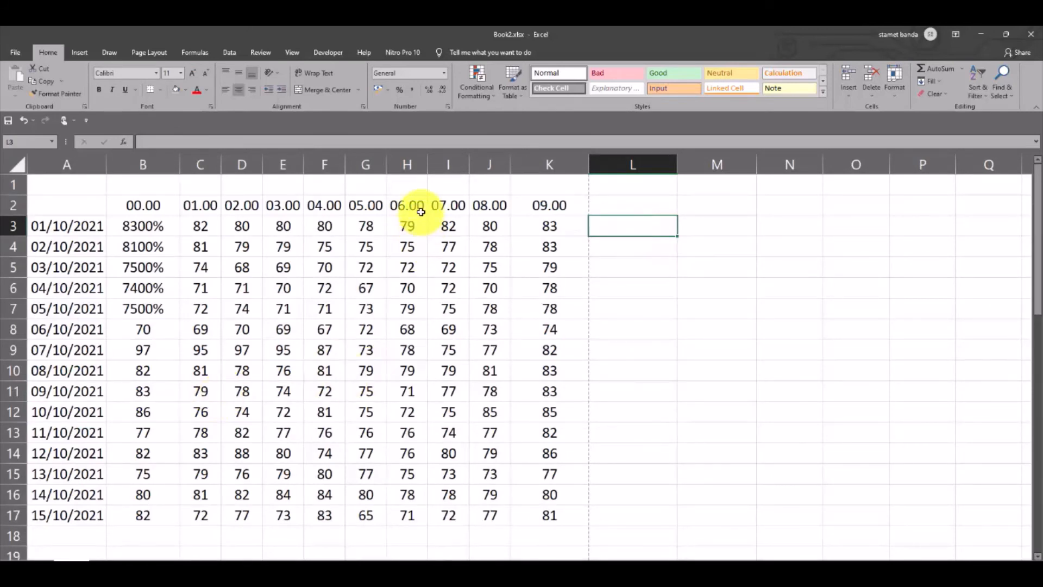
{"action": "left_click", "coordinate": [407, 224]}
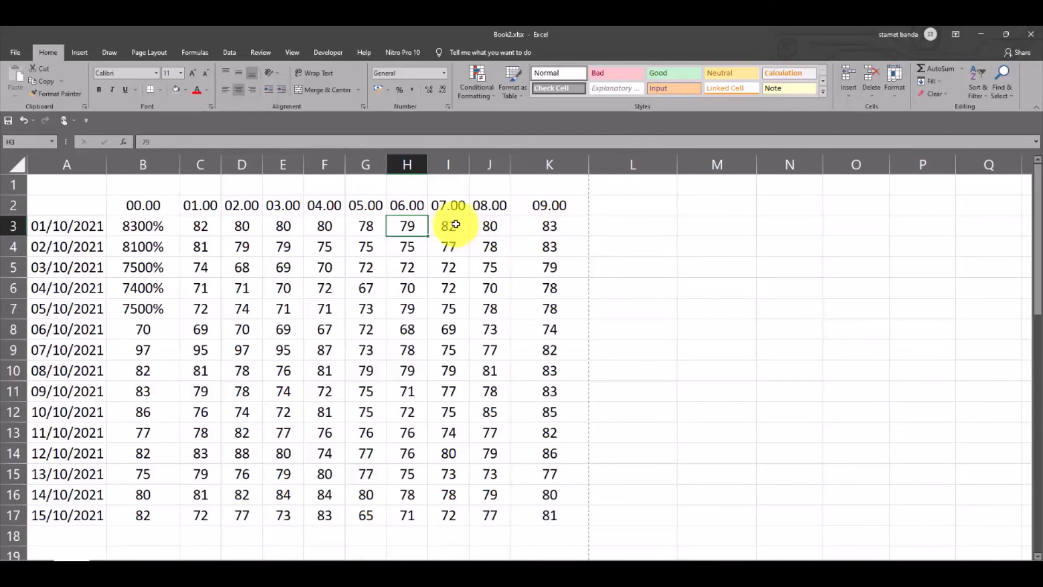
{"action": "key", "text": "Page_Down"}
{"action": "scroll", "coordinate": [456, 224], "scroll_direction": "up", "scroll_amount": 2}
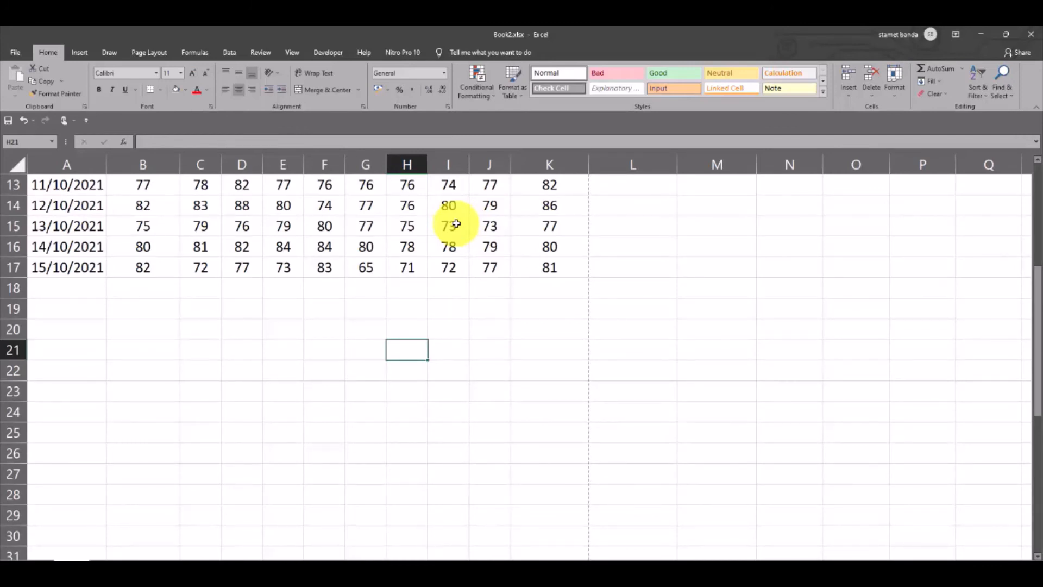
{"action": "key", "text": "Page_Up"}
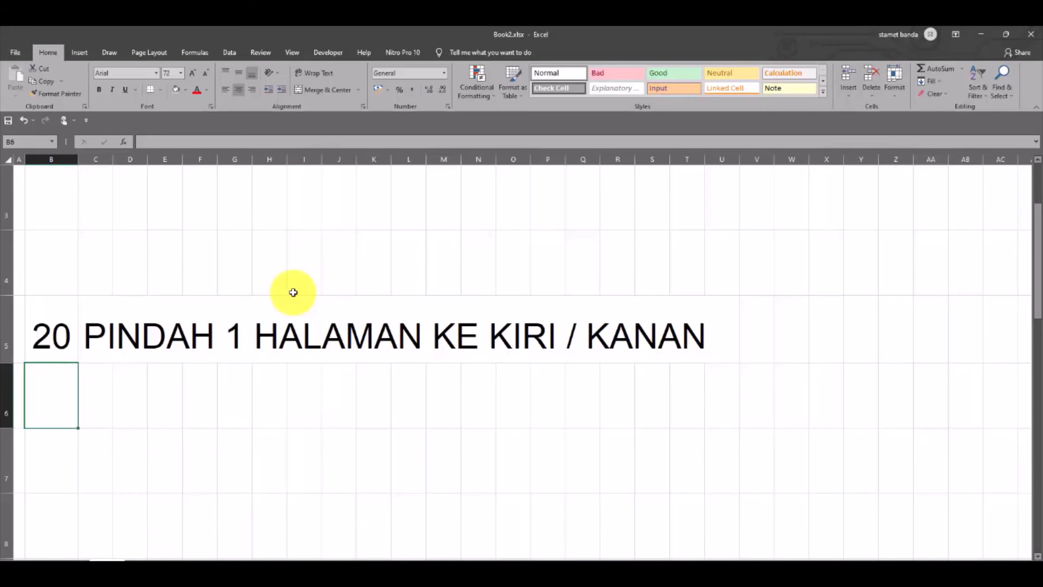
Return to the data sheet and move one screen right from cell A3 and back
{"action": "key", "text": "ctrl+Page_Up"}
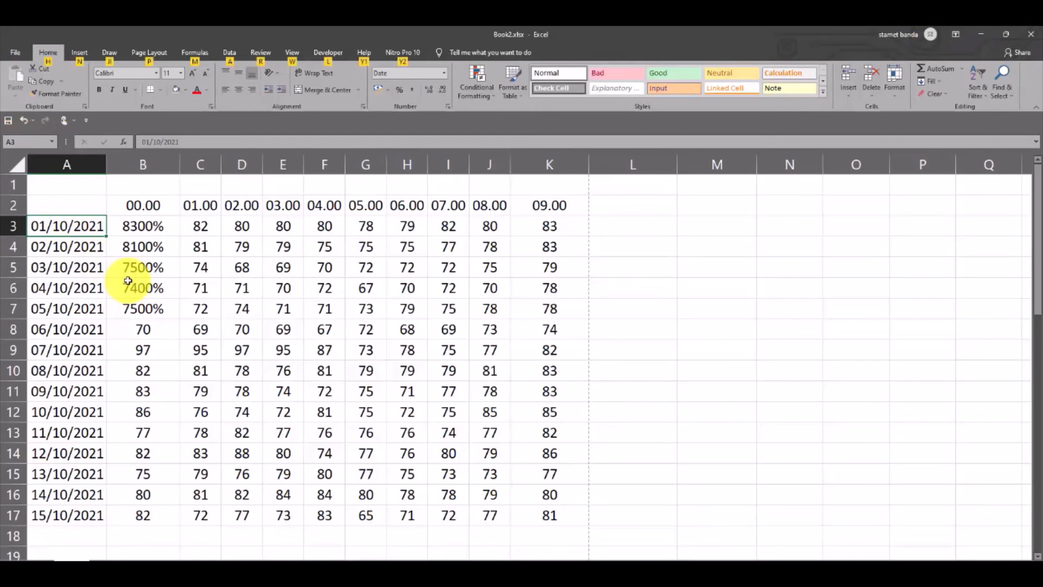
{"action": "key", "text": "alt+Page_Down"}
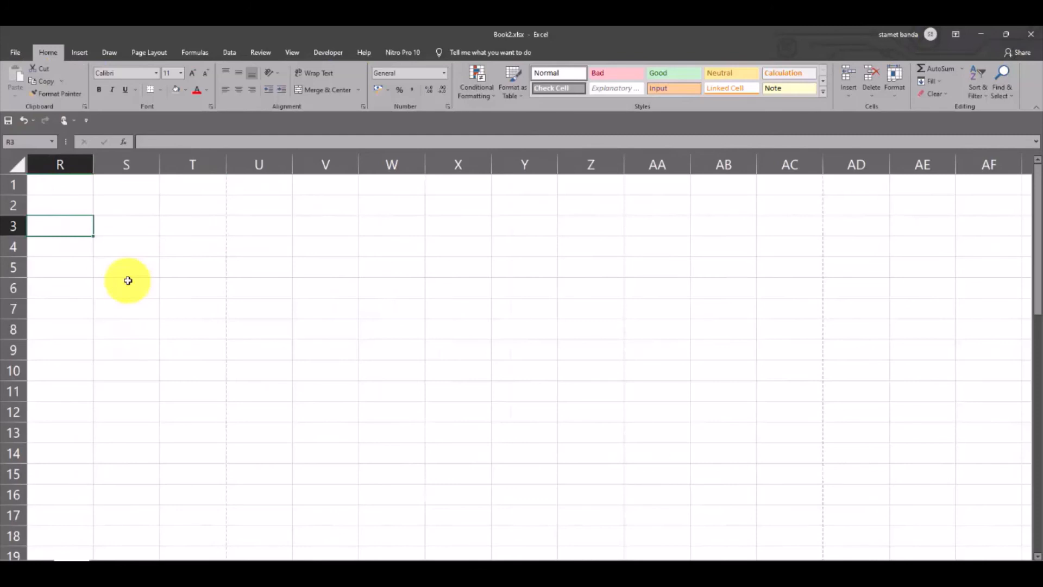
{"action": "key", "text": "alt+Page_Up"}
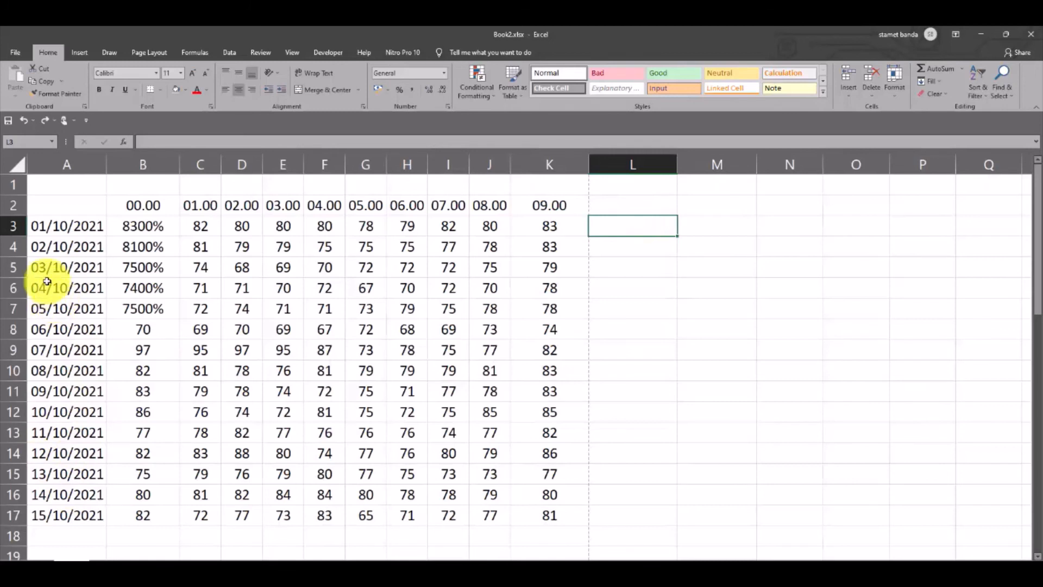
Insert five blank rows above the 02/10/2021 row
{"action": "left_click_drag", "start_coordinate": [13, 245], "coordinate": [13, 308]}
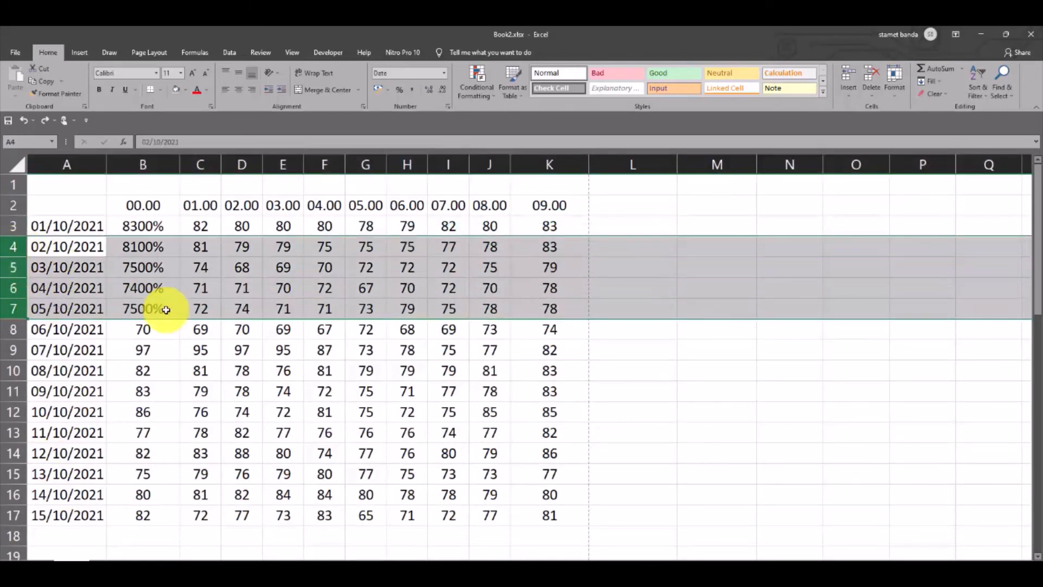
{"action": "left_click", "coordinate": [171, 308]}
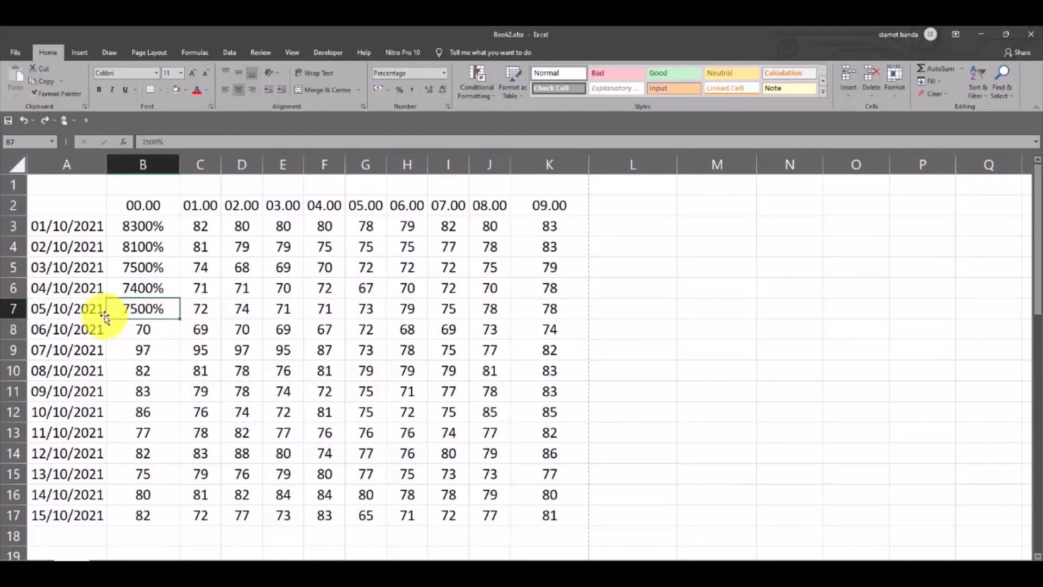
{"action": "left_click", "coordinate": [12, 247]}
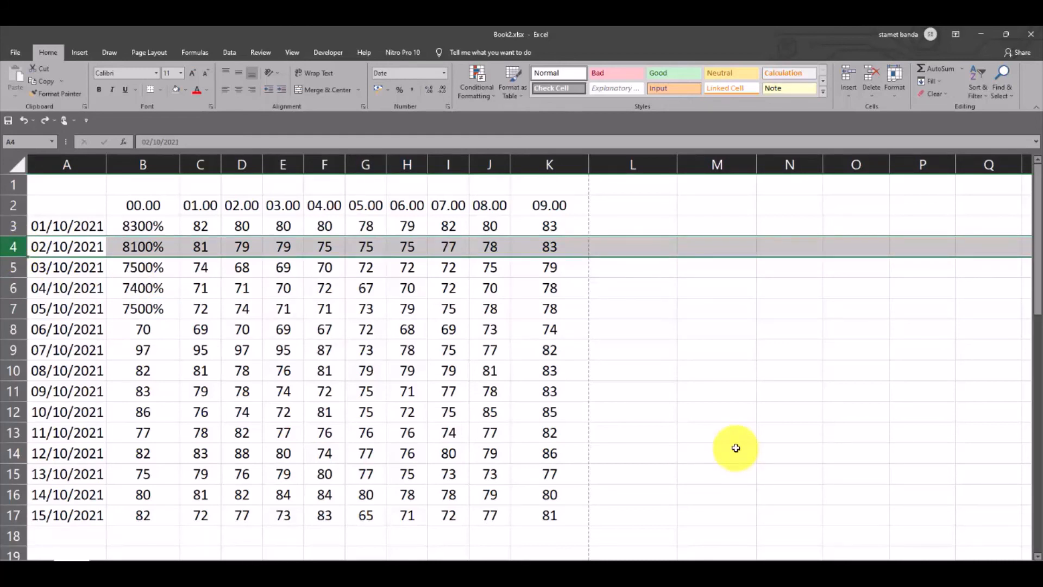
{"action": "key", "text": "ctrl+shift+plus"}
{"action": "key", "text": "ctrl+shift+plus"}
{"action": "key", "text": "ctrl+shift+plus"}
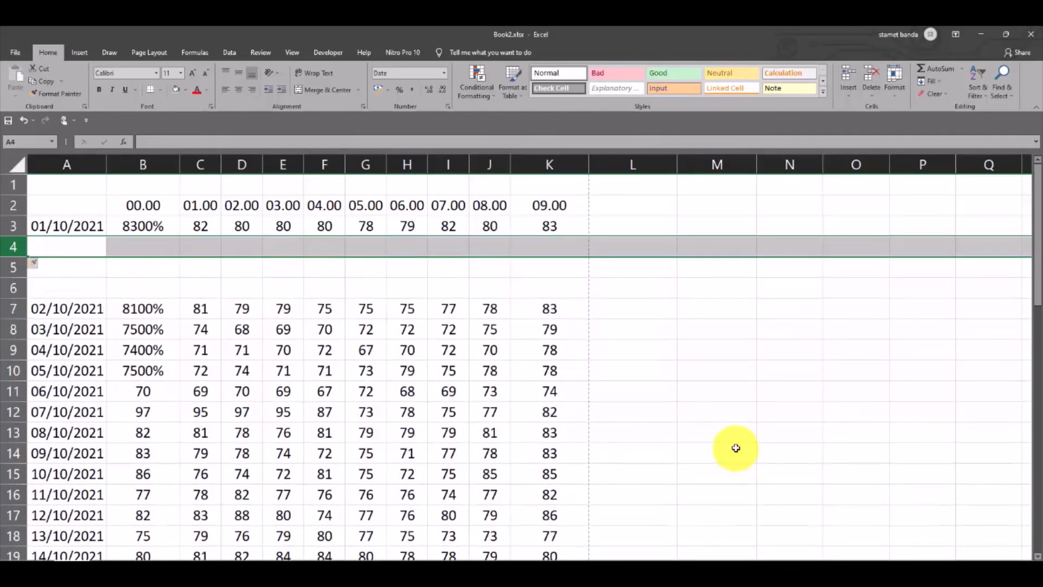
{"action": "key", "text": "ctrl+shift+plus"}
{"action": "key", "text": "ctrl+shift+plus"}
{"action": "key", "text": "ctrl+shift+plus"}
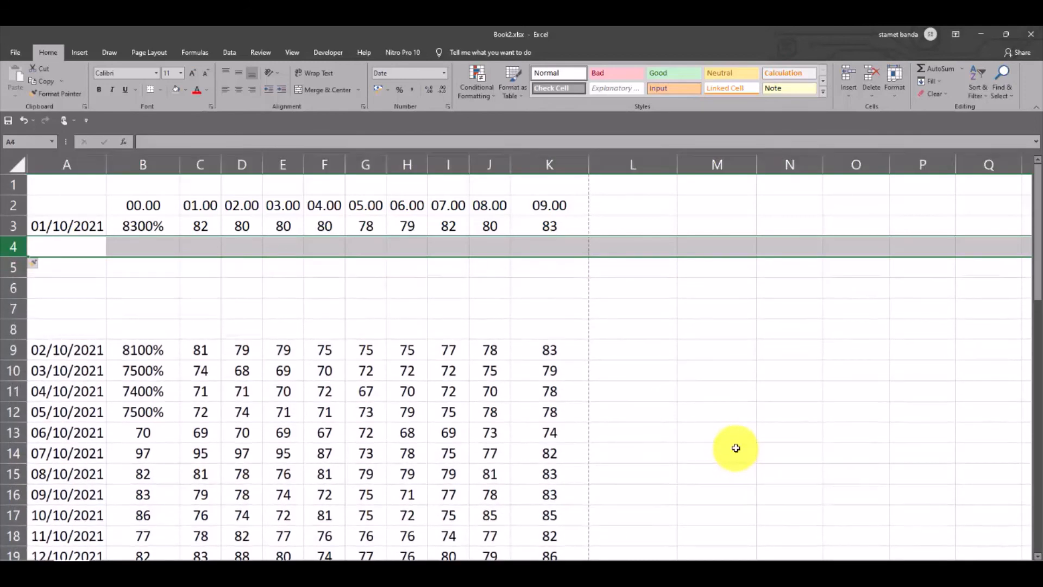
Undo the blank row insertions above the 02/10/2021 row
{"action": "key", "text": "ctrl+z"}
{"action": "key", "text": "ctrl+z"}
{"action": "key", "text": "ctrl+z"}
{"action": "key", "text": "ctrl+z"}
{"action": "key", "text": "ctrl+z"}
{"action": "key", "text": "ctrl+z"}
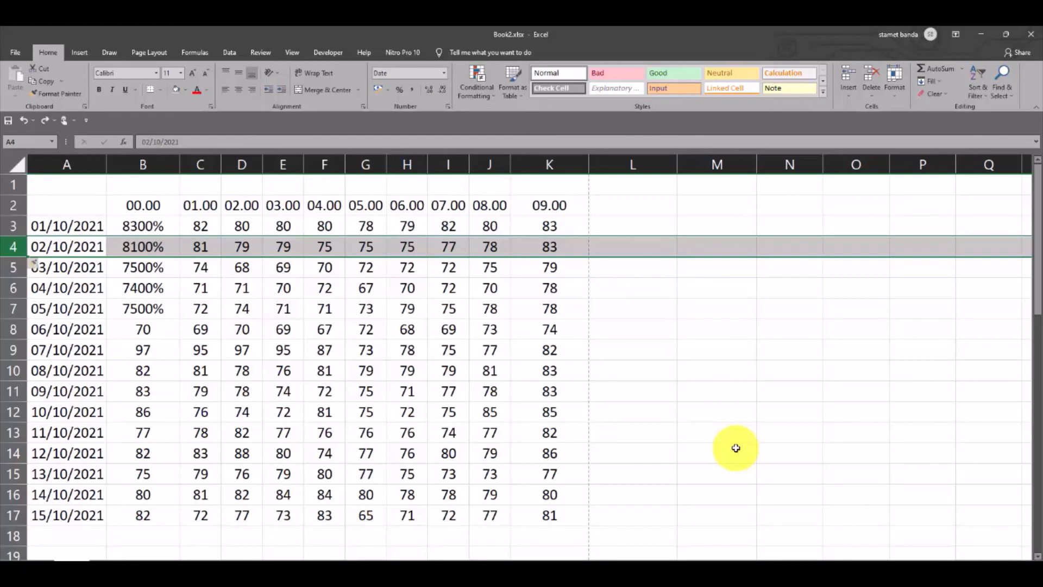
Insert four blank rows above the 02/10/2021 row
{"action": "key", "text": "ctrl+shift+plus"}
{"action": "key", "text": "ctrl+shift+plus"}
{"action": "key", "text": "ctrl+shift+plus"}
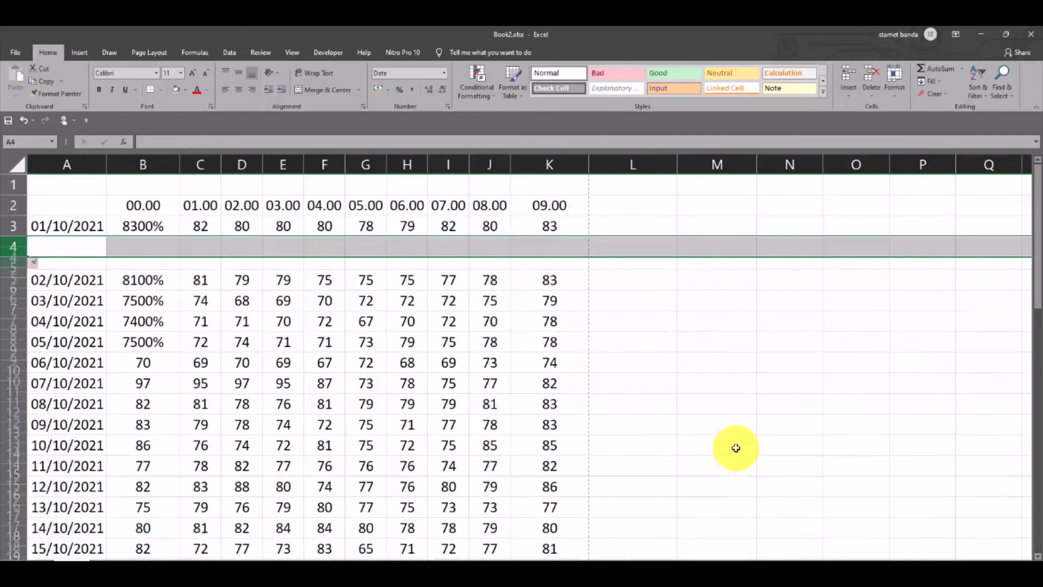
{"action": "key", "text": "ctrl+shift+plus"}
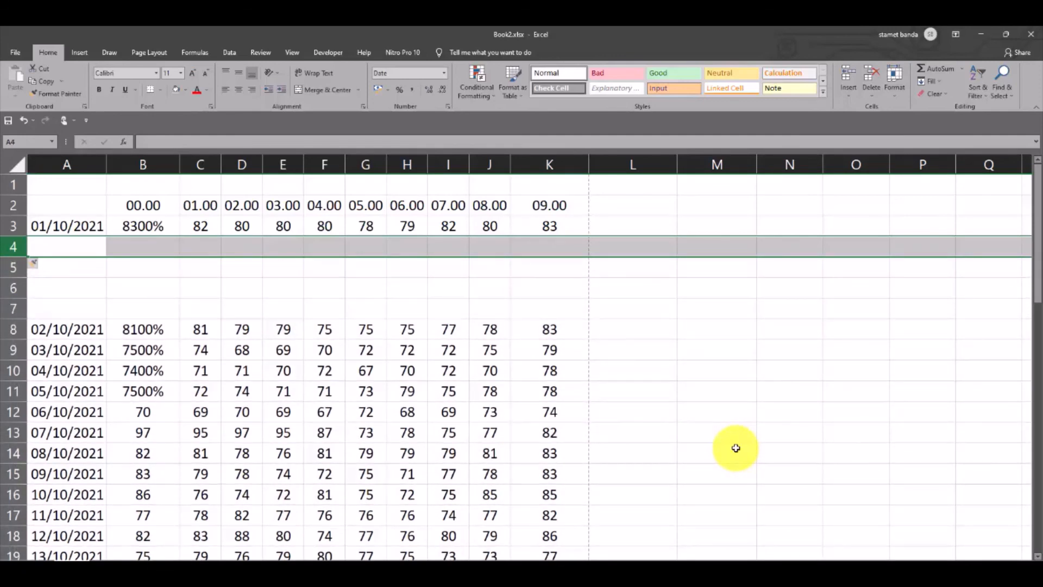
Undo the four blank row insertions
{"action": "key", "text": "ctrl+z"}
{"action": "key", "text": "ctrl+z"}
{"action": "key", "text": "ctrl+z"}
{"action": "key", "text": "ctrl+z"}
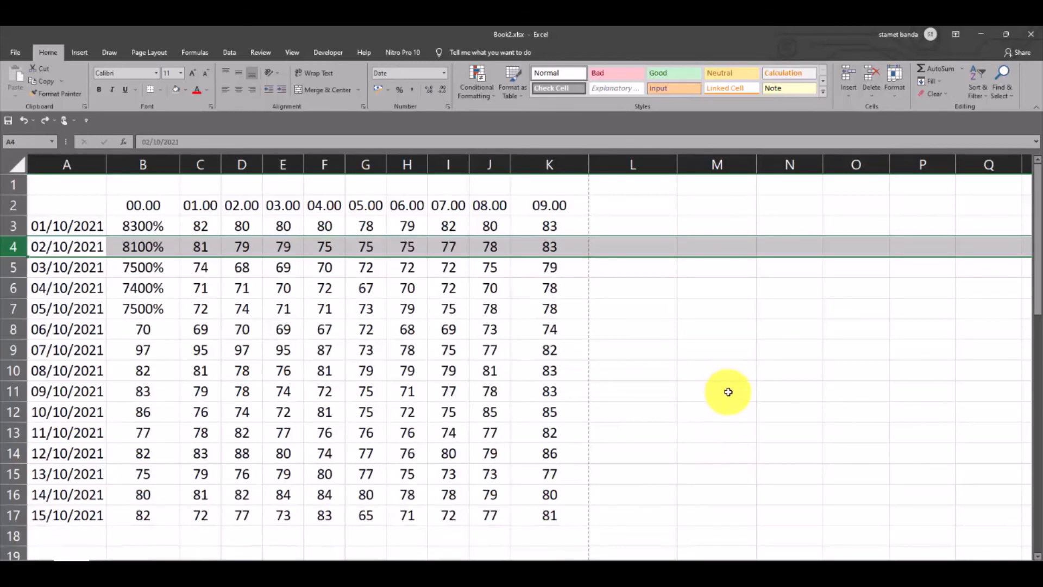
Insert five blank columns before the 08.00 column
{"action": "left_click", "coordinate": [488, 165]}
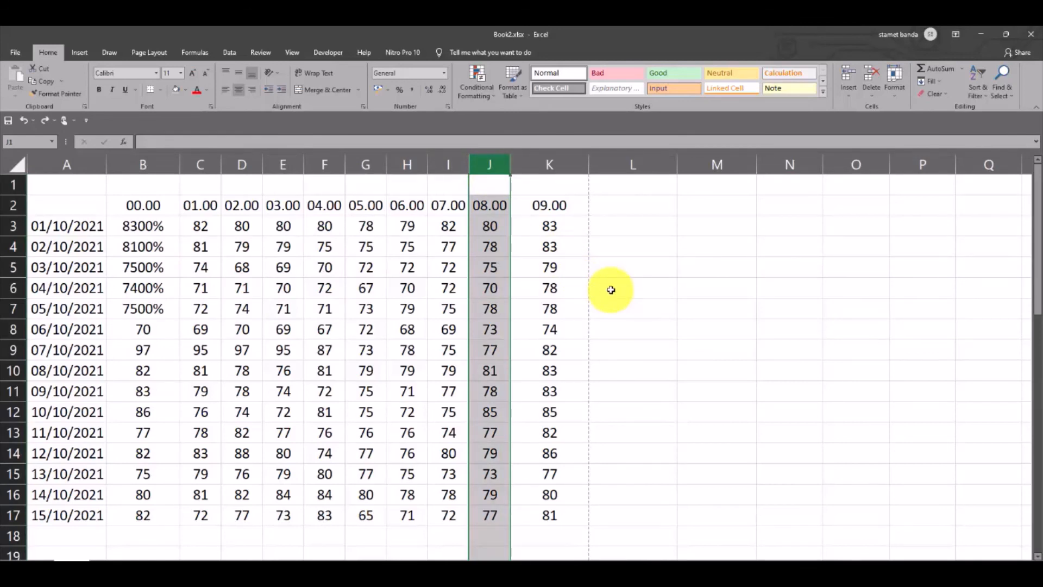
{"action": "key", "text": "ctrl+shift+plus"}
{"action": "key", "text": "ctrl+shift+plus"}
{"action": "key", "text": "ctrl+shift+plus"}
{"action": "key", "text": "ctrl+shift+plus"}
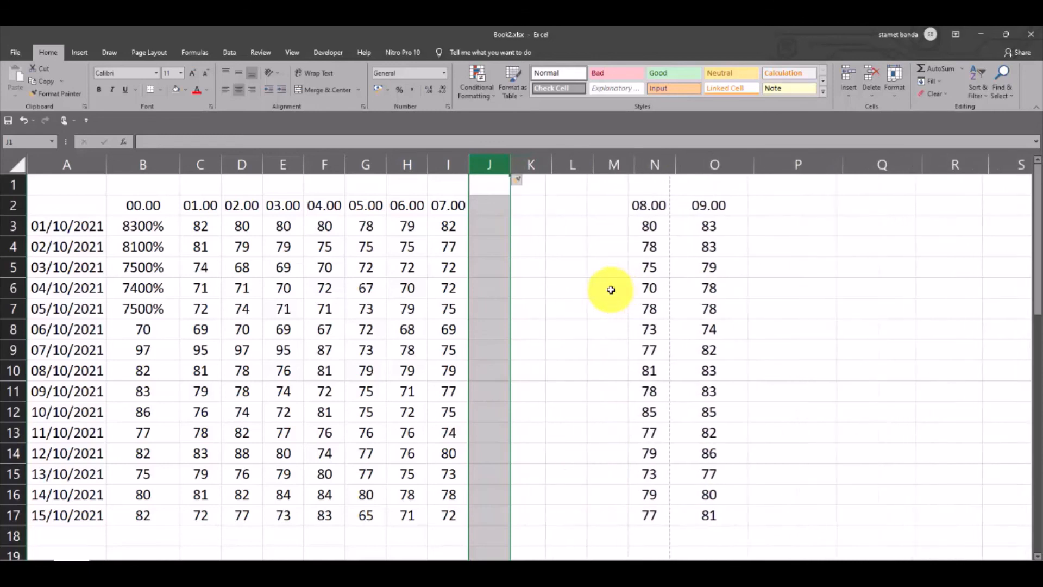
{"action": "key", "text": "ctrl+shift+plus"}
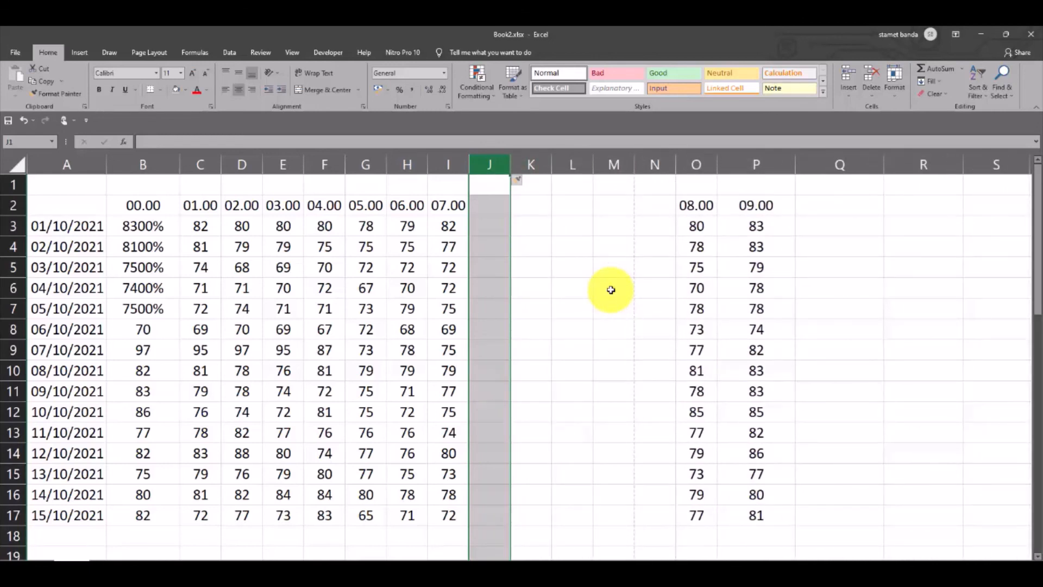
Undo the blank column insertions before the 08.00 column
{"action": "key", "text": "ctrl+z"}
{"action": "key", "text": "ctrl+z"}
{"action": "key", "text": "ctrl+z"}
{"action": "key", "text": "ctrl+z"}
{"action": "key", "text": "ctrl+z"}
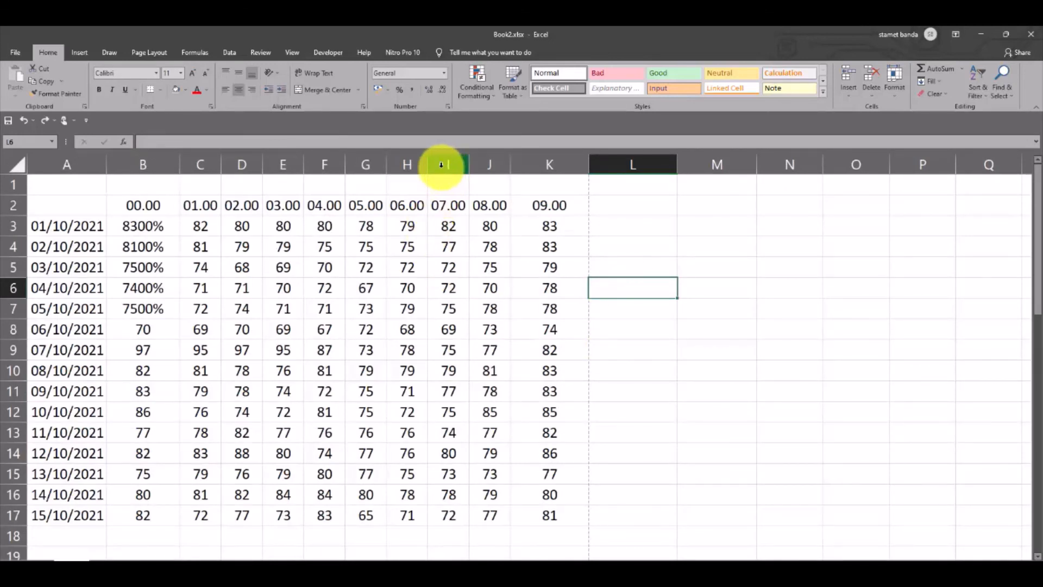
Delete columns I to K, holding the 07.00 to 09.00 data, and undo the deletion
{"action": "left_click_drag", "start_coordinate": [442, 165], "coordinate": [543, 175]}
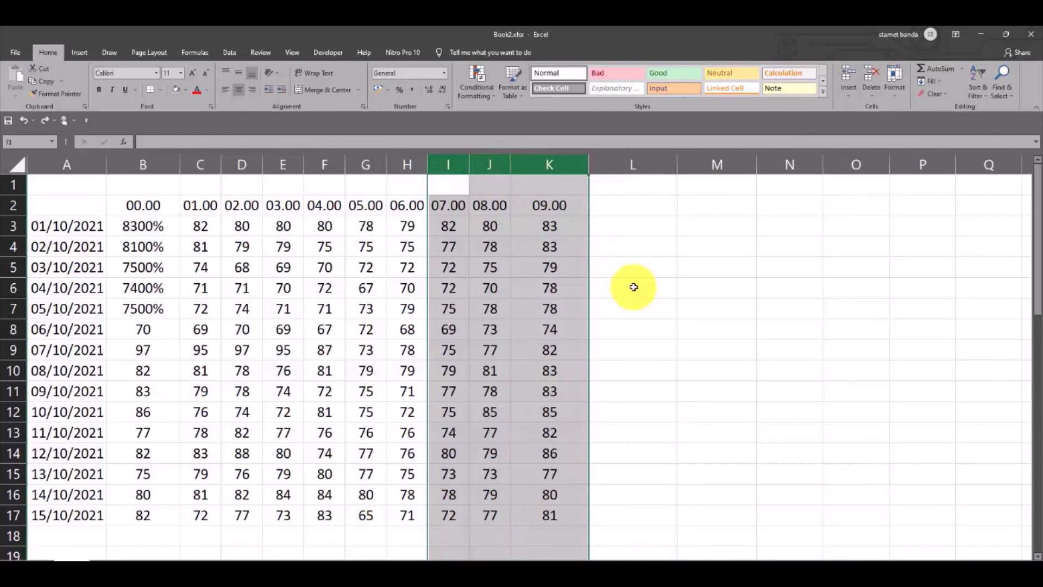
{"action": "key", "text": "ctrl+minus"}
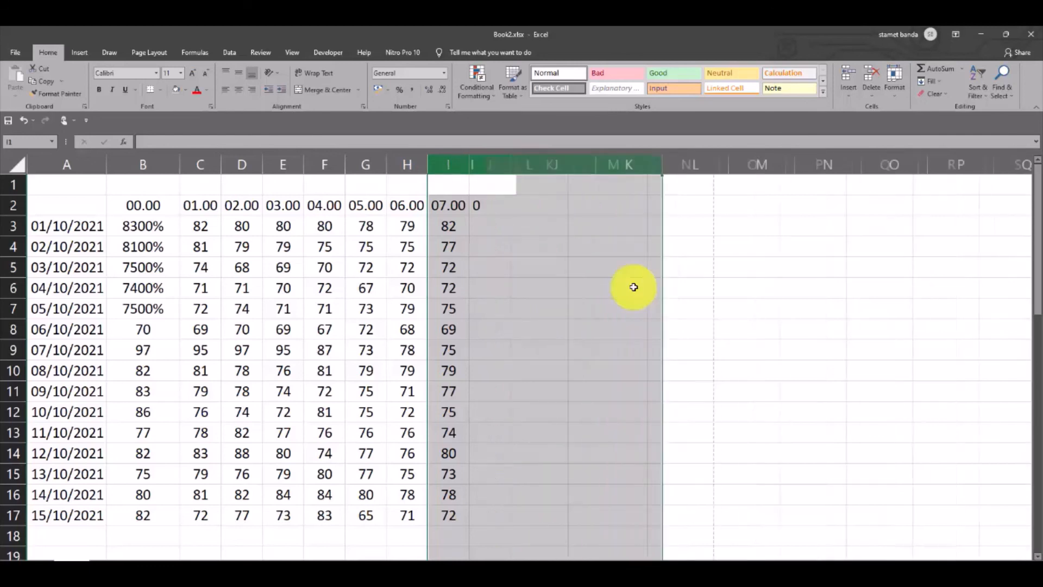
{"action": "left_click", "coordinate": [633, 287]}
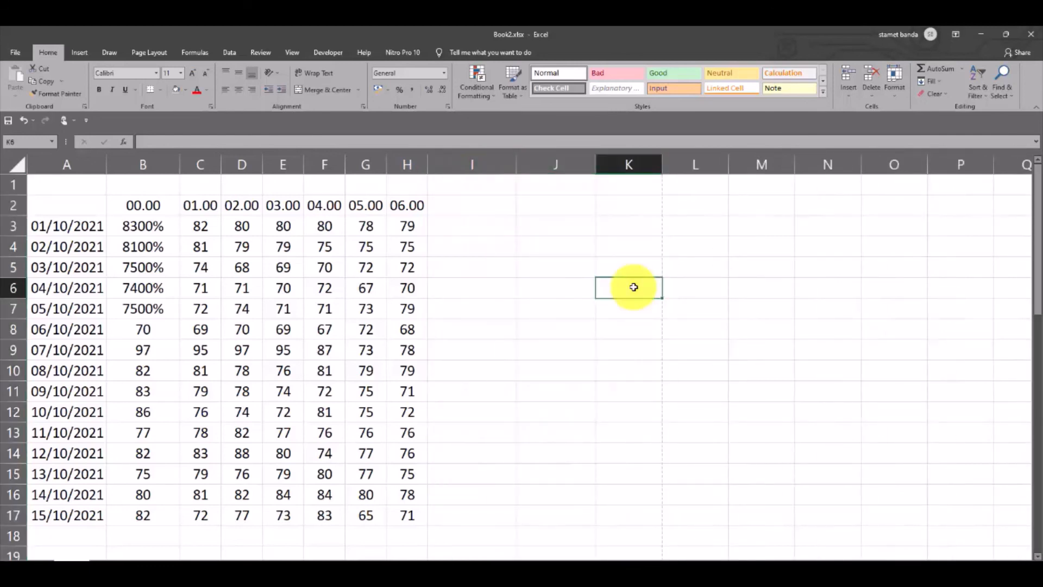
{"action": "key", "text": "ctrl+z"}
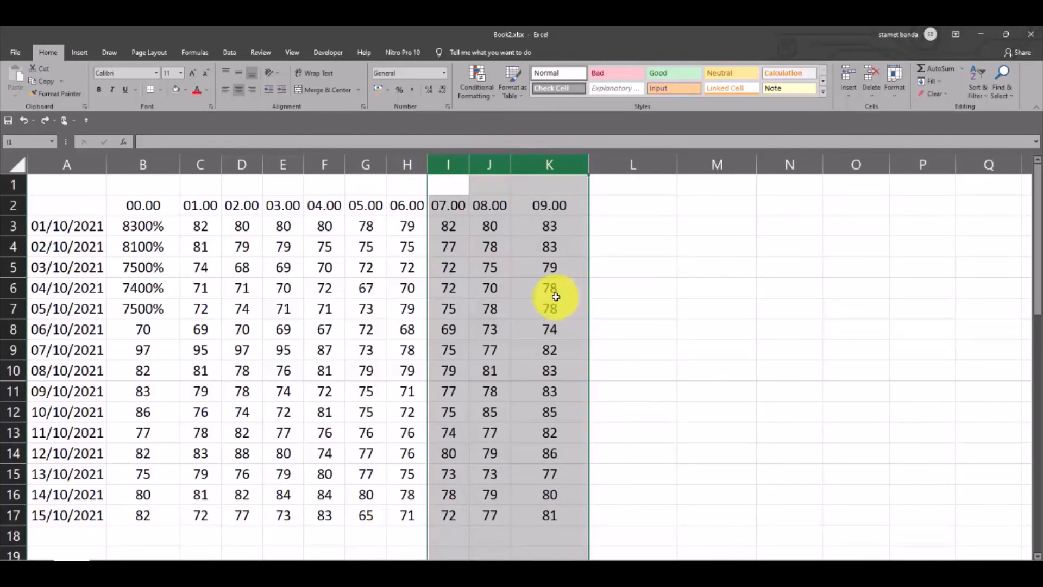
Delete rows 5 to 9, dated 03/10/2021 to 07/10/2021, and undo the deletion
{"action": "left_click", "coordinate": [83, 306]}
{"action": "left_click_drag", "start_coordinate": [9, 269], "coordinate": [9, 348]}
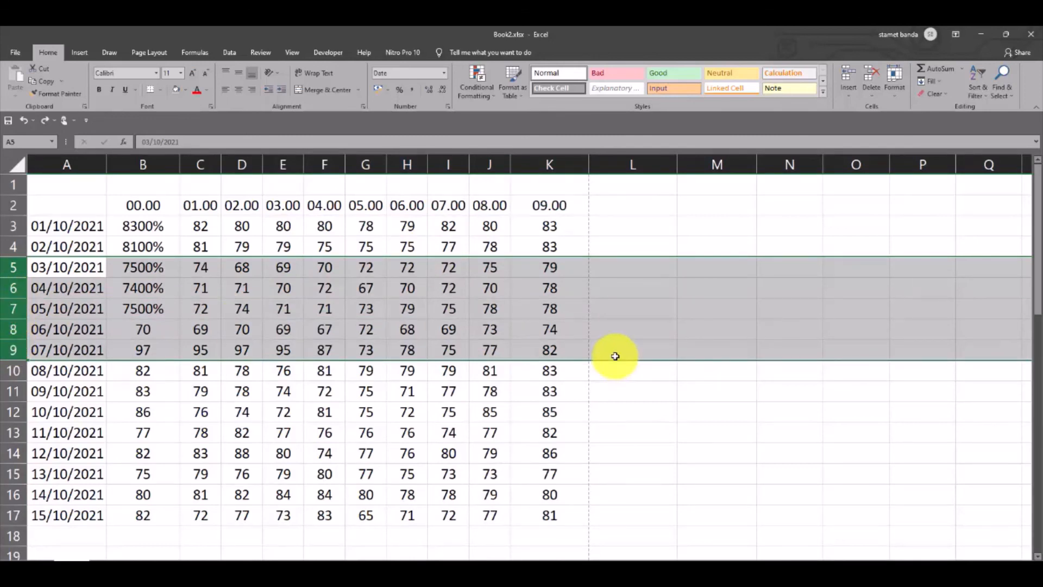
{"action": "key", "text": "ctrl+minus"}
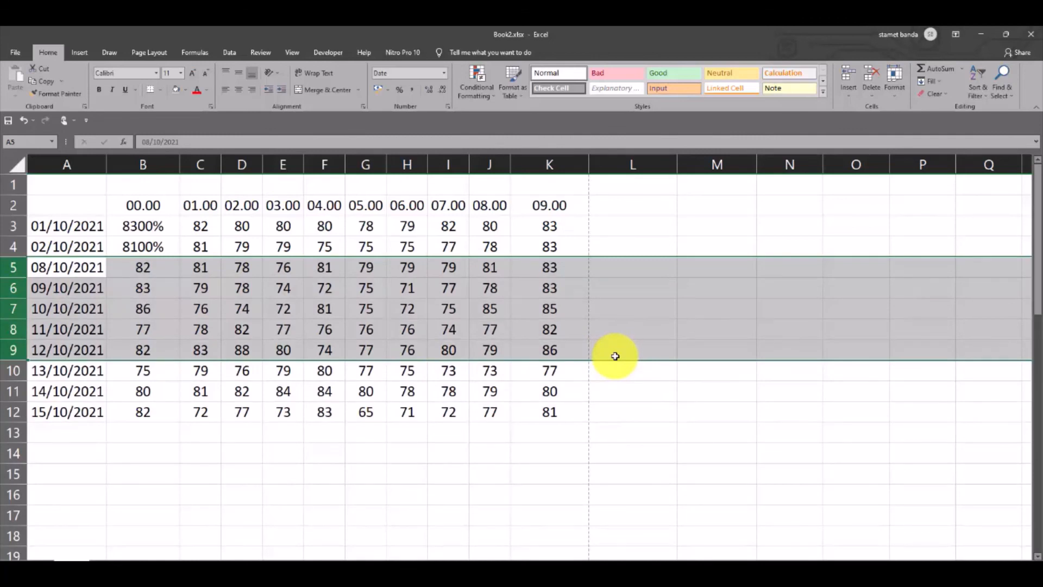
{"action": "key", "text": "ctrl+z"}
{"action": "left_click", "coordinate": [625, 403]}
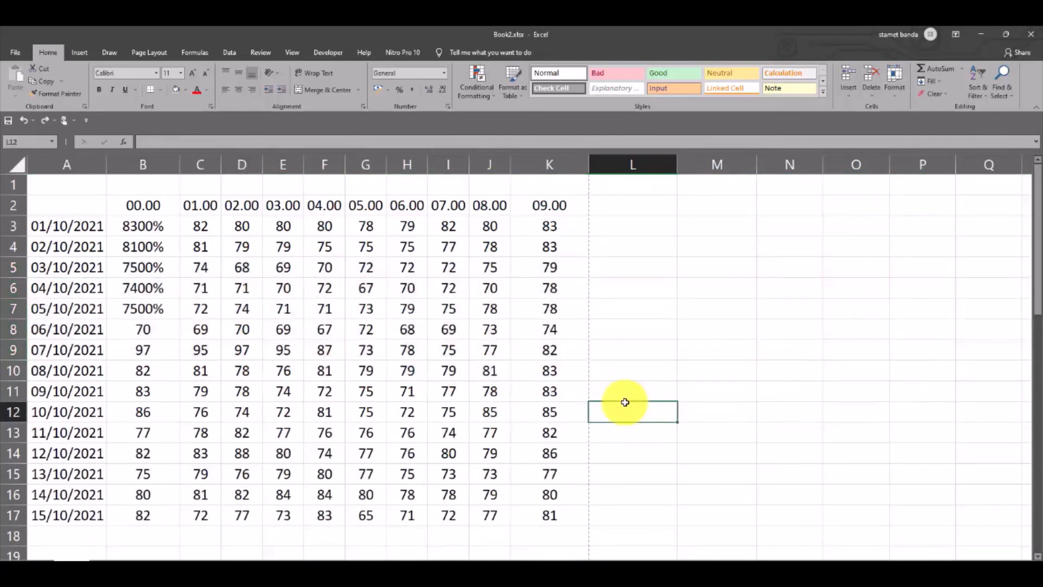